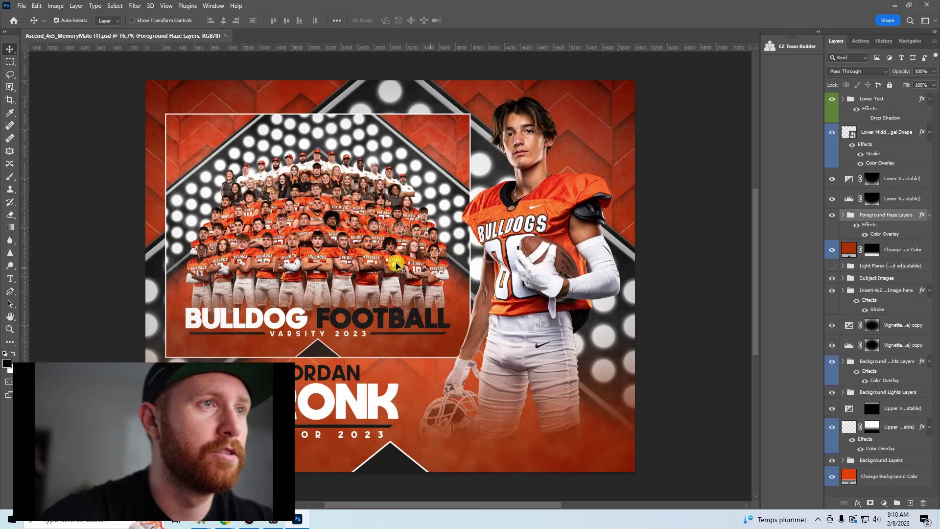
- Pan the canvas right and select the Sample Subject Image layer by clicking the football player
{"action": "left_click_drag", "start_coordinate": [393, 262], "coordinate": [481, 262]}
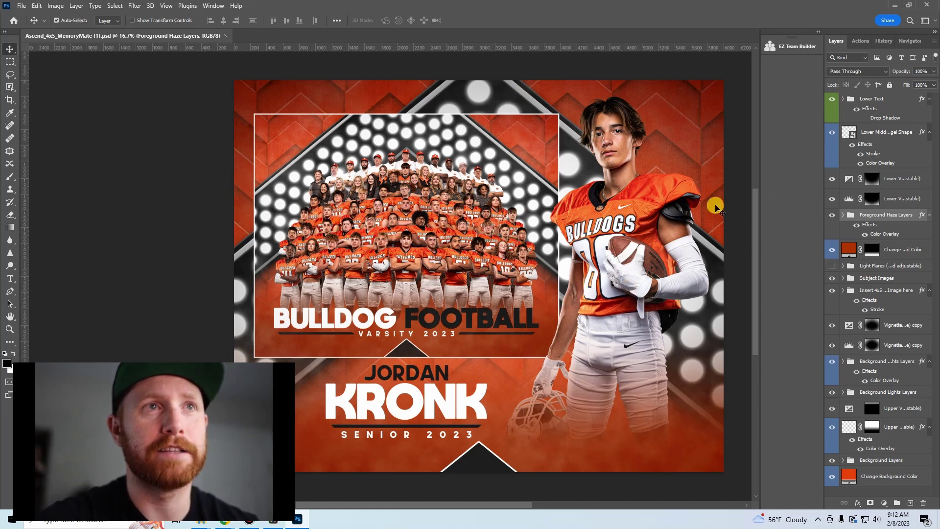
{"action": "left_click", "coordinate": [681, 193]}
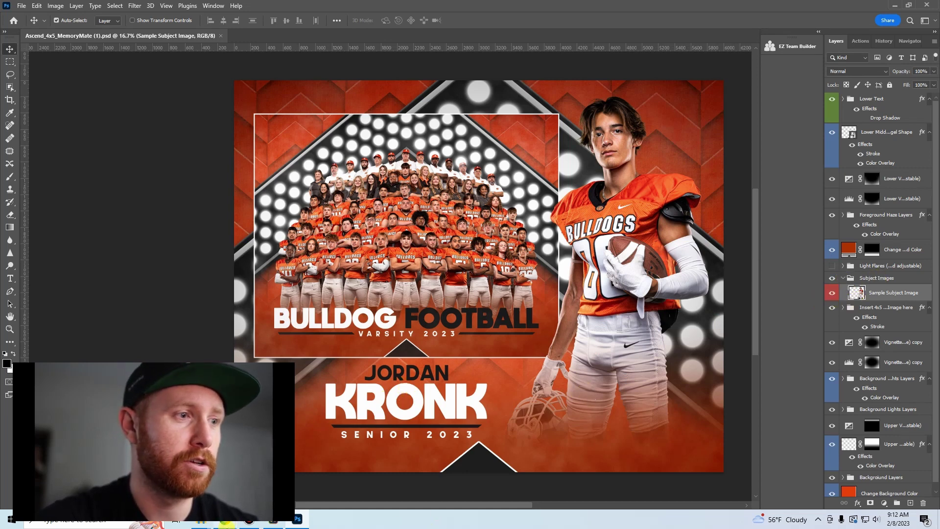
- Bring up the GotPhoto BEDFORD (NW) K-1 gallery in Chrome and close its downloads bar
{"action": "mouse_move", "coordinate": [227, 527]}
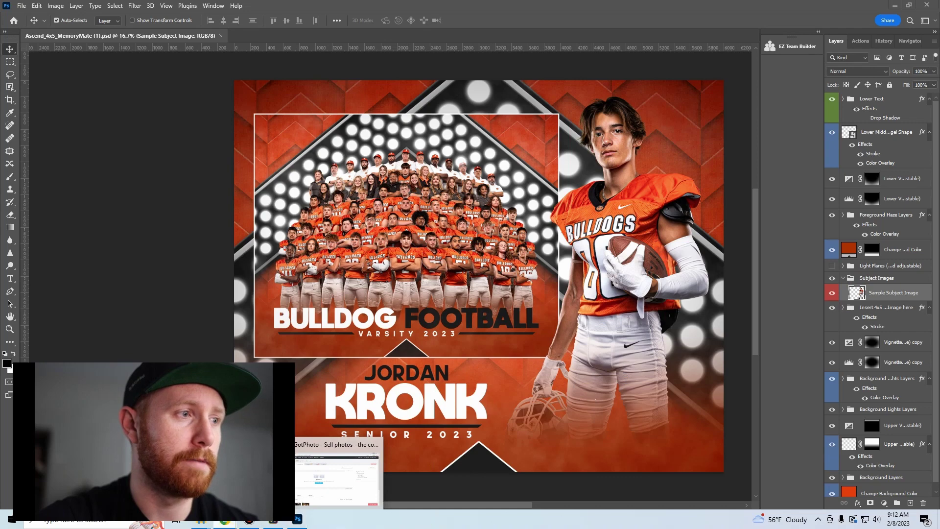
{"action": "left_click", "coordinate": [304, 469]}
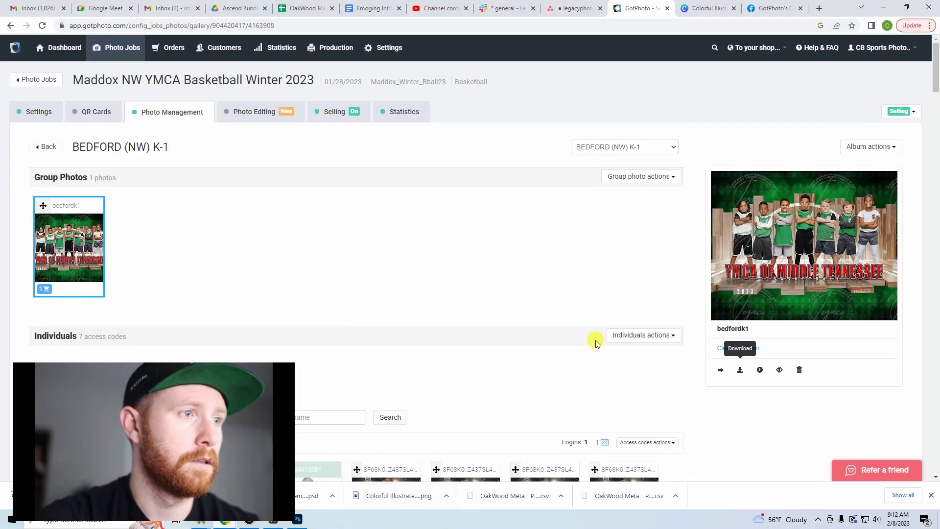
{"action": "left_click", "coordinate": [932, 495]}
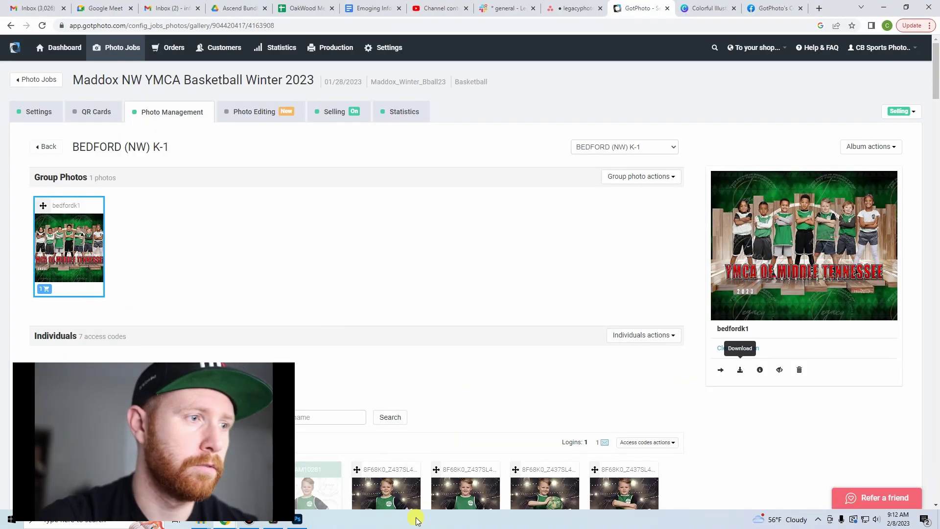
- Open File Explorer, minimize it, and return to the Photoshop memory mate document
{"action": "left_click", "coordinate": [201, 520]}
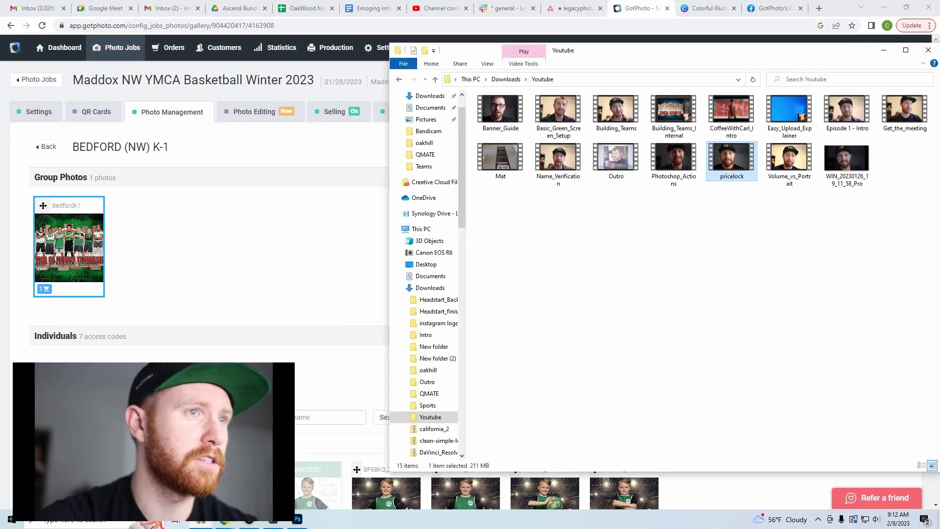
{"action": "left_click", "coordinate": [884, 49]}
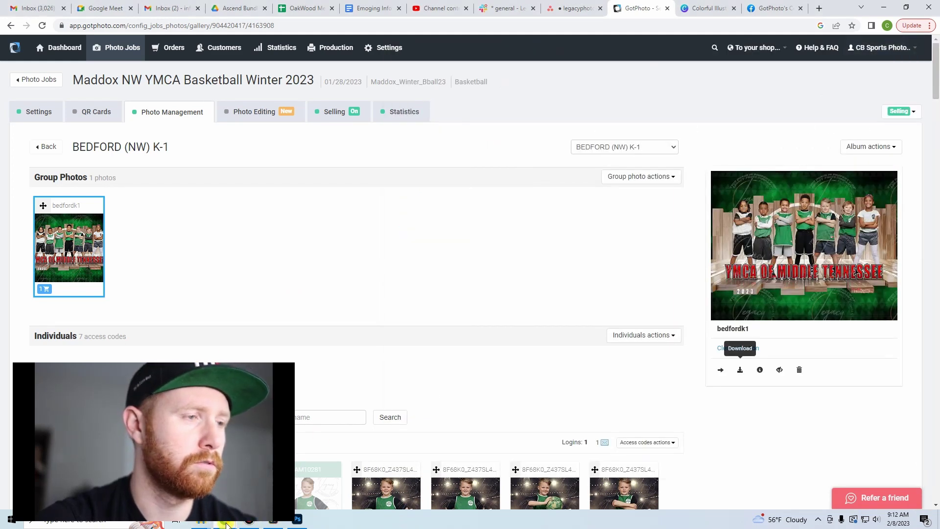
{"action": "mouse_move", "coordinate": [299, 522]}
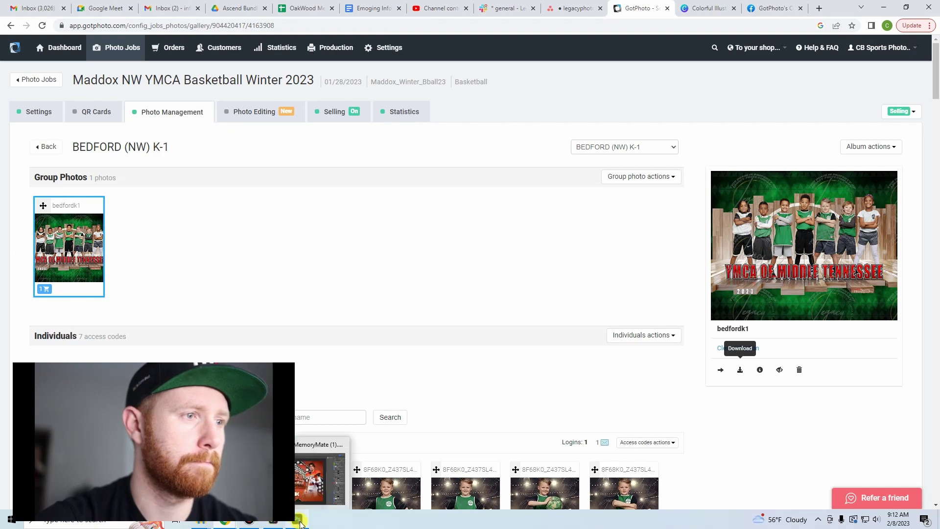
{"action": "left_click", "coordinate": [298, 522]}
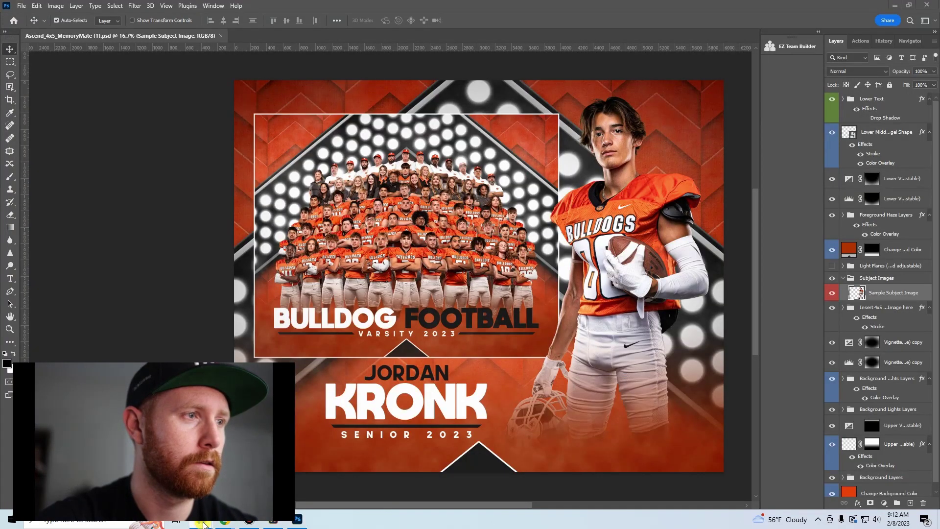
- Open the Downloads folder in File Explorer and drag CAM10282 onto the memory mate canvas
{"action": "key", "text": "alt+Tab"}
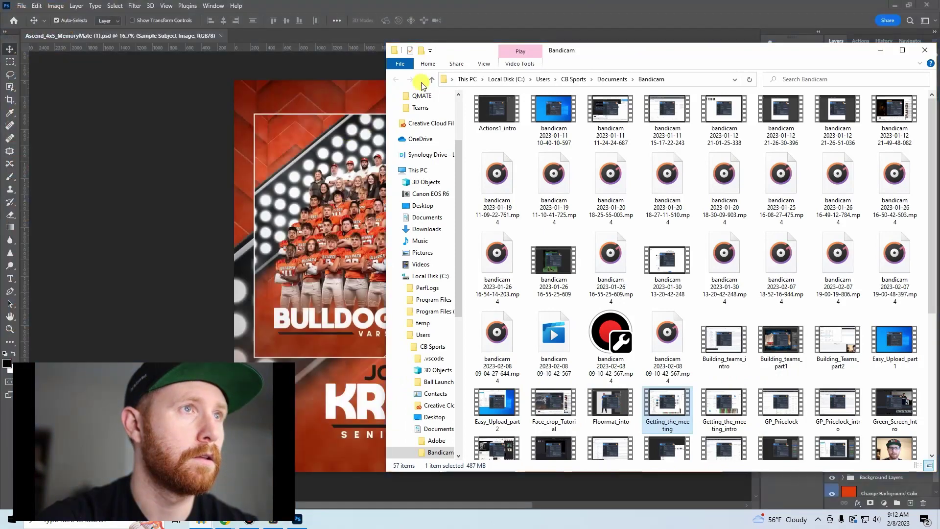
{"action": "left_click", "coordinate": [430, 127]}
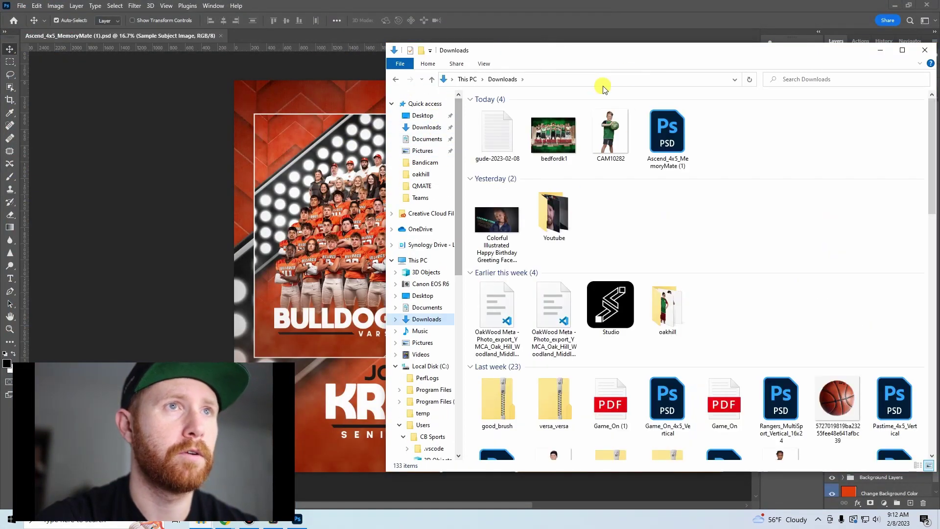
{"action": "left_click_drag", "start_coordinate": [594, 62], "coordinate": [208, 73]}
{"action": "left_click_drag", "start_coordinate": [196, 139], "coordinate": [609, 247]}
- Scale CAM10282 to about 184%, tilt and shift it right, then hide the Sample Subject Image layer
{"action": "left_click_drag", "start_coordinate": [478, 154], "coordinate": [482, 96]}
{"action": "scroll", "coordinate": [482, 96], "scroll_direction": "down", "scroll_amount": 3}
{"action": "left_click_drag", "start_coordinate": [484, 158], "coordinate": [548, 249]}
{"action": "left_click_drag", "start_coordinate": [739, 63], "coordinate": [733, 55]}
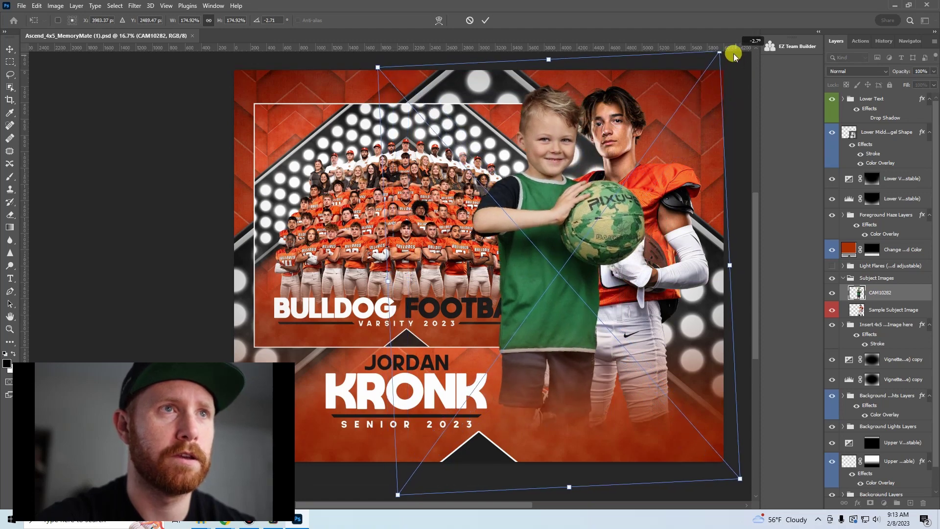
{"action": "left_click_drag", "start_coordinate": [559, 222], "coordinate": [624, 223]}
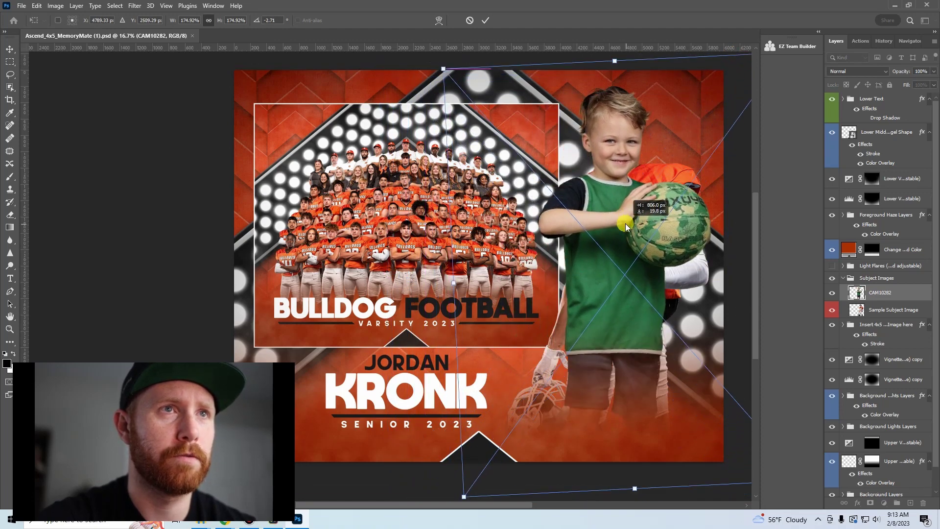
{"action": "left_click_drag", "start_coordinate": [442, 69], "coordinate": [423, 46]}
{"action": "left_click_drag", "start_coordinate": [578, 171], "coordinate": [576, 189]}
{"action": "key", "text": "Return"}
{"action": "left_click_drag", "start_coordinate": [599, 206], "coordinate": [608, 207]}
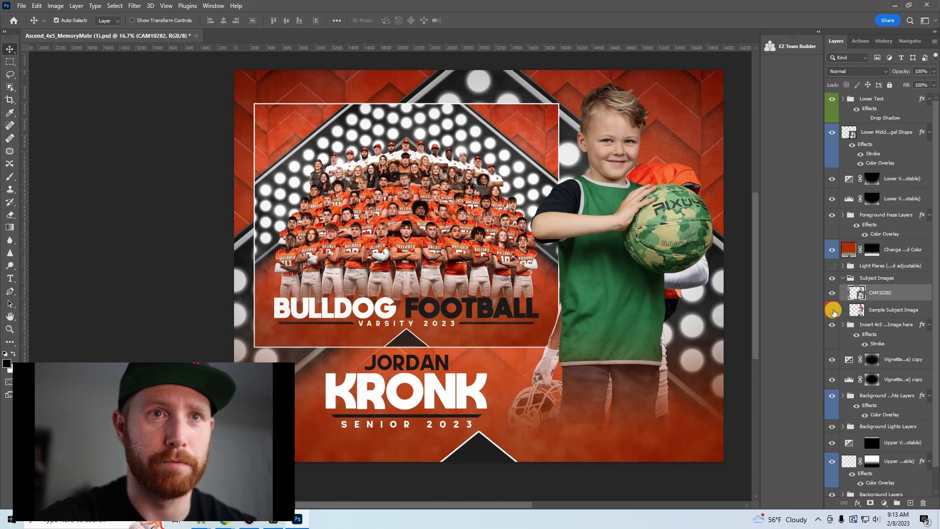
{"action": "left_click", "coordinate": [833, 310]}
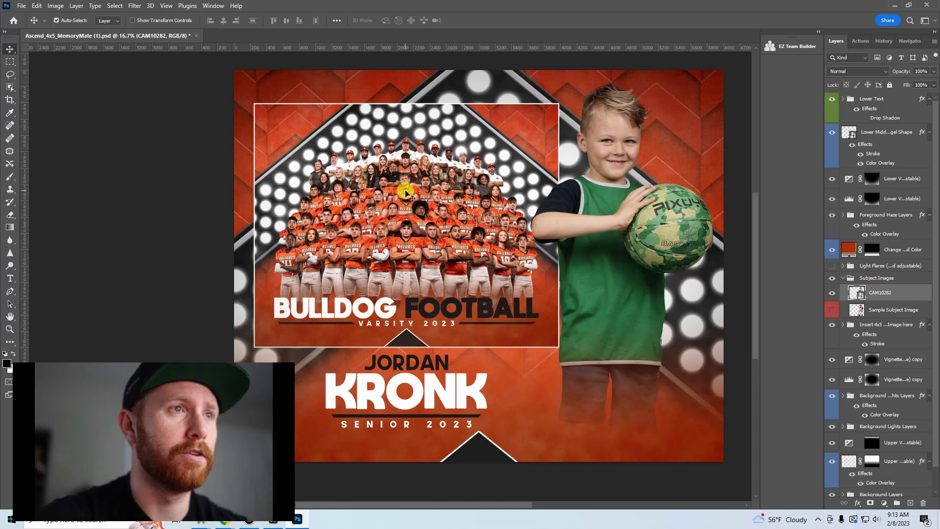
- Select the Ascension copy team photo layer and turn off its visibility
{"action": "left_click", "coordinate": [405, 193]}
{"action": "left_click", "coordinate": [832, 358]}
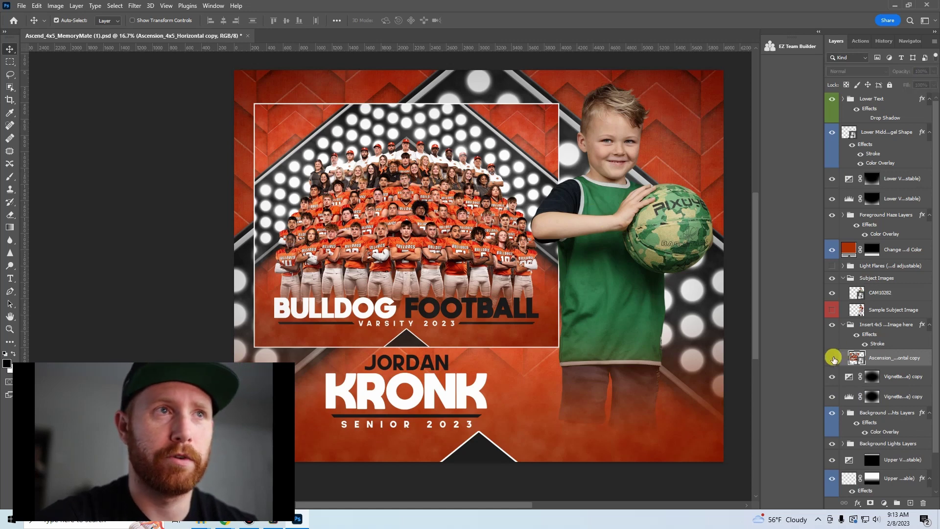
{"action": "left_click", "coordinate": [833, 359]}
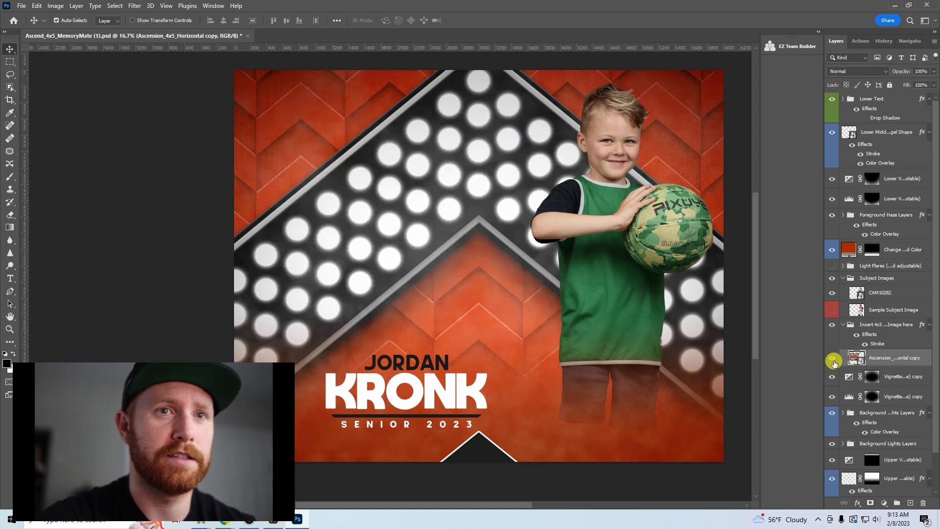
{"action": "left_click", "coordinate": [833, 360]}
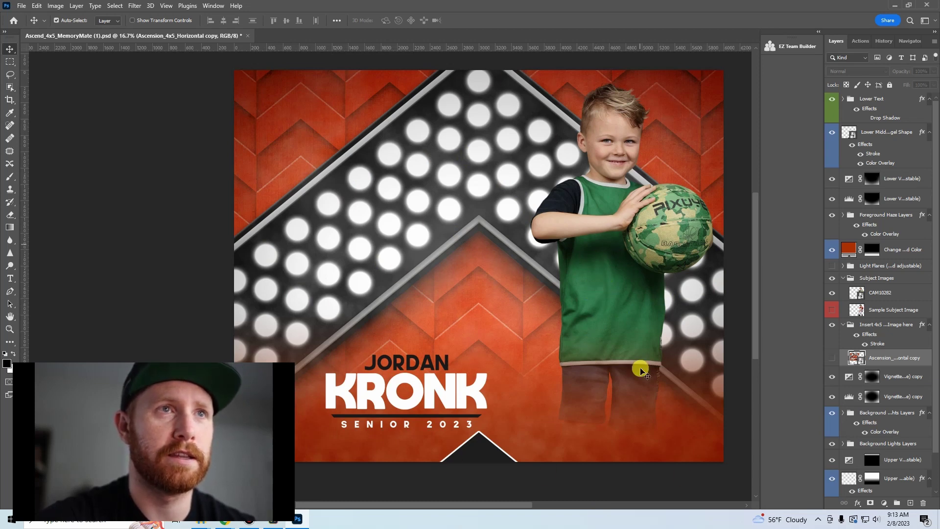
- Sample the green of the boy's shirt as the foreground colour with the Eyedropper
{"action": "key", "text": "i"}
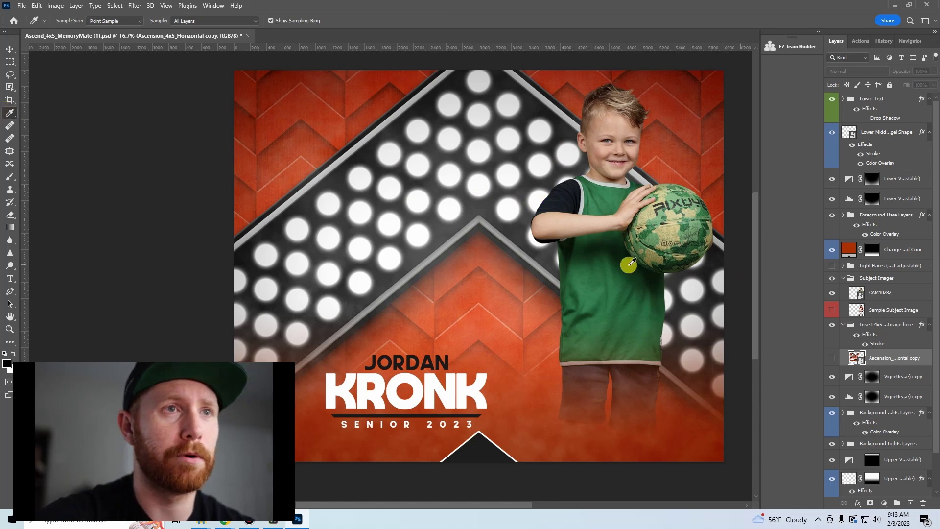
{"action": "left_click", "coordinate": [597, 274]}
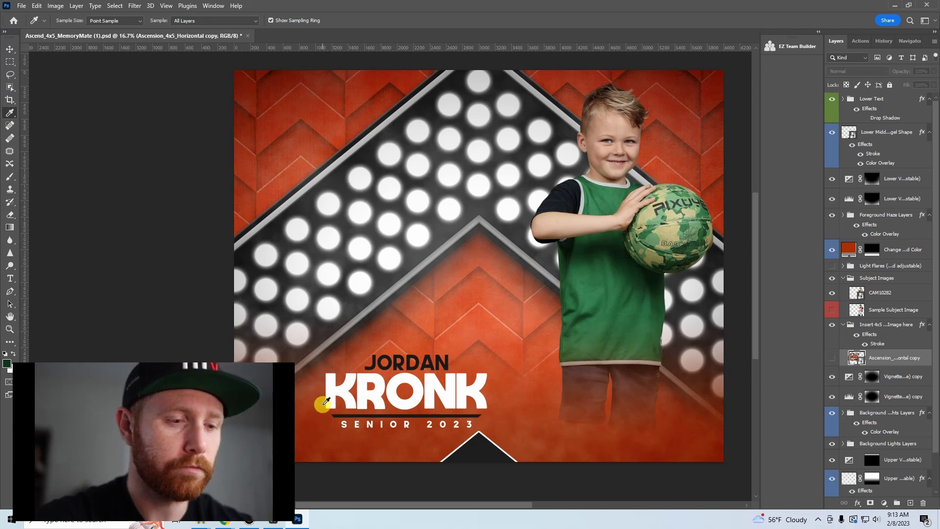
{"action": "key", "text": "v"}
- Select both Lower Foreground Haze layers and toggle their visibility to compare the effect
{"action": "scroll", "coordinate": [435, 279], "scroll_direction": "down", "scroll_amount": 1}
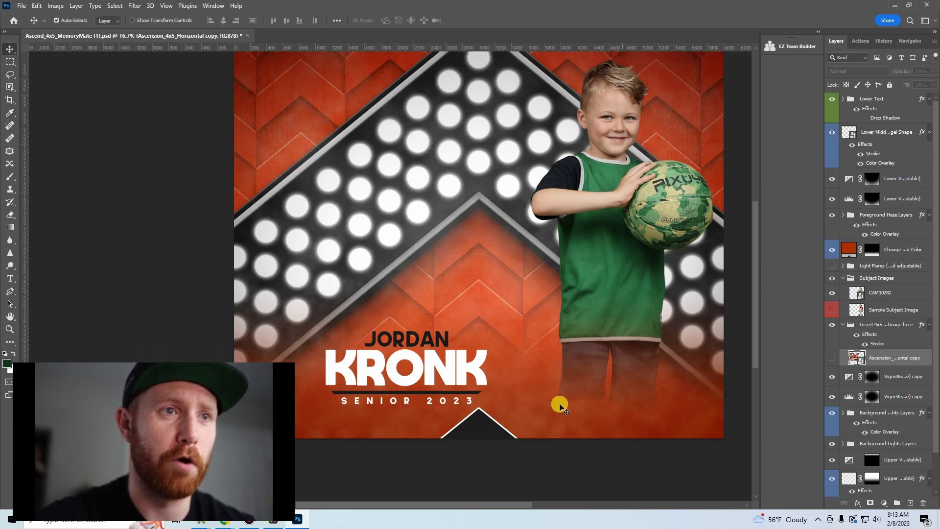
{"action": "left_click", "coordinate": [531, 404]}
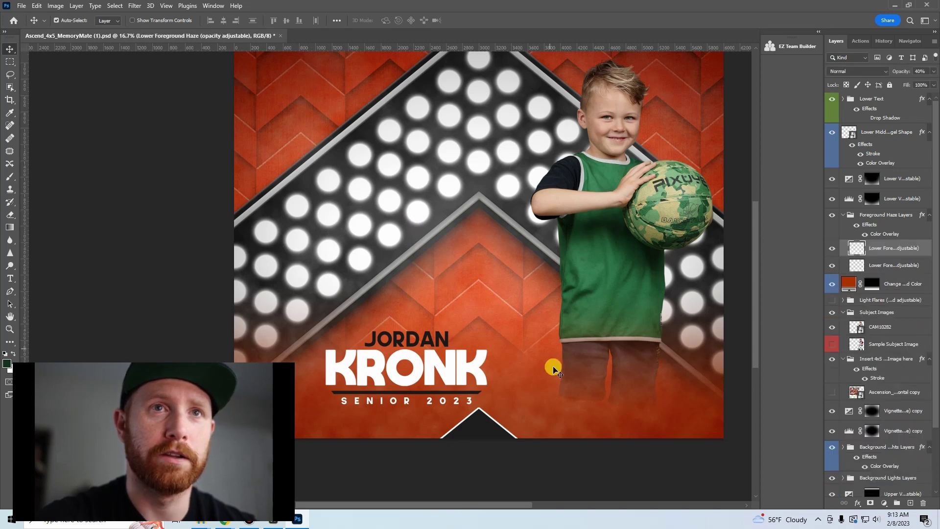
{"action": "key", "text": "alt+bracketleft"}
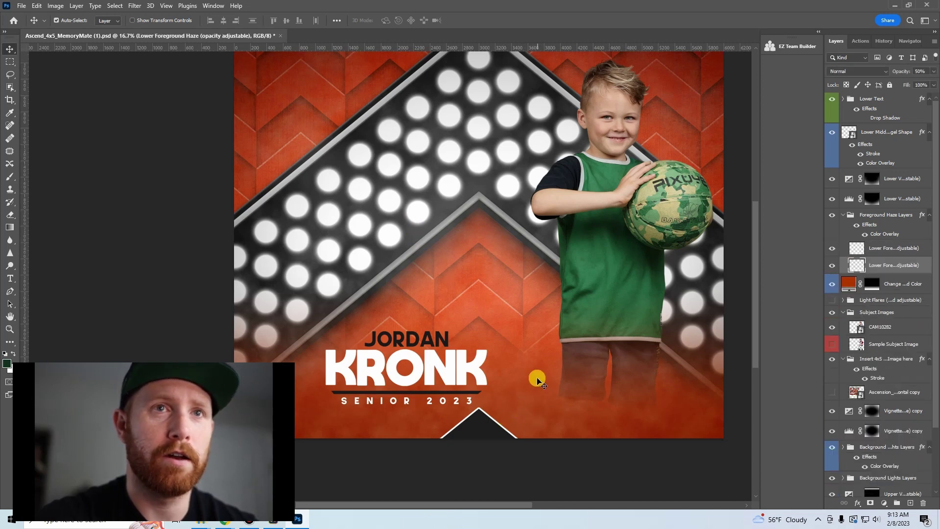
{"action": "left_click", "coordinate": [832, 265]}
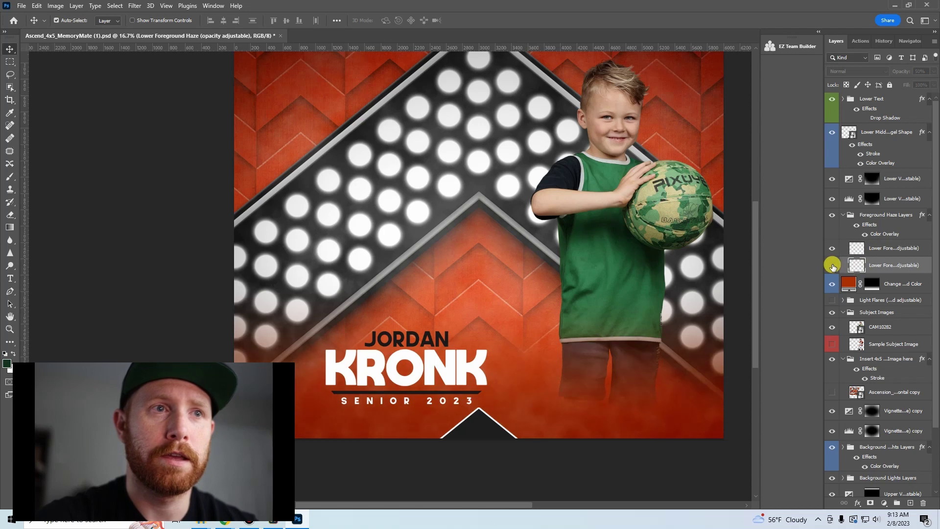
{"action": "left_click", "coordinate": [831, 265]}
{"action": "left_click", "coordinate": [833, 250]}
{"action": "left_click", "coordinate": [833, 250]}
- Change the Change Lower Foreground Color fill to the sampled dark green #12341d
{"action": "double_click", "coordinate": [849, 285]}
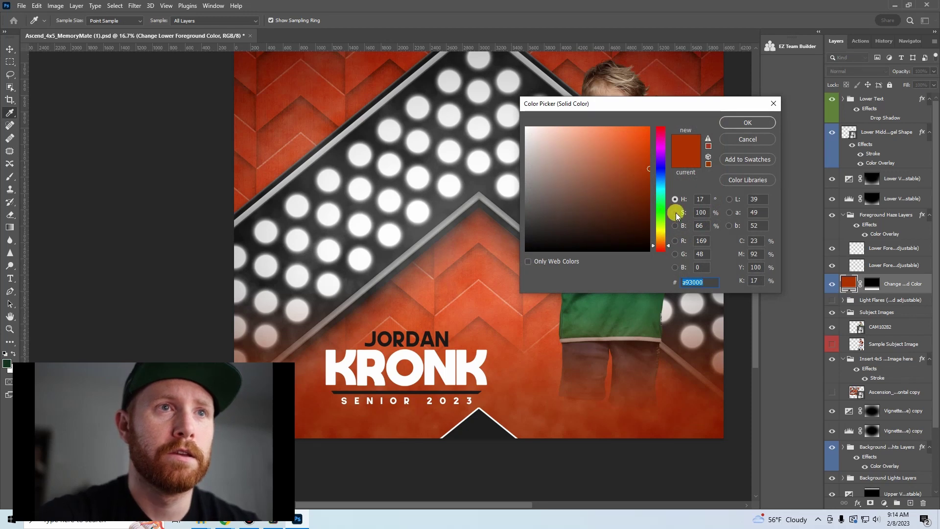
{"action": "left_click", "coordinate": [8, 363]}
{"action": "left_click_drag", "start_coordinate": [708, 103], "coordinate": [261, 125]}
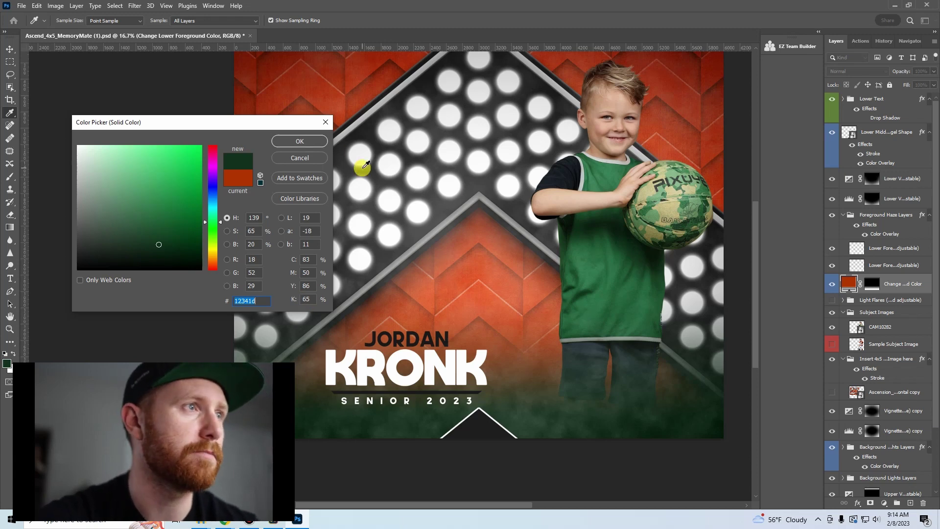
{"action": "left_click", "coordinate": [300, 141]}
{"action": "key", "text": "v"}
{"action": "scroll", "coordinate": [441, 318], "scroll_direction": "up", "scroll_amount": 1}
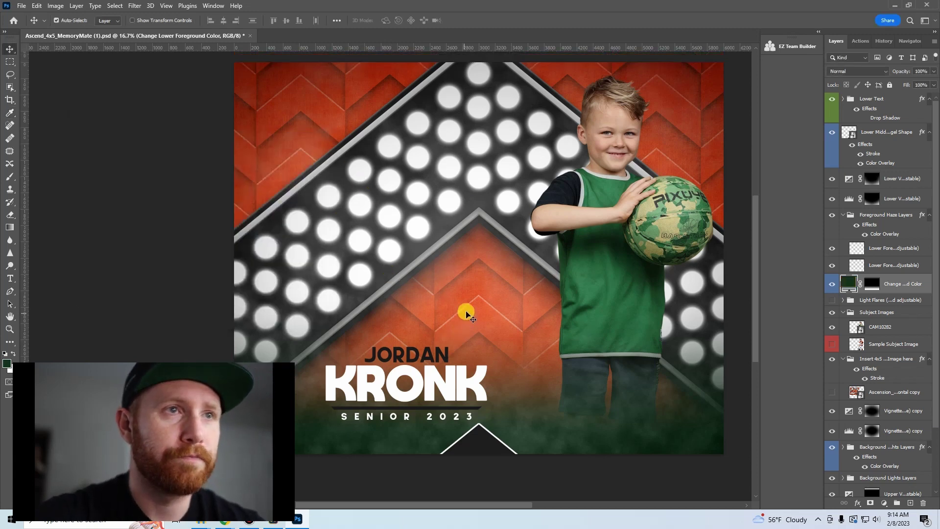
{"action": "scroll", "coordinate": [440, 284], "scroll_direction": "up", "scroll_amount": 2}
{"action": "scroll", "coordinate": [422, 254], "scroll_direction": "down", "scroll_amount": 1}
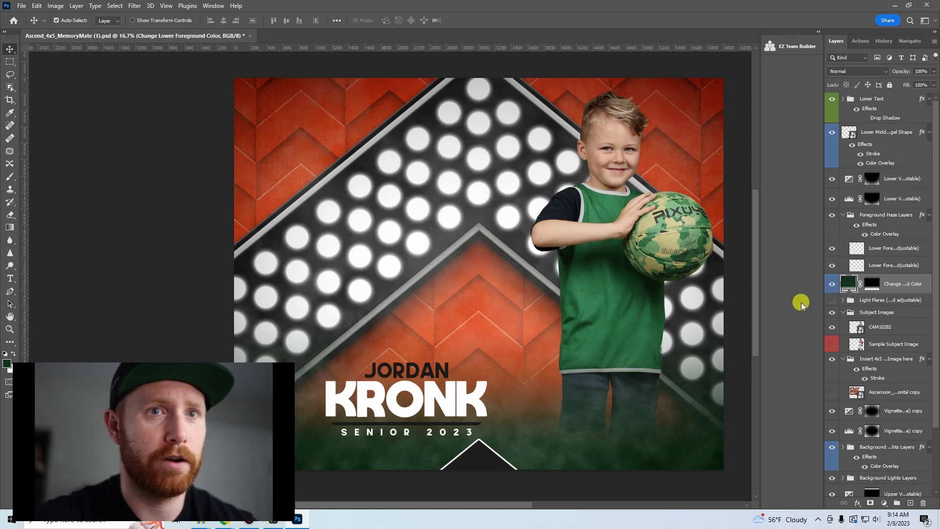
{"action": "scroll", "coordinate": [873, 349], "scroll_direction": "down", "scroll_amount": 3}
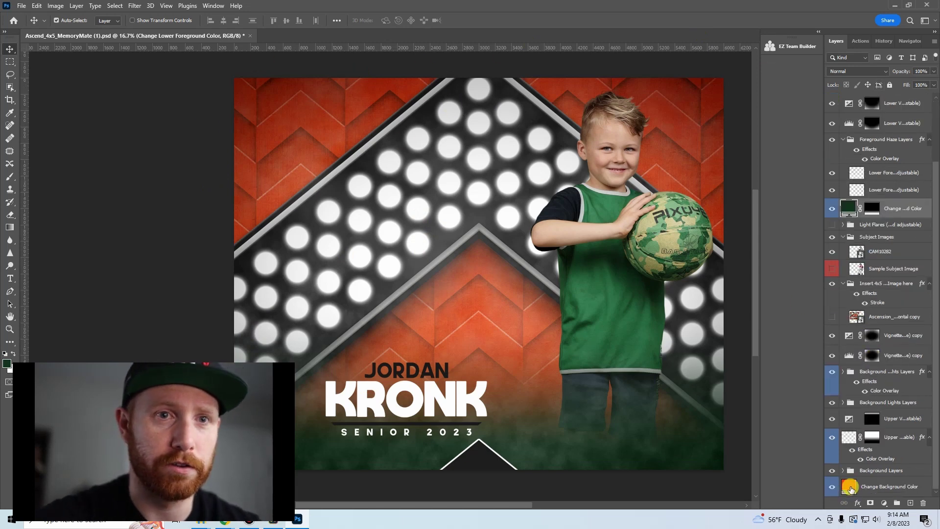
- Set the Change Background Color fill to bright green #04cc45, then select the CAM10282 layer
{"action": "double_click", "coordinate": [849, 487]}
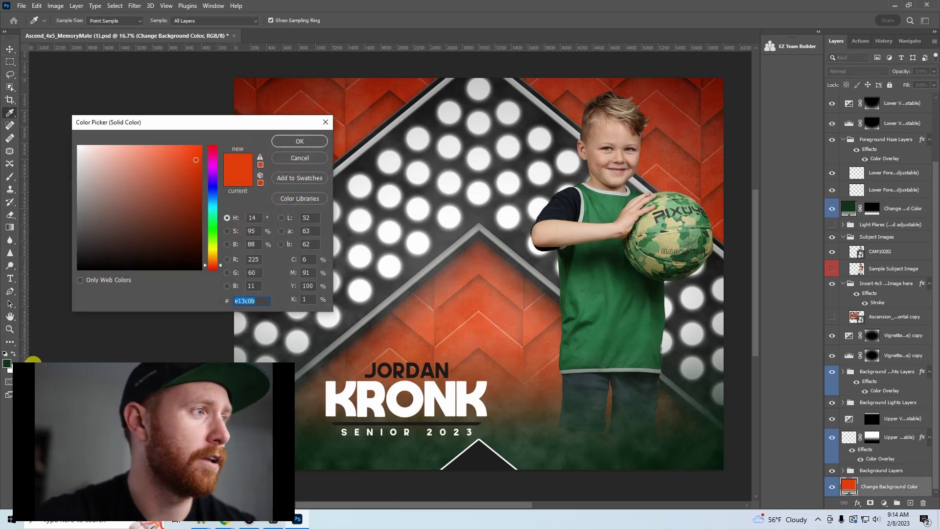
{"action": "left_click", "coordinate": [7, 362]}
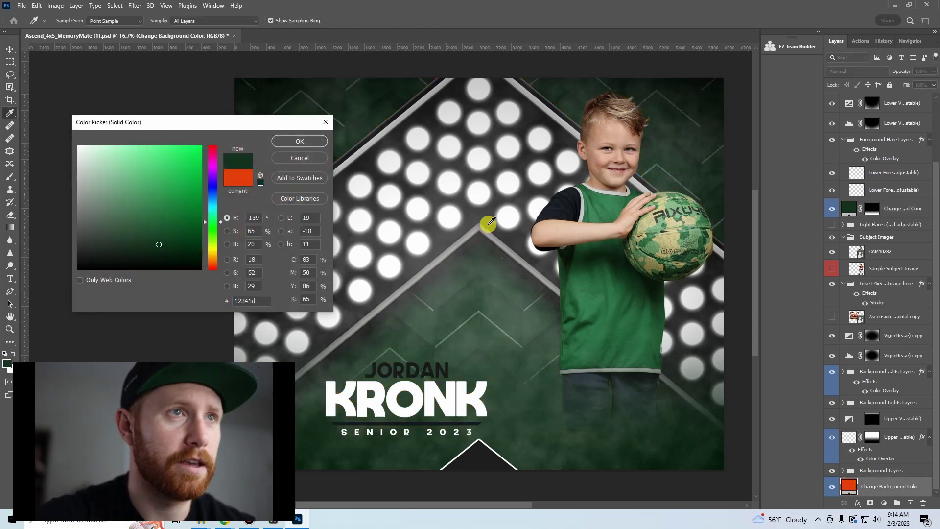
{"action": "left_click", "coordinate": [198, 179]}
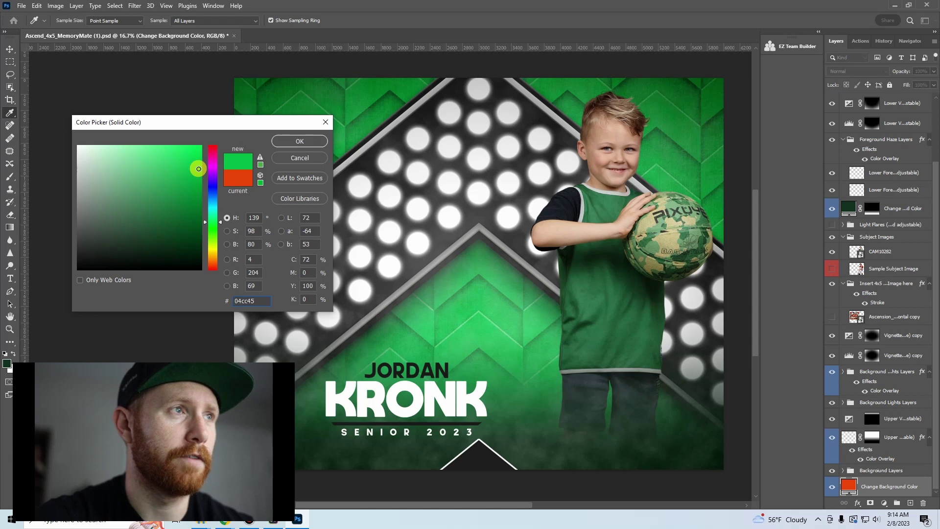
{"action": "left_click", "coordinate": [298, 142]}
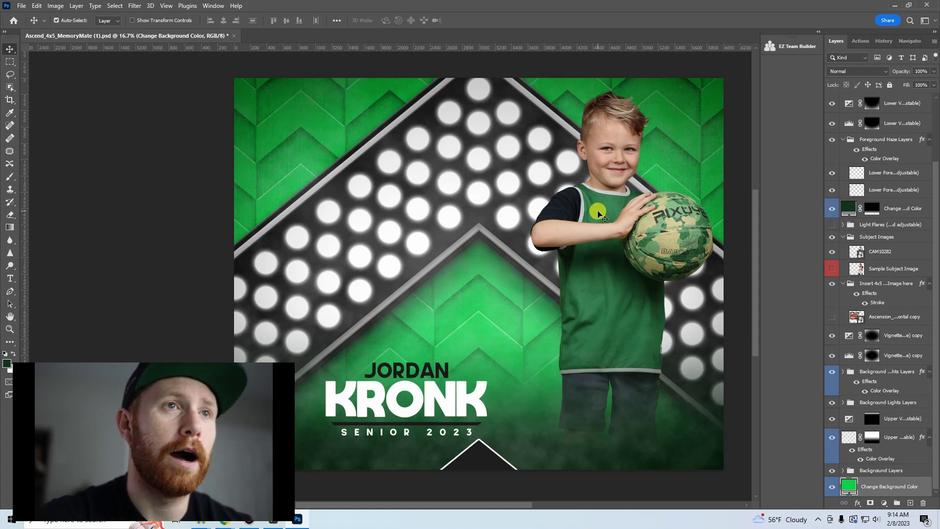
{"action": "left_click", "coordinate": [665, 286]}
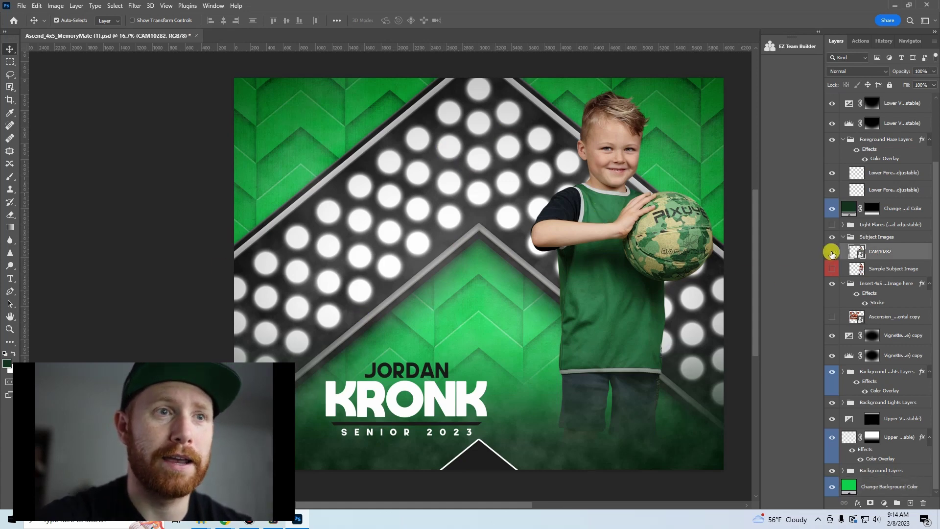
{"action": "left_click", "coordinate": [832, 253]}
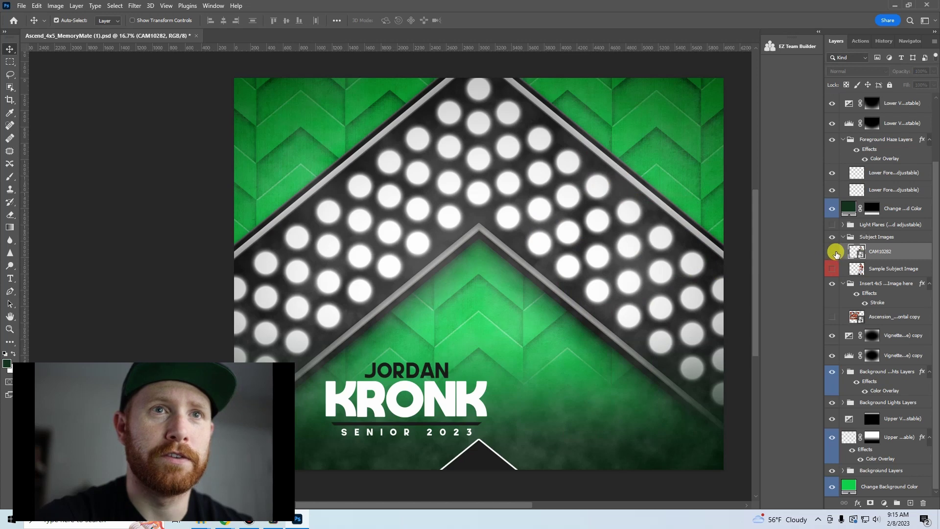
{"action": "left_click", "coordinate": [832, 252]}
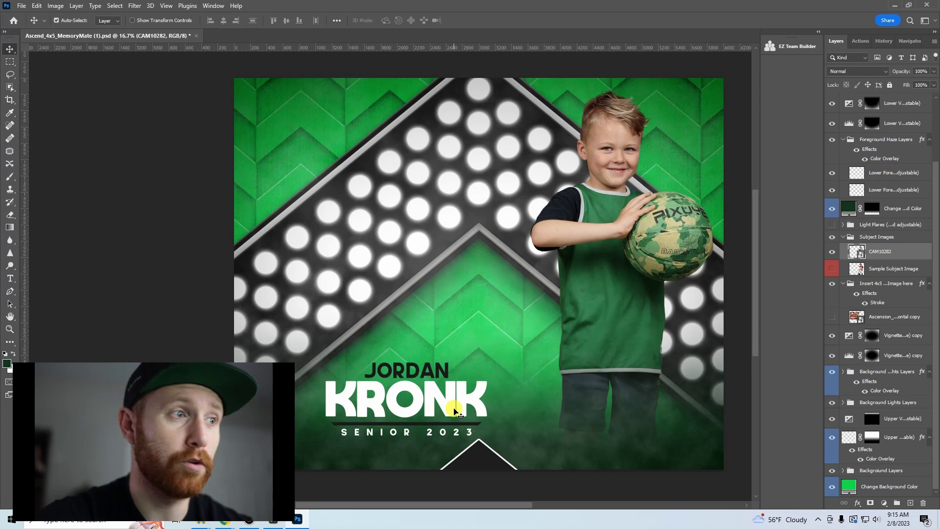
- Hide the First Name, Last Name and 'SENIOR 2023' Sub Text layers in the Lower Text group
{"action": "left_click", "coordinate": [455, 413]}
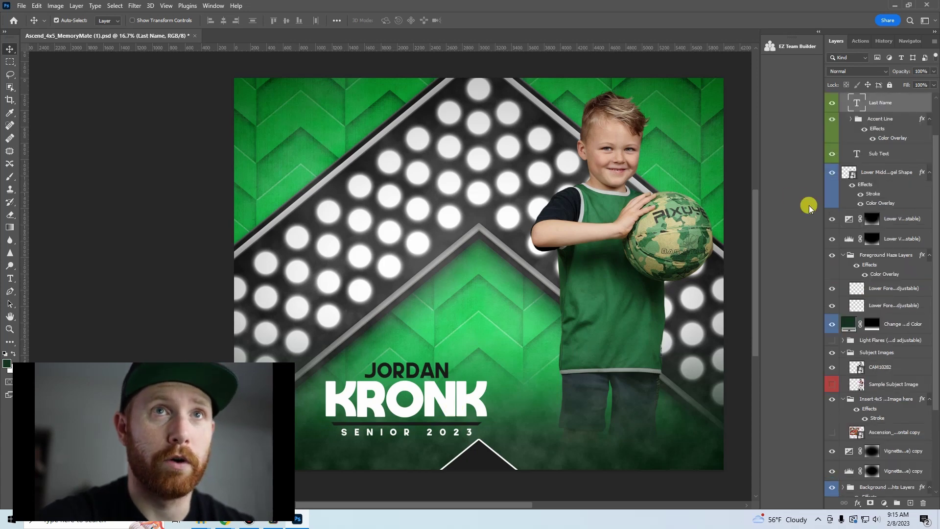
{"action": "scroll", "coordinate": [881, 171], "scroll_direction": "up", "scroll_amount": 2}
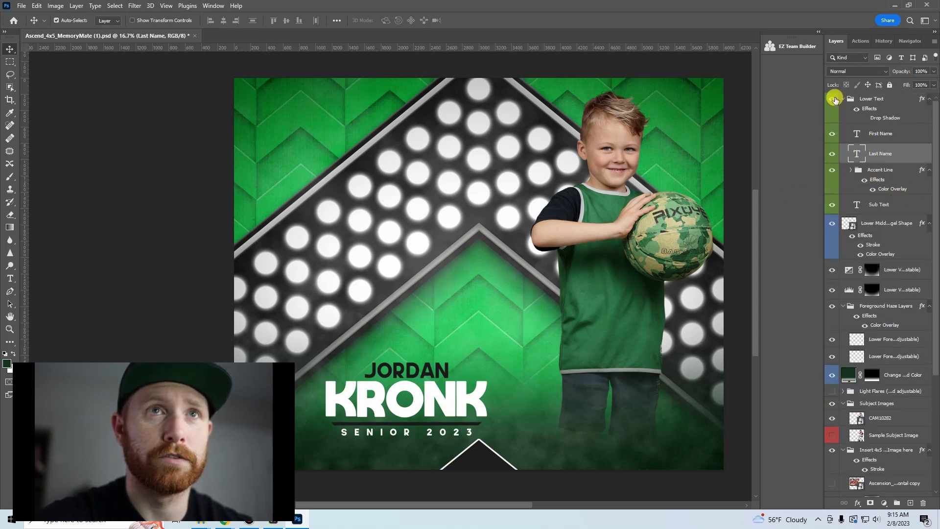
{"action": "left_click", "coordinate": [832, 99]}
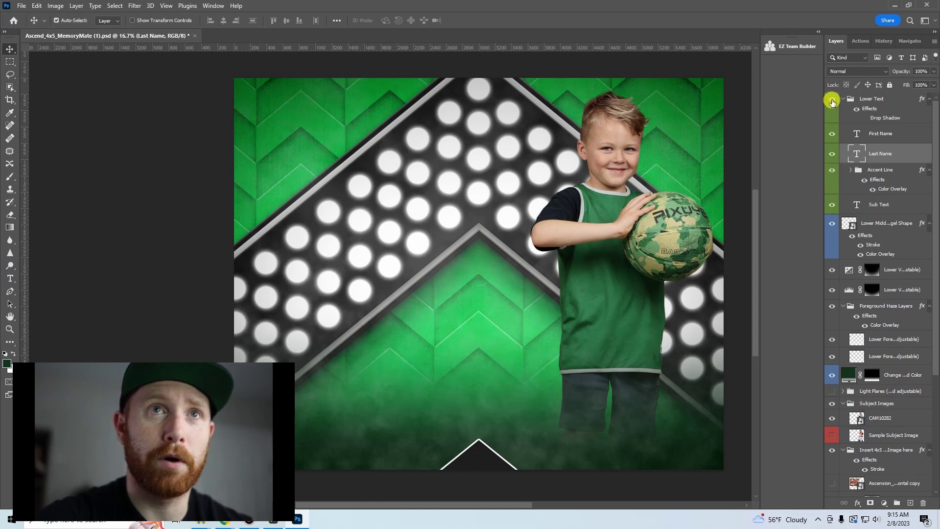
{"action": "left_click", "coordinate": [832, 100]}
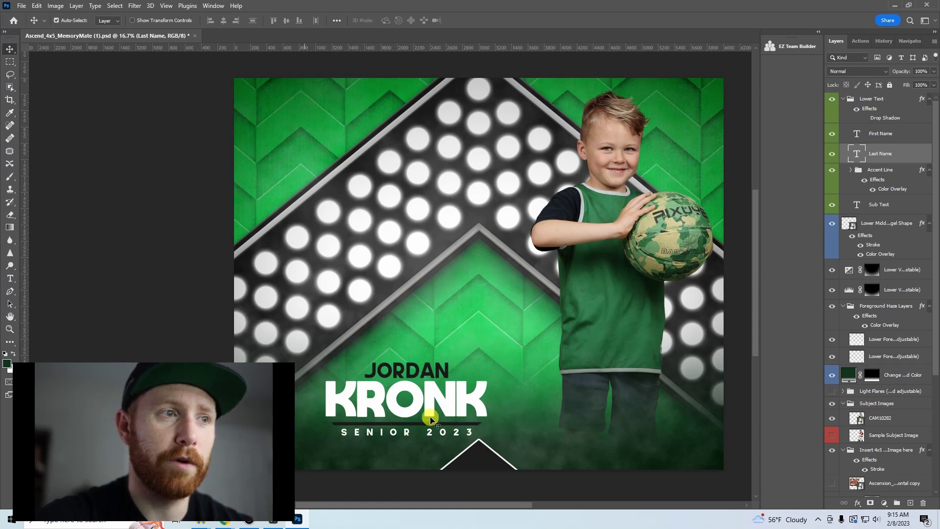
{"action": "left_click_drag", "start_coordinate": [833, 141], "coordinate": [832, 153]}
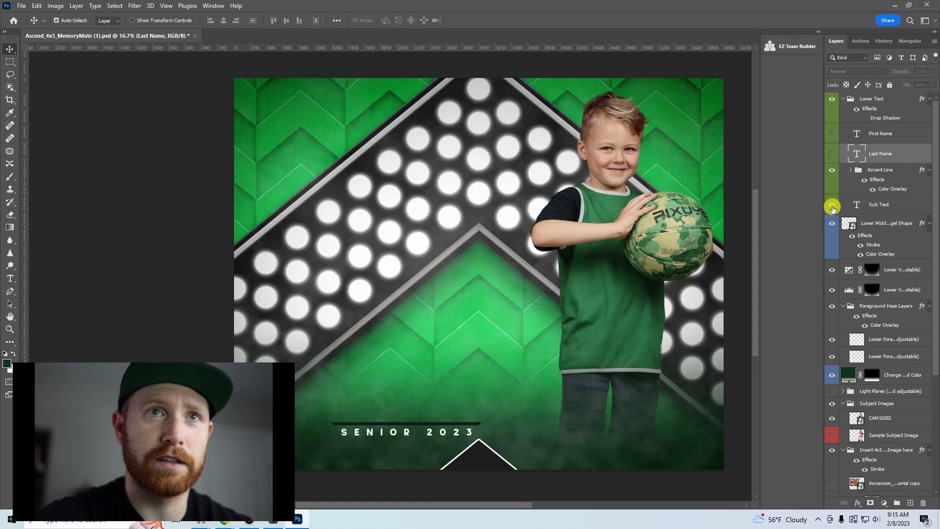
{"action": "left_click", "coordinate": [832, 205]}
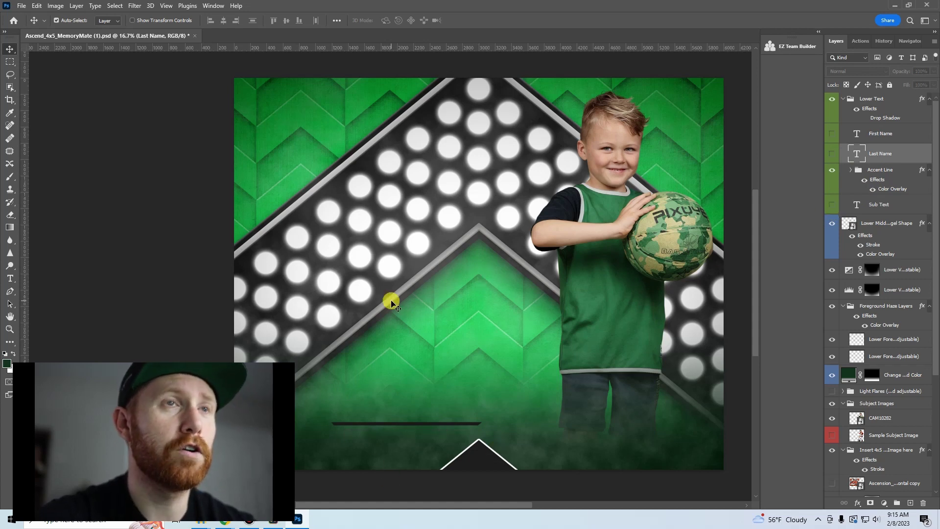
- Hide the layers from Insert 4x5 down to Change Background Color, plus the CAM10282 photo
{"action": "scroll", "coordinate": [480, 267], "scroll_direction": "down", "scroll_amount": 1}
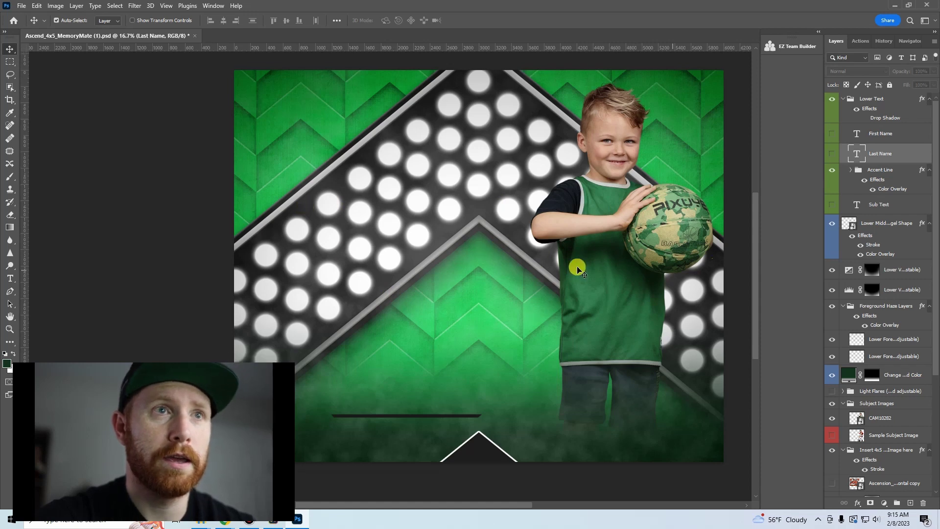
{"action": "scroll", "coordinate": [448, 377], "scroll_direction": "up", "scroll_amount": 3}
{"action": "scroll", "coordinate": [594, 386], "scroll_direction": "down", "scroll_amount": 3}
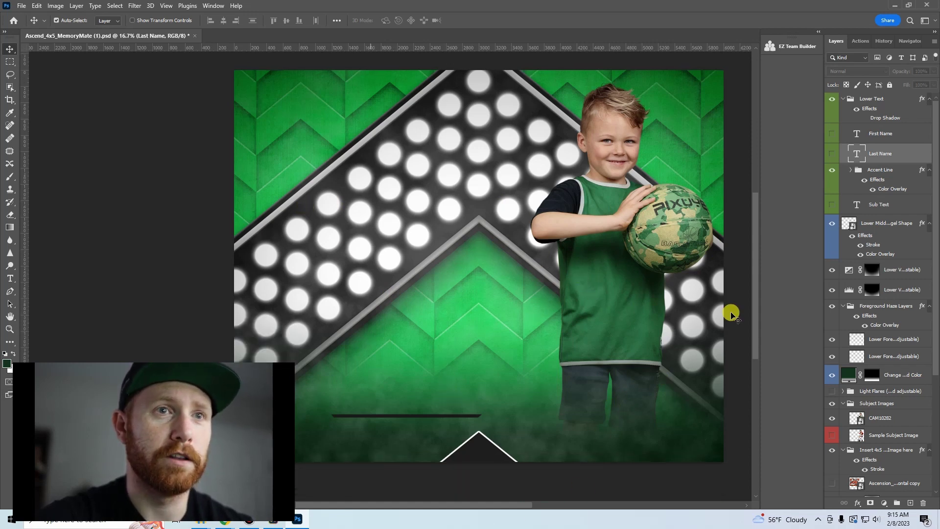
{"action": "scroll", "coordinate": [847, 252], "scroll_direction": "down", "scroll_amount": 5}
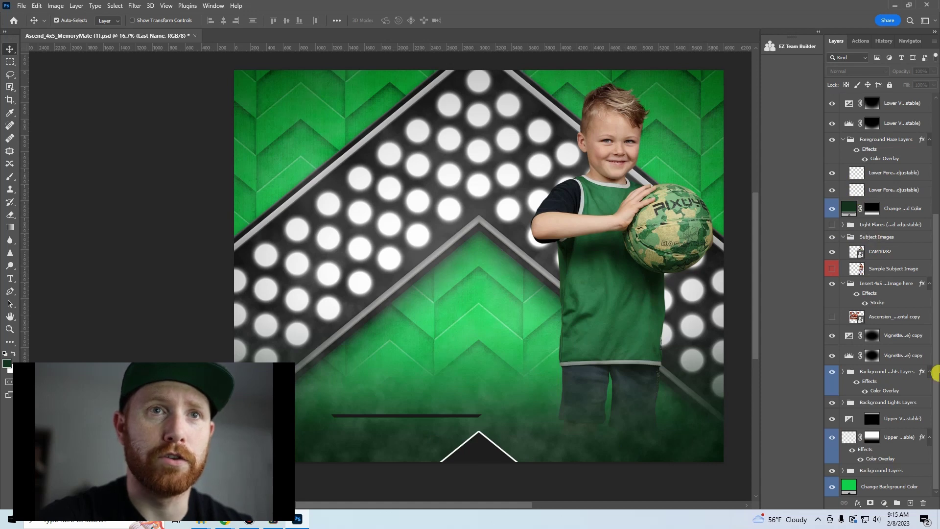
{"action": "left_click_drag", "start_coordinate": [831, 284], "coordinate": [832, 509]}
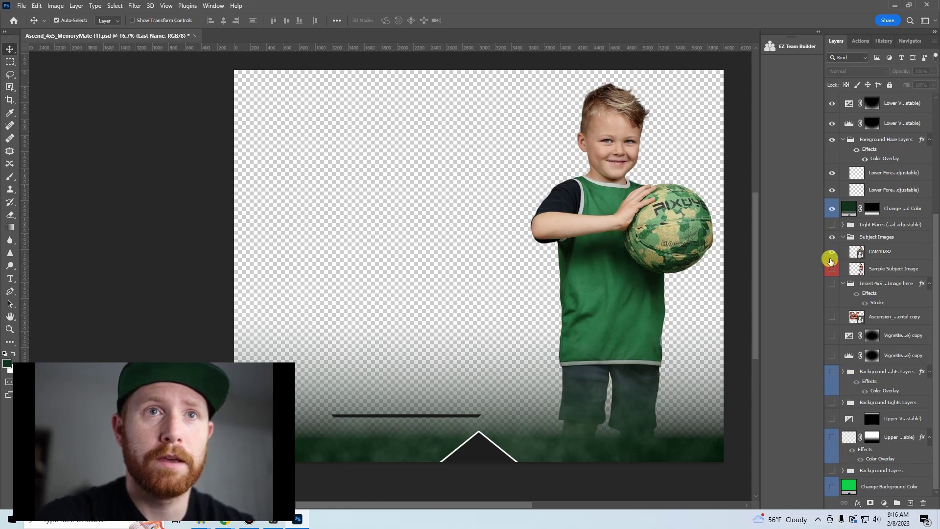
{"action": "left_click", "coordinate": [833, 252]}
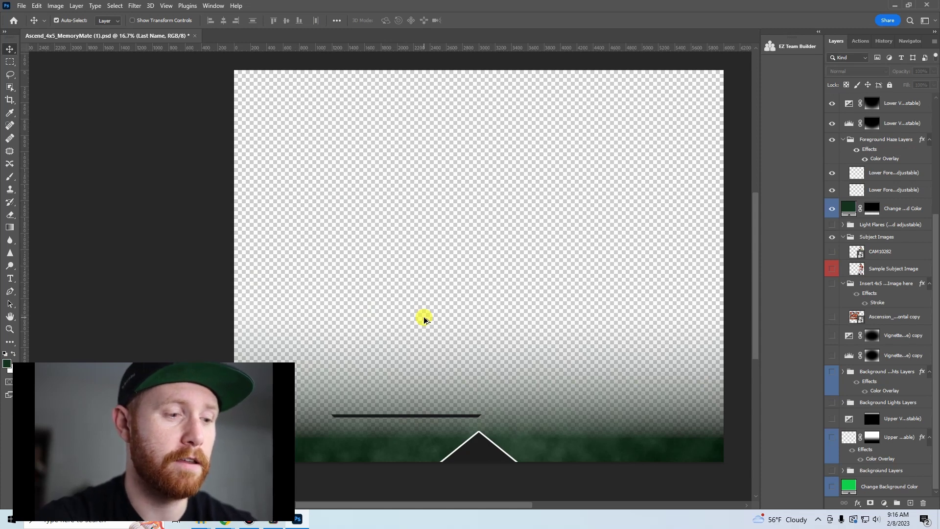
- Create a new Qmate_template folder in Downloads for a copy of the document
{"action": "key", "text": "ctrl+alt+s"}
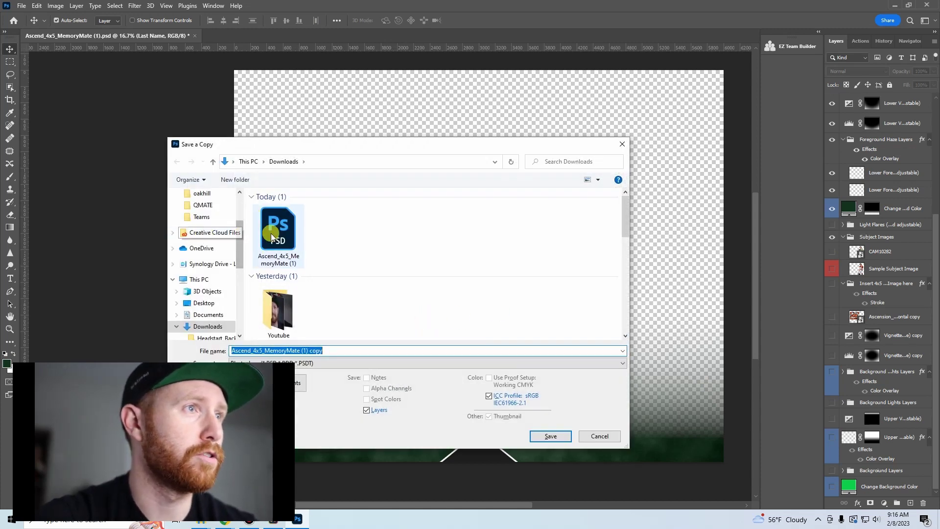
{"action": "scroll", "coordinate": [227, 245], "scroll_direction": "up", "scroll_amount": 2}
{"action": "right_click", "coordinate": [332, 241]}
{"action": "mouse_move", "coordinate": [389, 346]}
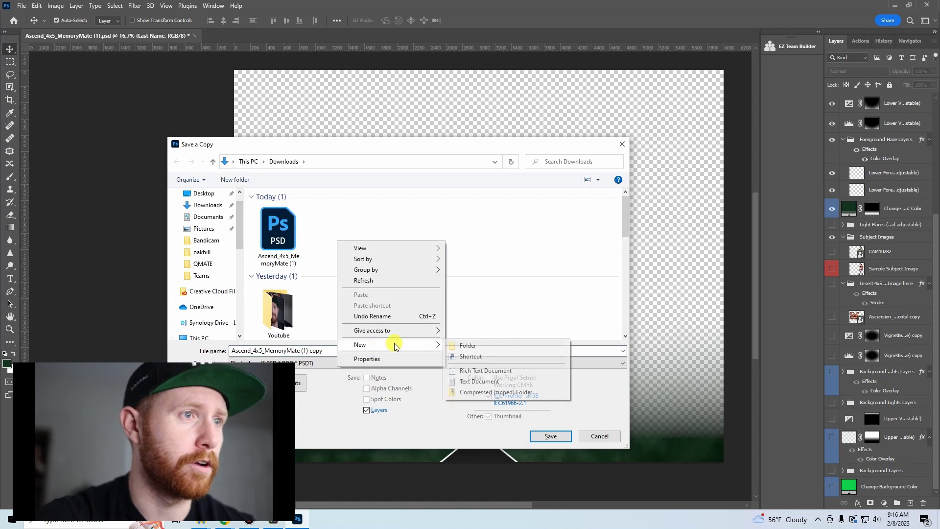
{"action": "left_click", "coordinate": [507, 347]}
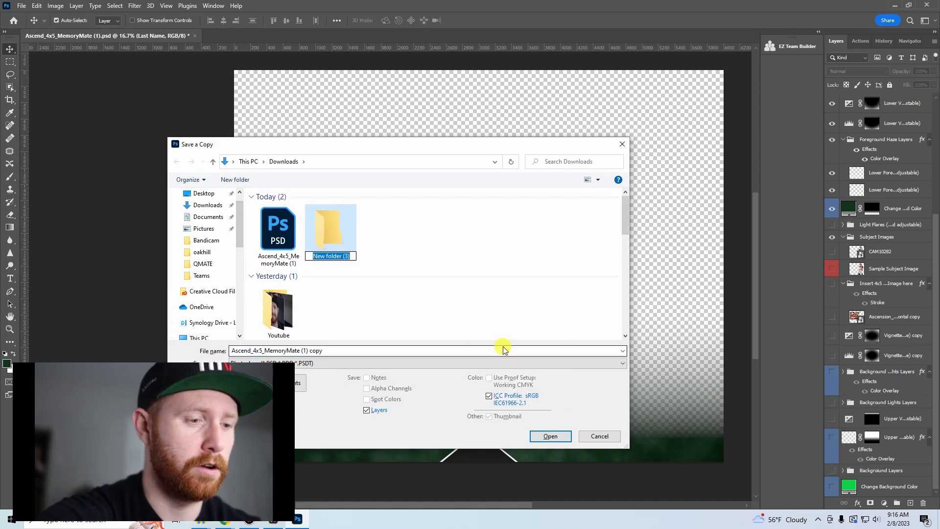
{"action": "type", "text": "Qmate_template"}
{"action": "key", "text": "Return"}
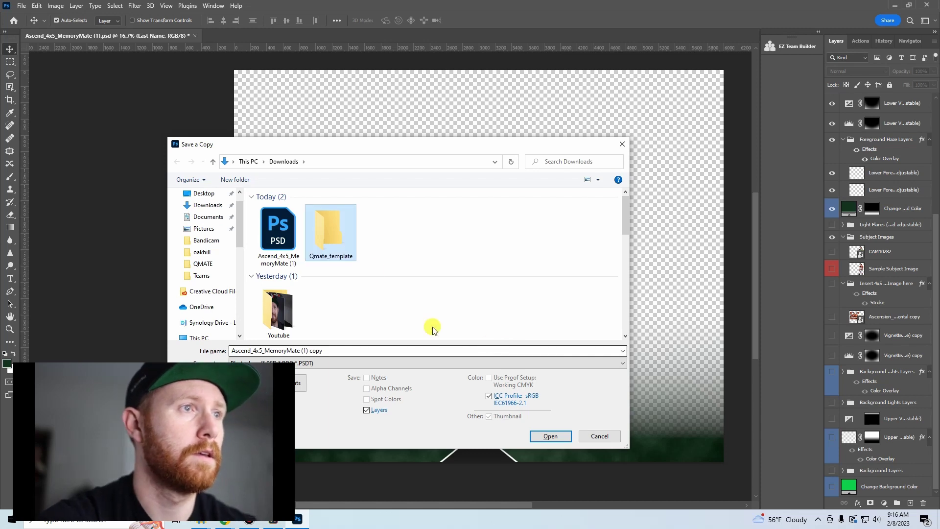
{"action": "double_click", "coordinate": [331, 228]}
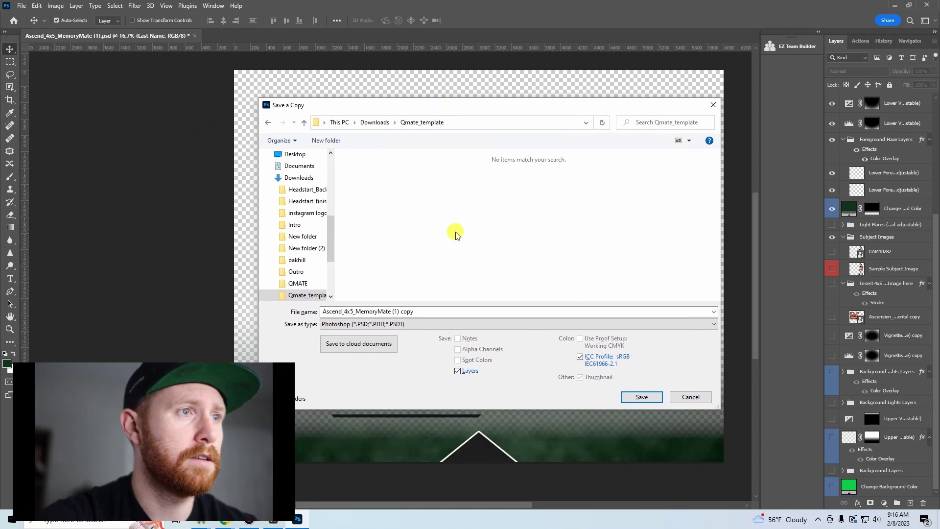
- Save the copy as a PNG named ascend_front in Qmate_template, accepting the PNG options
{"action": "left_click", "coordinate": [424, 311]}
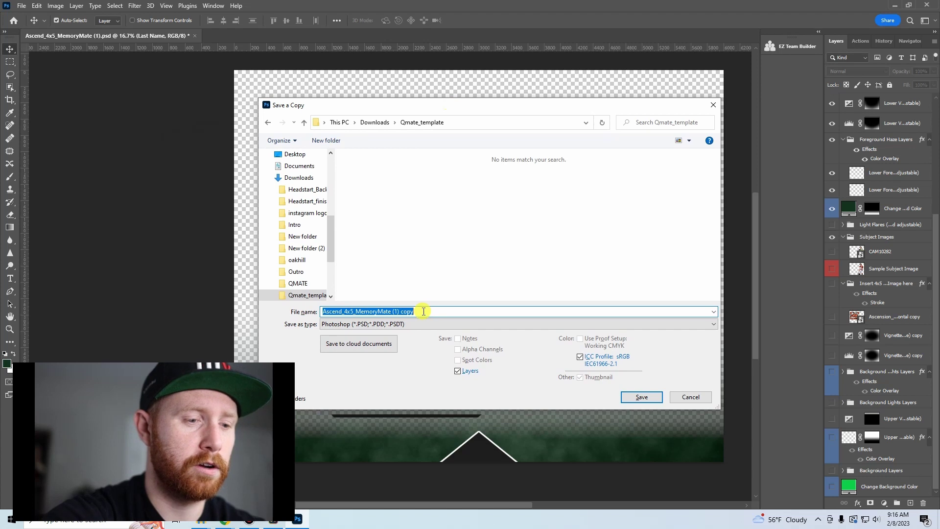
{"action": "type", "text": "ascend_front"}
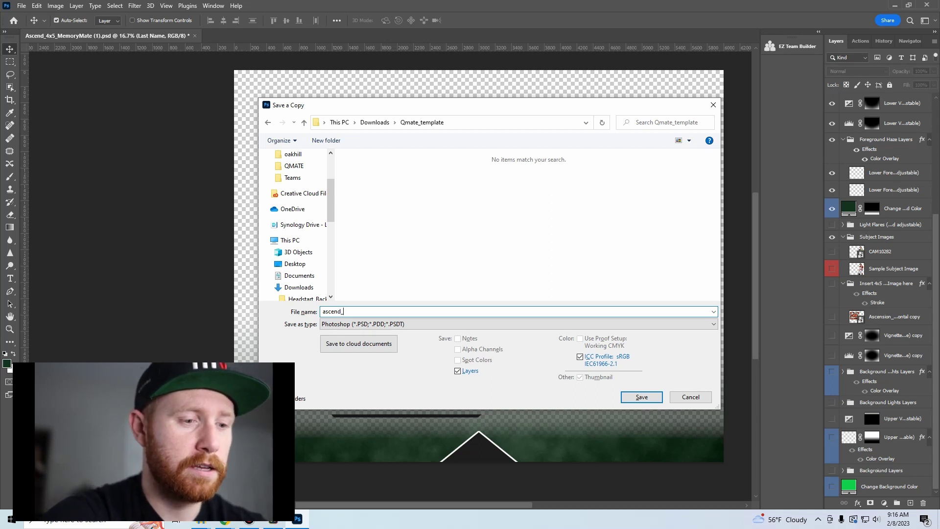
{"action": "left_click", "coordinate": [400, 327]}
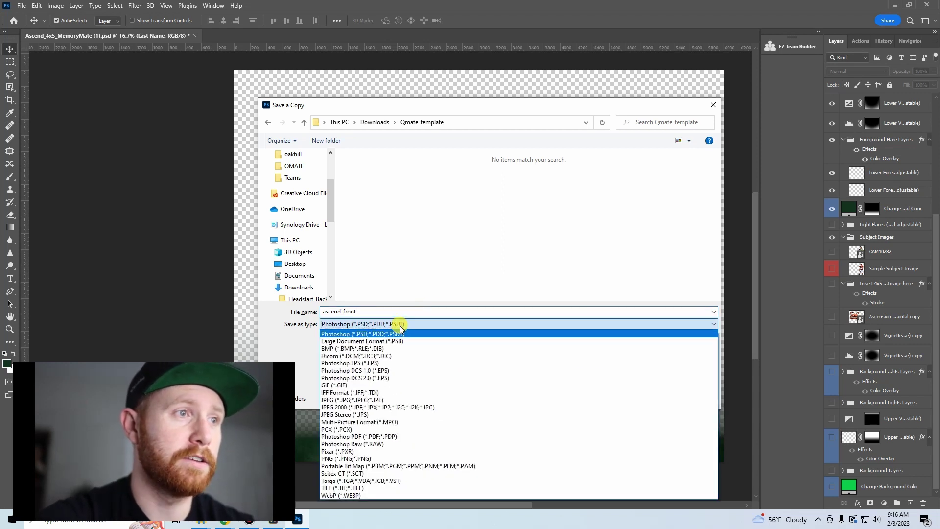
{"action": "left_click", "coordinate": [364, 459]}
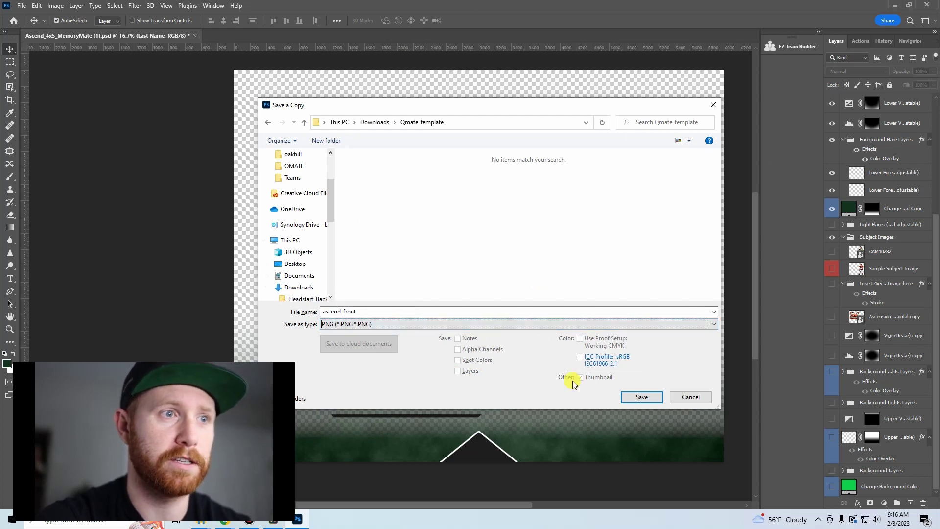
{"action": "left_click", "coordinate": [643, 398]}
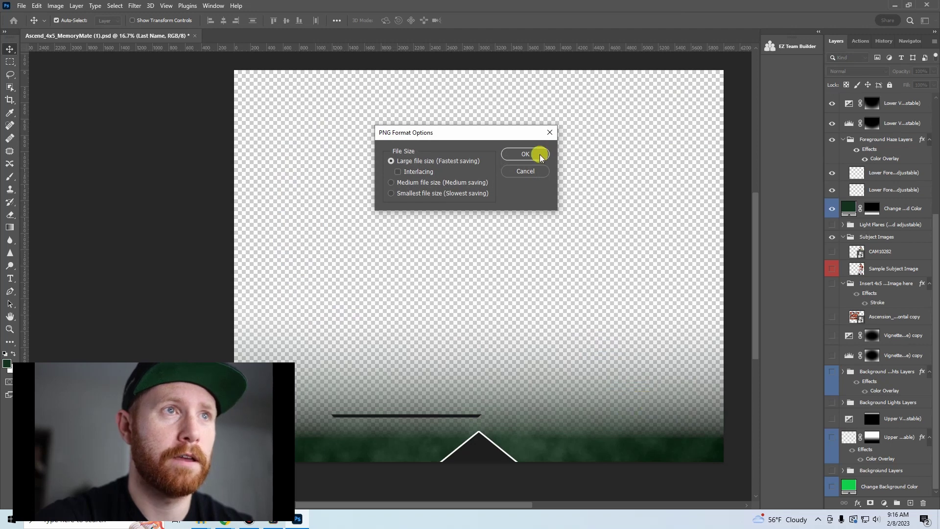
{"action": "left_click", "coordinate": [525, 154]}
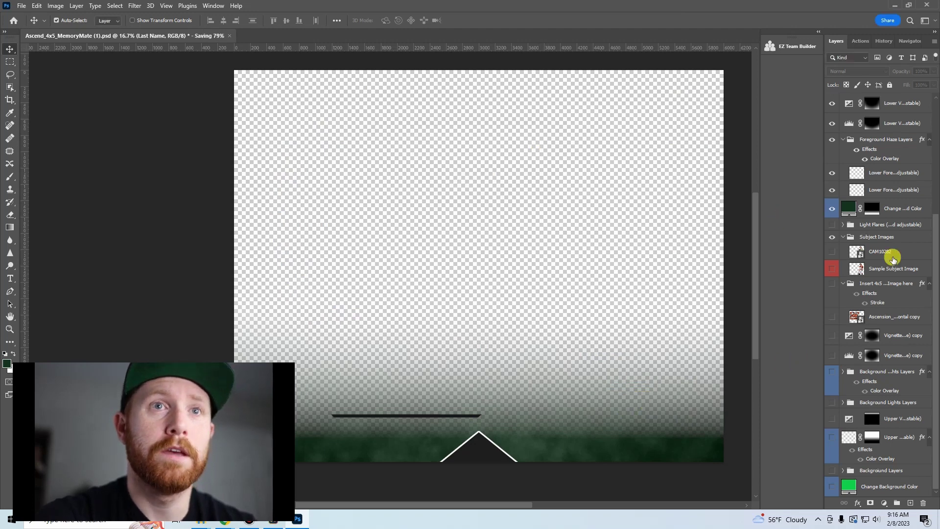
- Show the background layers and hide the team photo, CAM10282 boy, haze and text layers
{"action": "left_click_drag", "start_coordinate": [830, 292], "coordinate": [826, 507]}
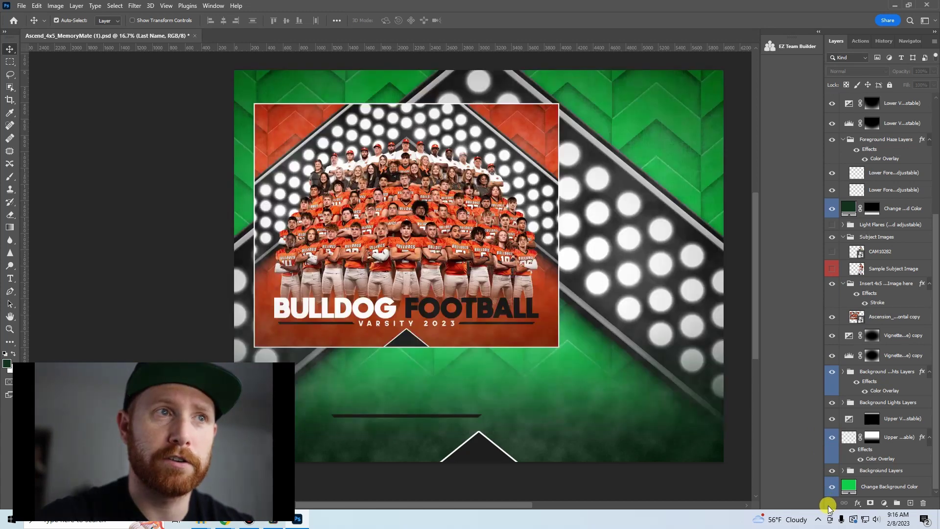
{"action": "left_click", "coordinate": [833, 316]}
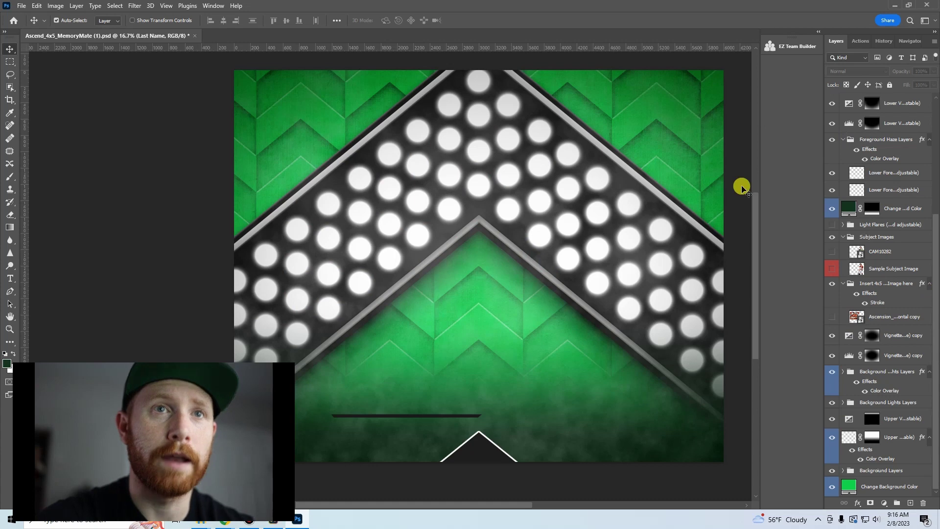
{"action": "left_click", "coordinate": [832, 252]}
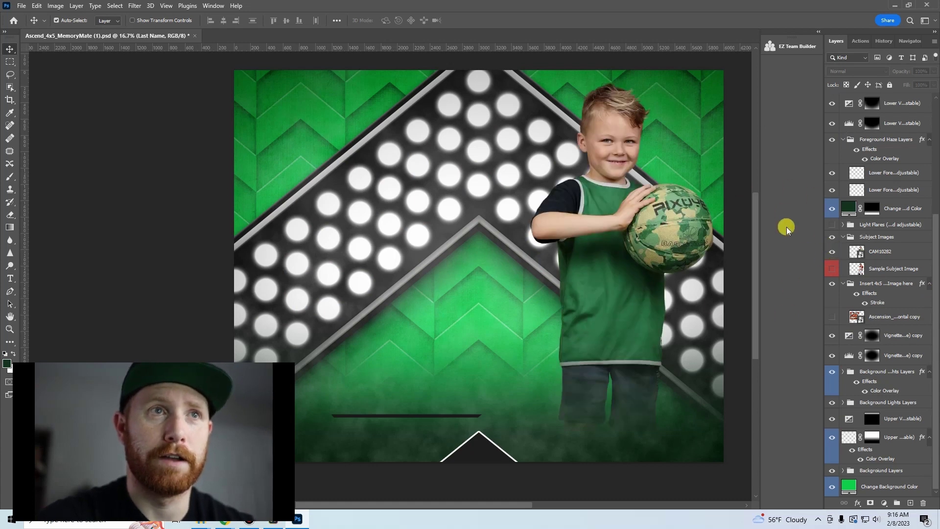
{"action": "scroll", "coordinate": [832, 211], "scroll_direction": "up", "scroll_amount": 1}
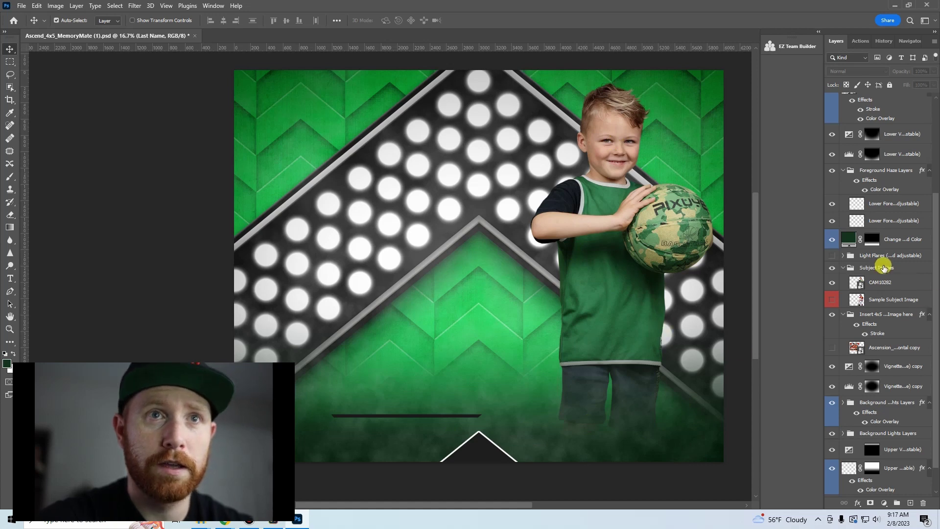
{"action": "left_click_drag", "start_coordinate": [834, 237], "coordinate": [836, 144]}
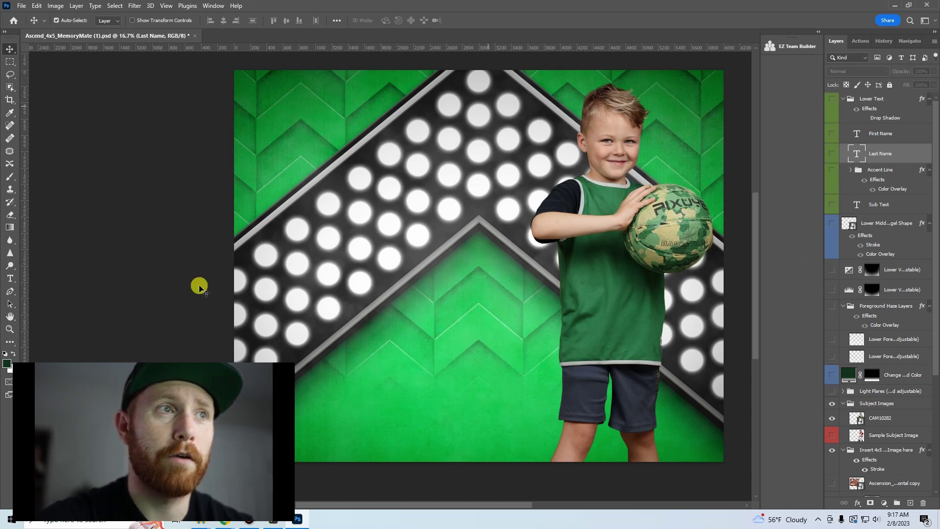
{"action": "scroll", "coordinate": [709, 197], "scroll_direction": "down", "scroll_amount": 3}
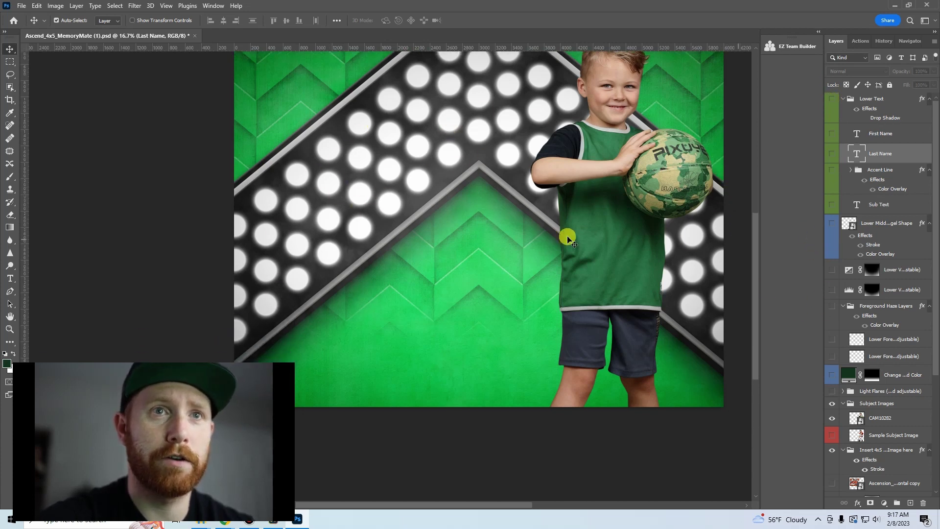
{"action": "scroll", "coordinate": [553, 245], "scroll_direction": "up", "scroll_amount": 2}
{"action": "scroll", "coordinate": [556, 249], "scroll_direction": "up", "scroll_amount": 1}
{"action": "scroll", "coordinate": [878, 294], "scroll_direction": "down", "scroll_amount": 5}
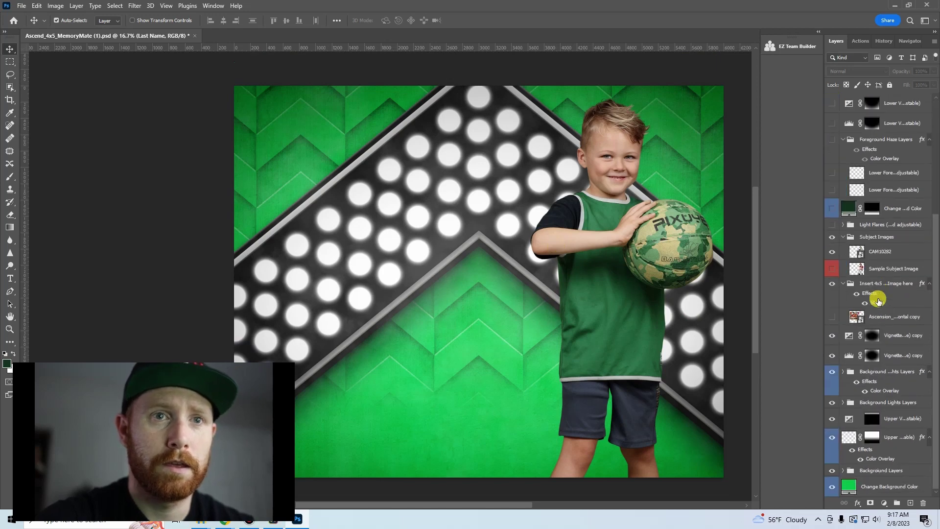
{"action": "left_click", "coordinate": [832, 251]}
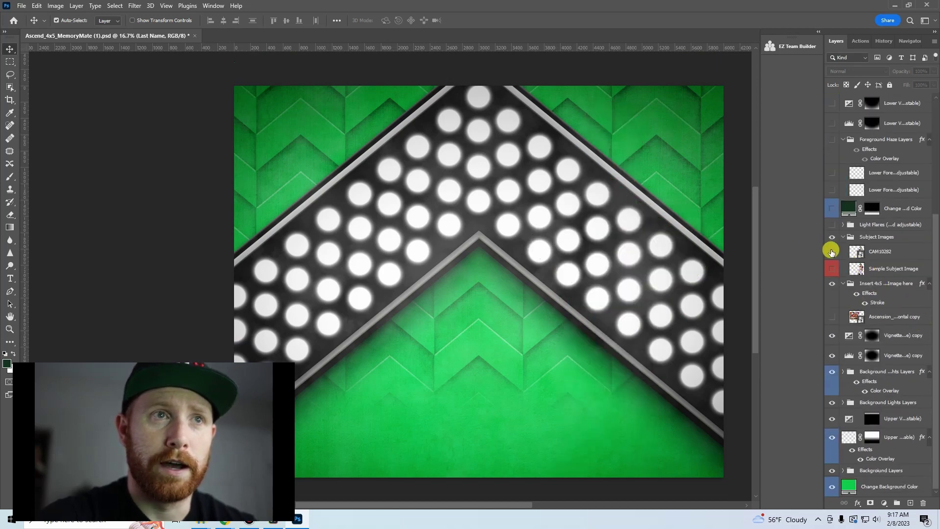
- Save the bare background as a maximum-quality JPEG copy named Ascend_back in Qmate_template
{"action": "key", "text": "ctrl+alt+s"}
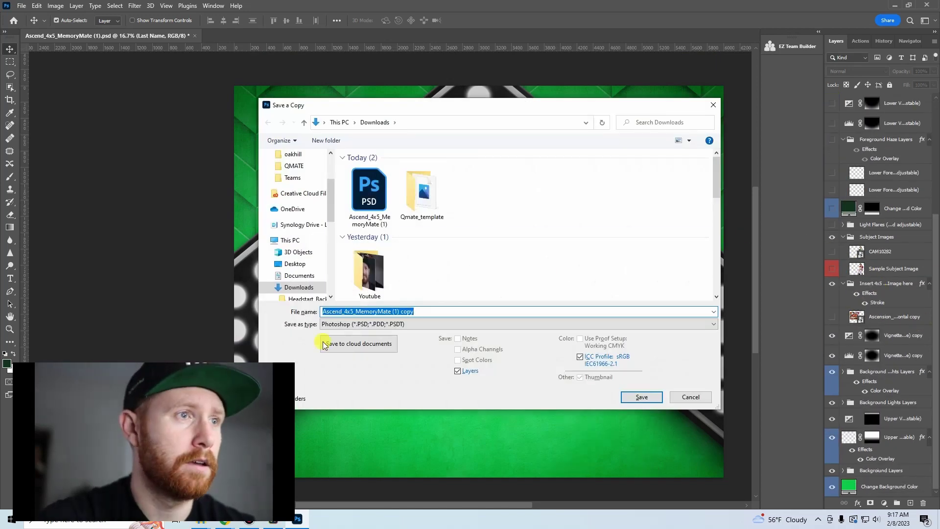
{"action": "double_click", "coordinate": [430, 196]}
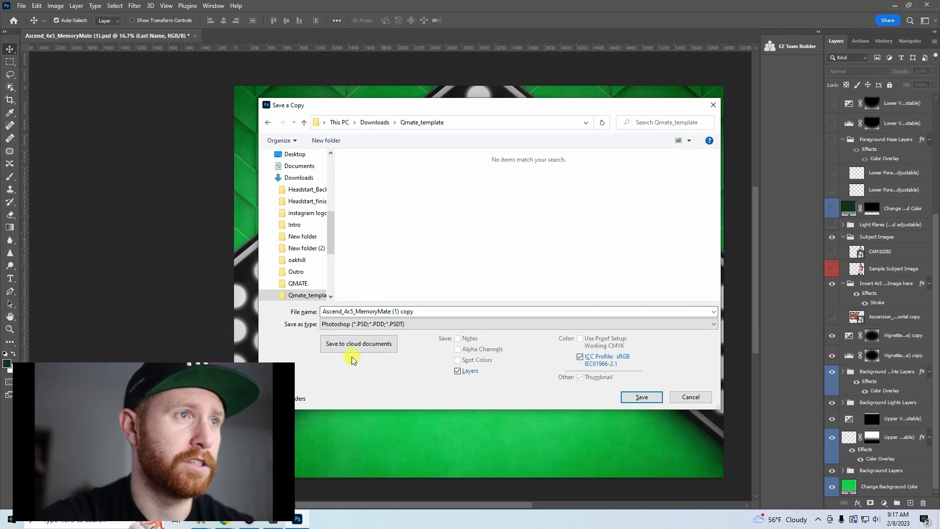
{"action": "left_click", "coordinate": [374, 324]}
{"action": "left_click", "coordinate": [377, 400]}
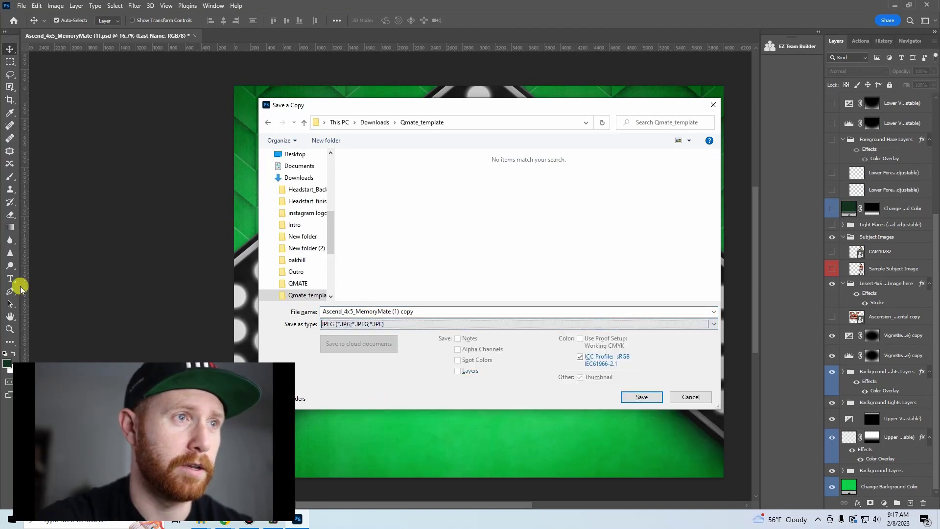
{"action": "double_click", "coordinate": [462, 312]}
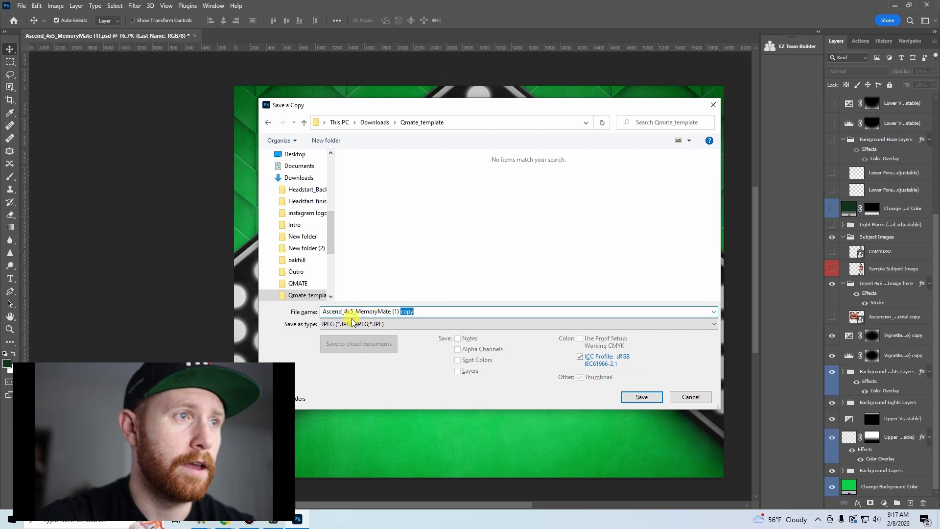
{"action": "left_click", "coordinate": [499, 311], "text": "shift"}
{"action": "type", "text": "back"}
{"action": "left_click", "coordinate": [634, 398]}
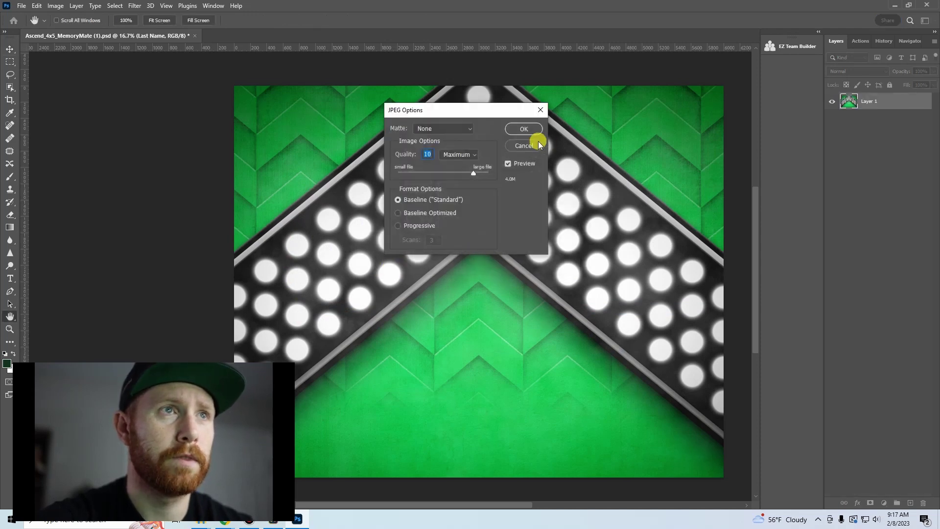
{"action": "left_click", "coordinate": [523, 128]}
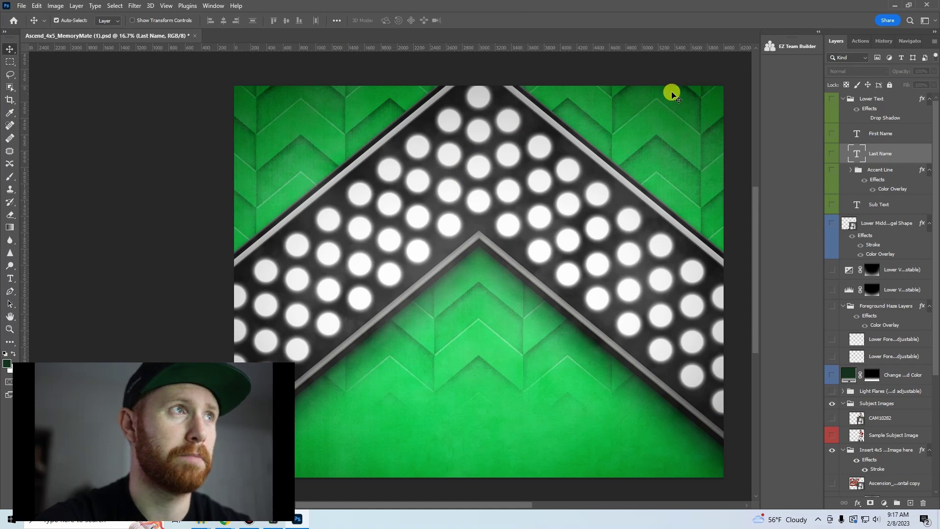
- Close Photoshop, discarding unsaved changes to the memory mate document
{"action": "scroll", "coordinate": [879, 289], "scroll_direction": "down", "scroll_amount": 5}
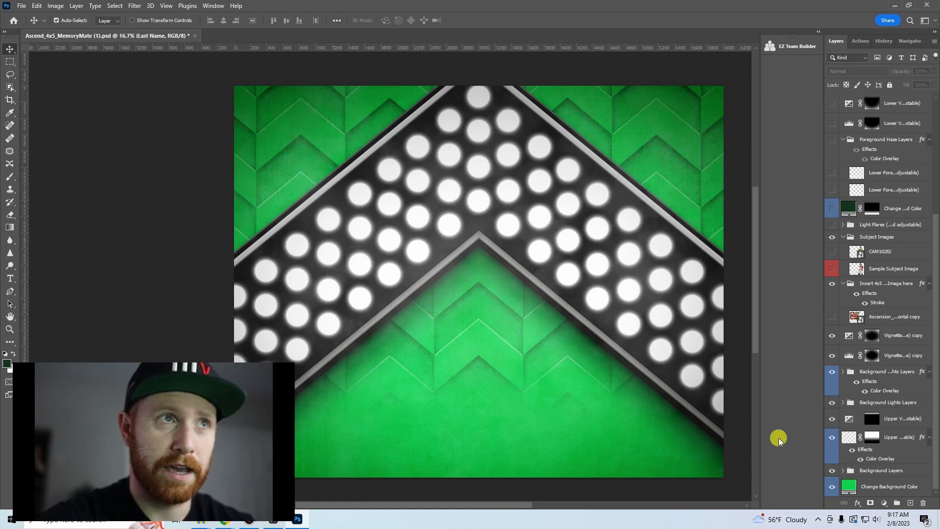
{"action": "left_click", "coordinate": [927, 6]}
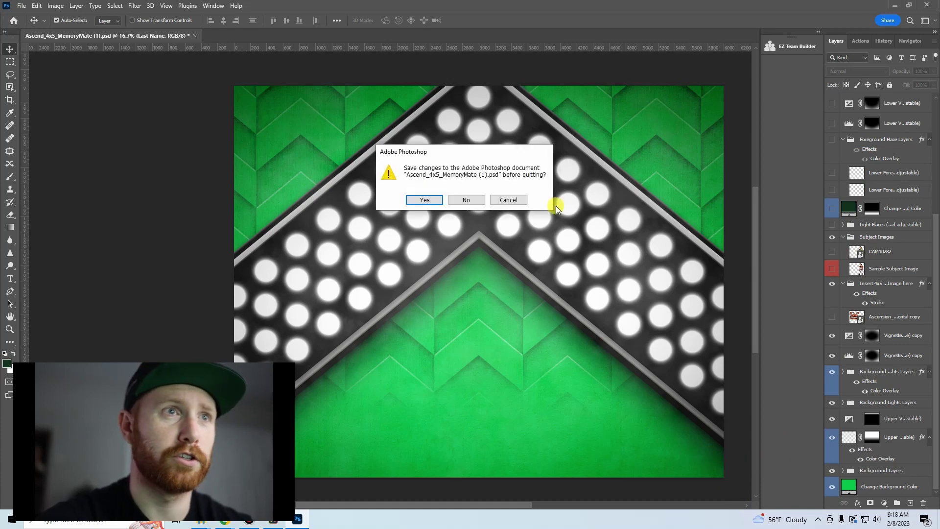
{"action": "left_click", "coordinate": [476, 203]}
{"action": "left_click", "coordinate": [88, 524]}
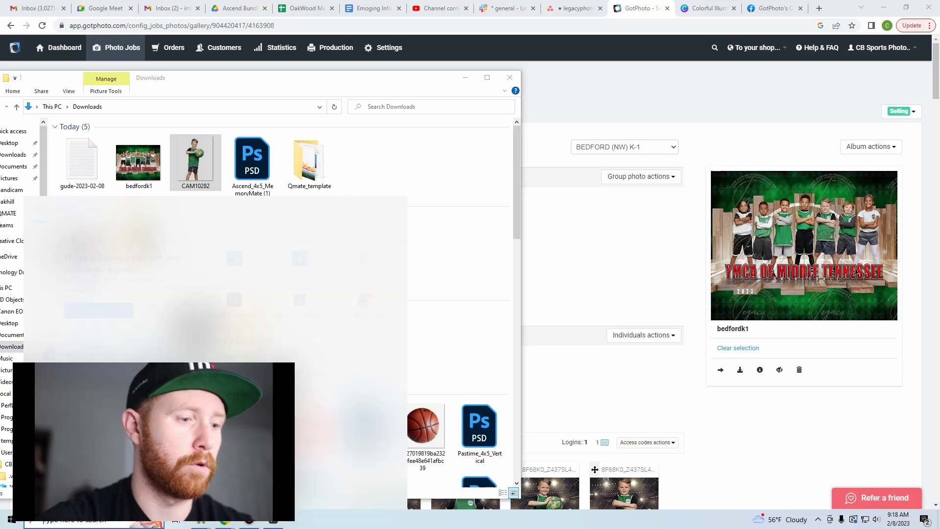
- Launch QMate and start a new template in the Template designer
{"action": "type", "text": "qmate"}
{"action": "key", "text": "Return"}
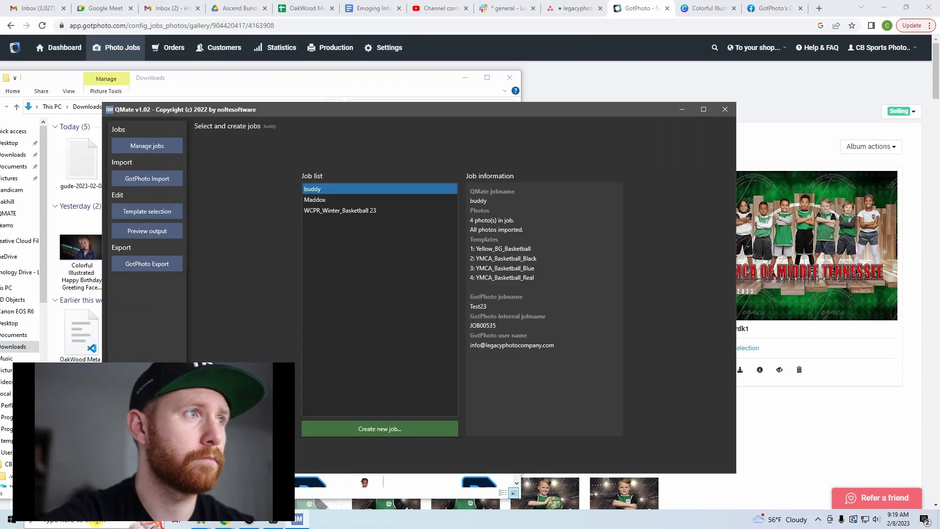
{"action": "left_click_drag", "start_coordinate": [268, 109], "coordinate": [294, 46]}
{"action": "left_click", "coordinate": [183, 319]}
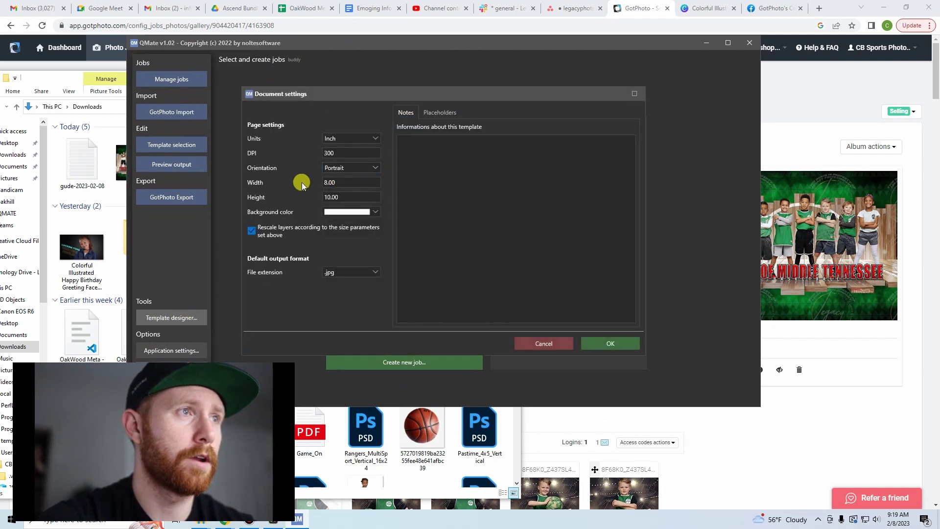
- Set the page to 10 × 8 inch landscape and add the default placeholders
{"action": "left_click_drag", "start_coordinate": [346, 185], "coordinate": [159, 174]}
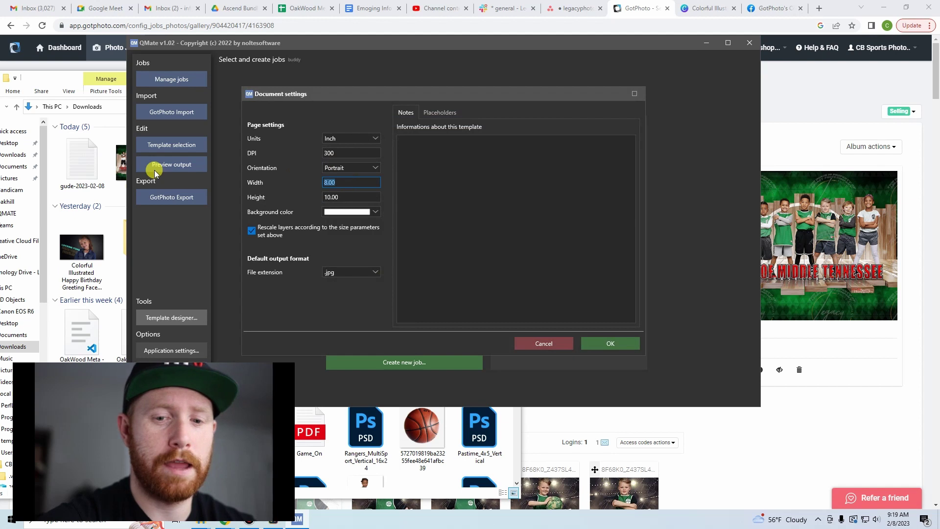
{"action": "type", "text": "10"}
{"action": "left_click_drag", "start_coordinate": [374, 197], "coordinate": [175, 194]}
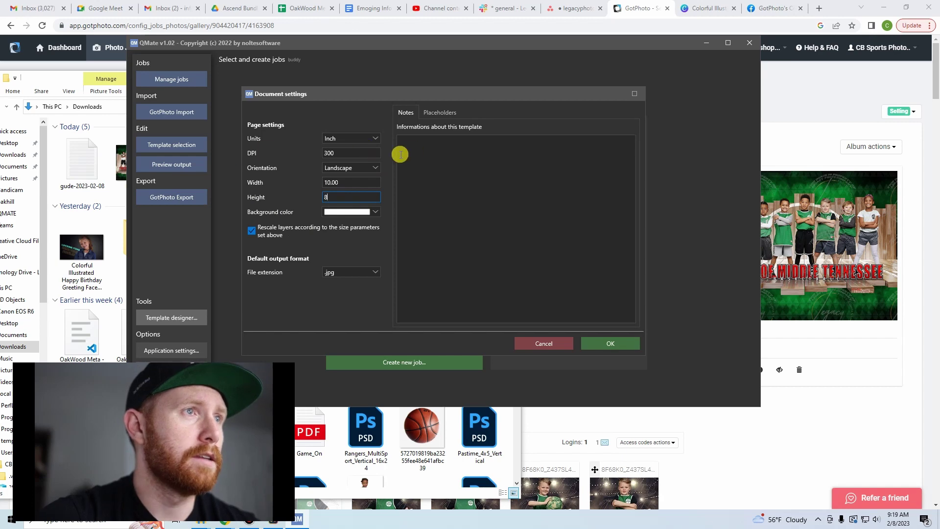
{"action": "left_click", "coordinate": [337, 169]}
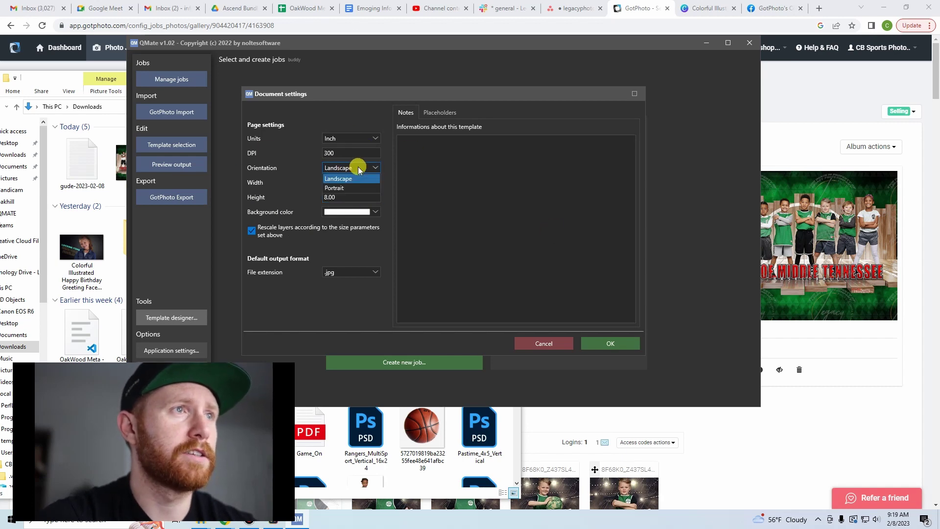
{"action": "left_click", "coordinate": [301, 169]}
{"action": "left_click", "coordinate": [447, 114]}
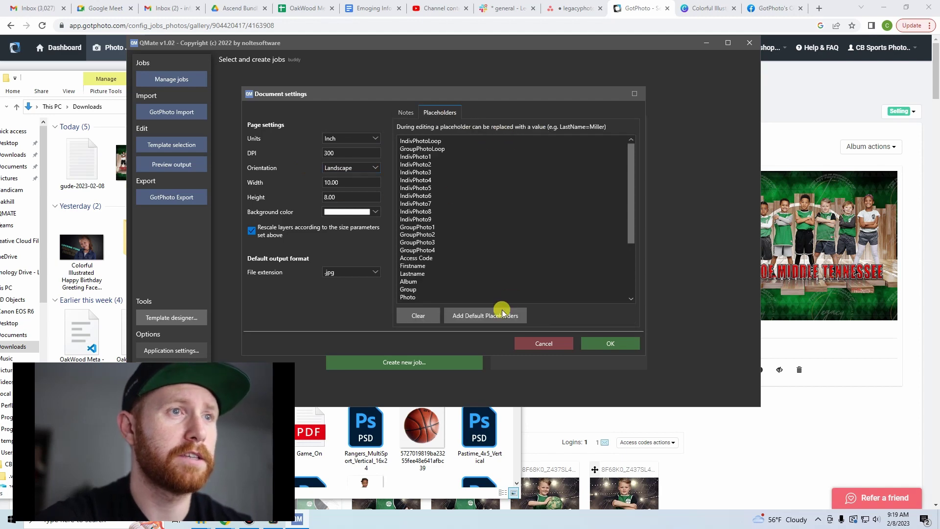
{"action": "left_click", "coordinate": [496, 311]}
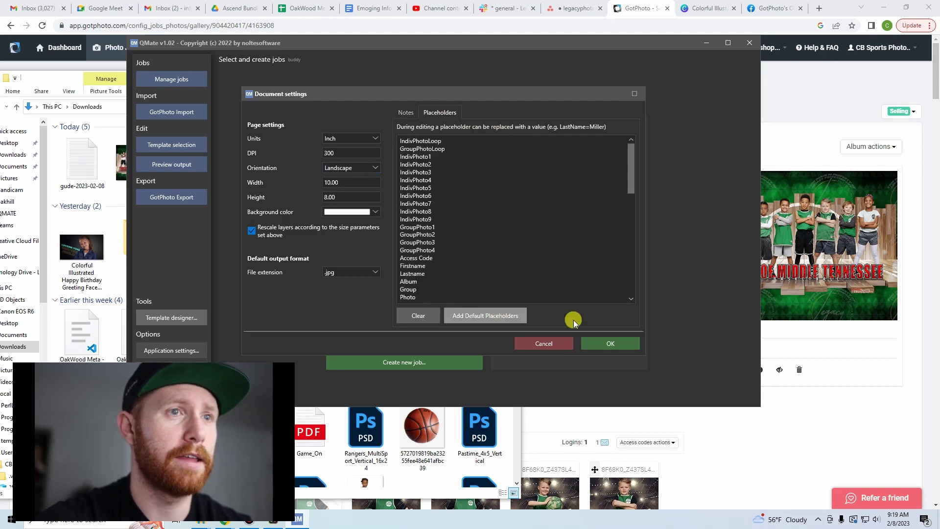
{"action": "left_click", "coordinate": [628, 346]}
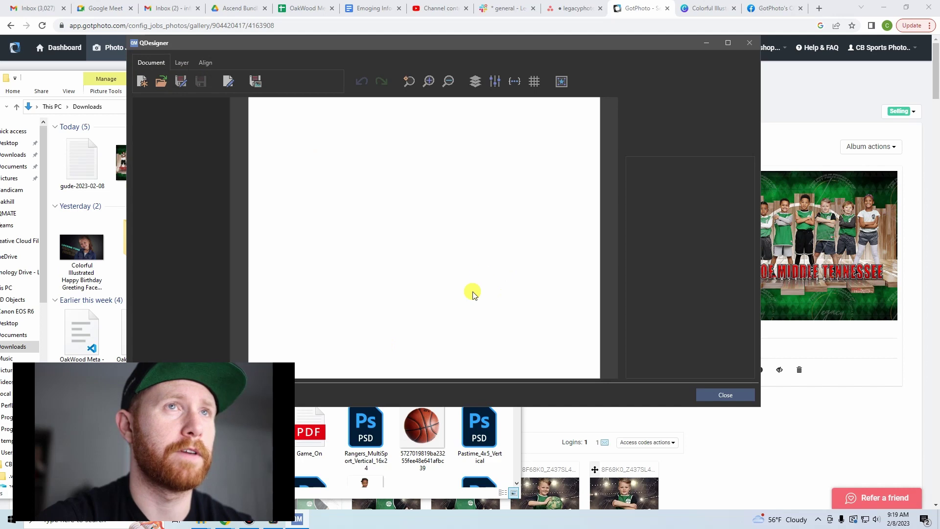
- Maximize the designer and stretch a new image placeholder to X 0, Y 0, 10 × 8
{"action": "left_click", "coordinate": [728, 43]}
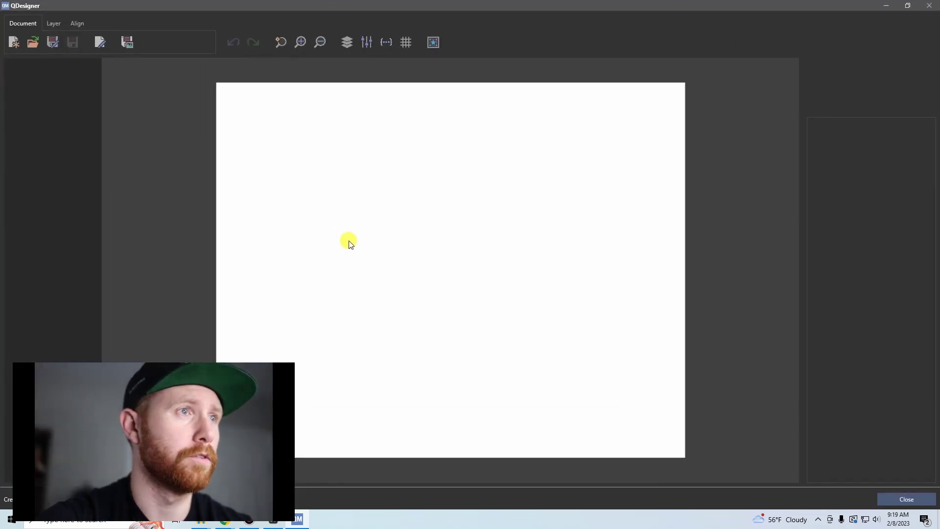
{"action": "left_click", "coordinate": [54, 23]}
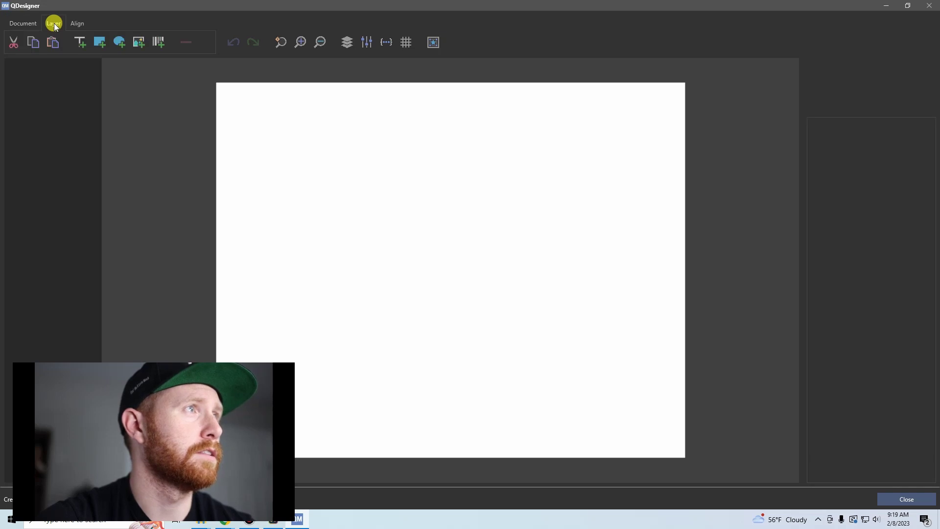
{"action": "left_click", "coordinate": [137, 43]}
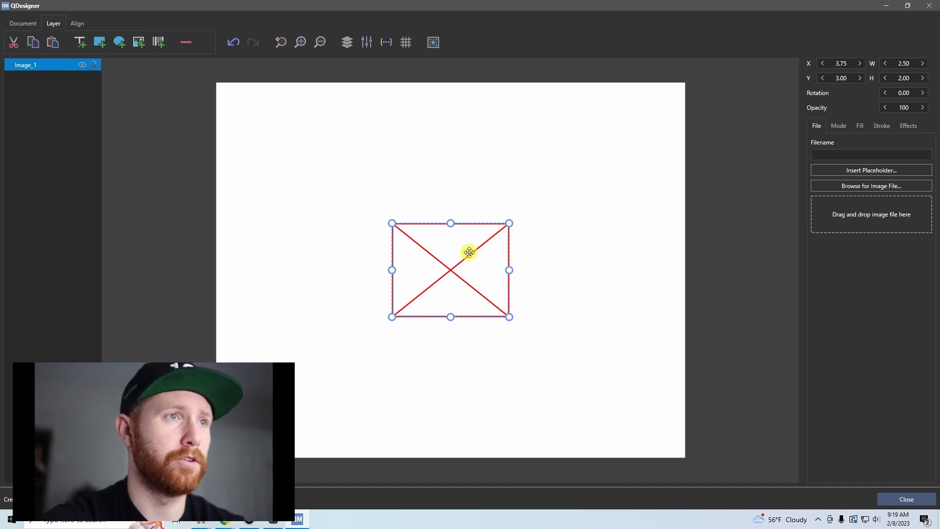
{"action": "left_click_drag", "start_coordinate": [393, 222], "coordinate": [257, 94]}
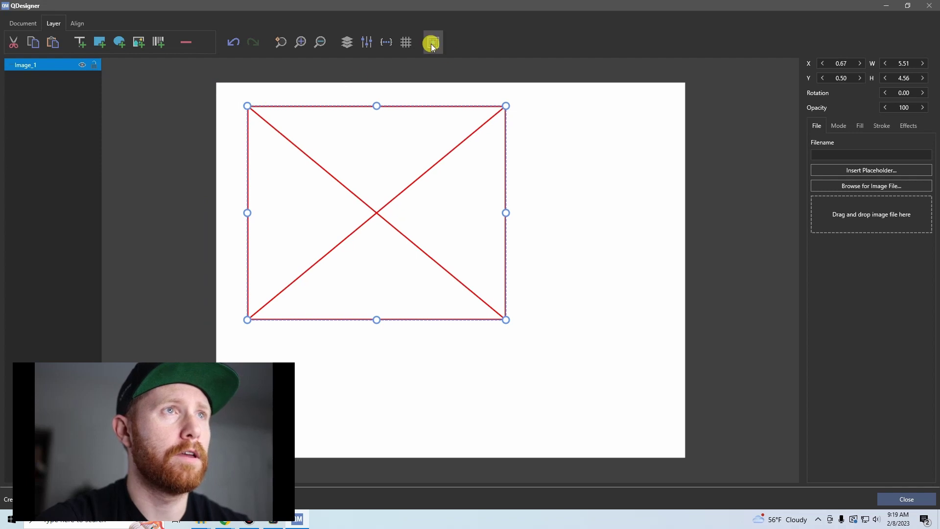
{"action": "left_click", "coordinate": [431, 43]}
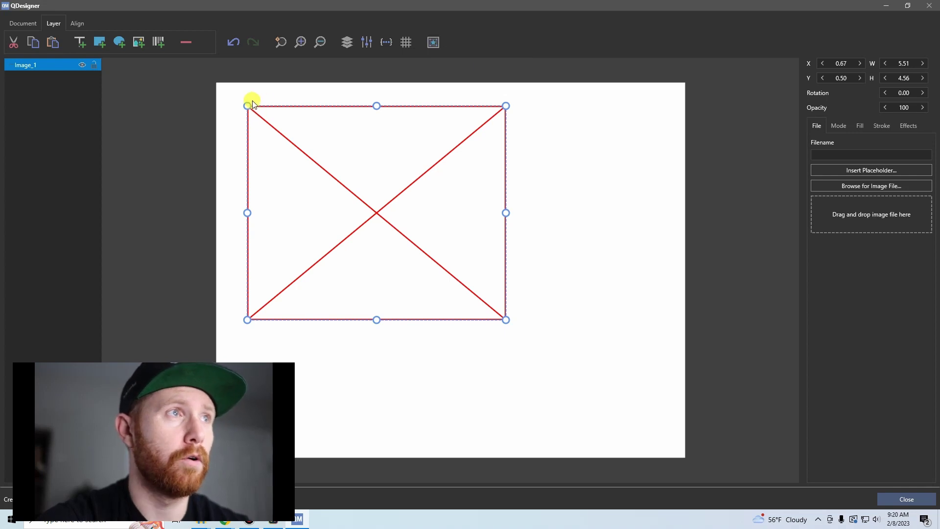
{"action": "left_click_drag", "start_coordinate": [247, 106], "coordinate": [177, 65]}
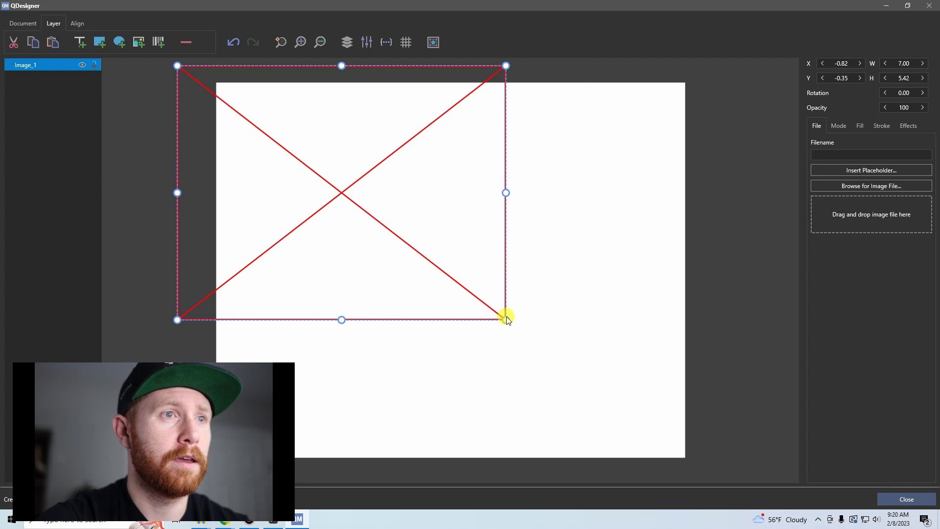
{"action": "left_click_drag", "start_coordinate": [506, 322], "coordinate": [743, 525]}
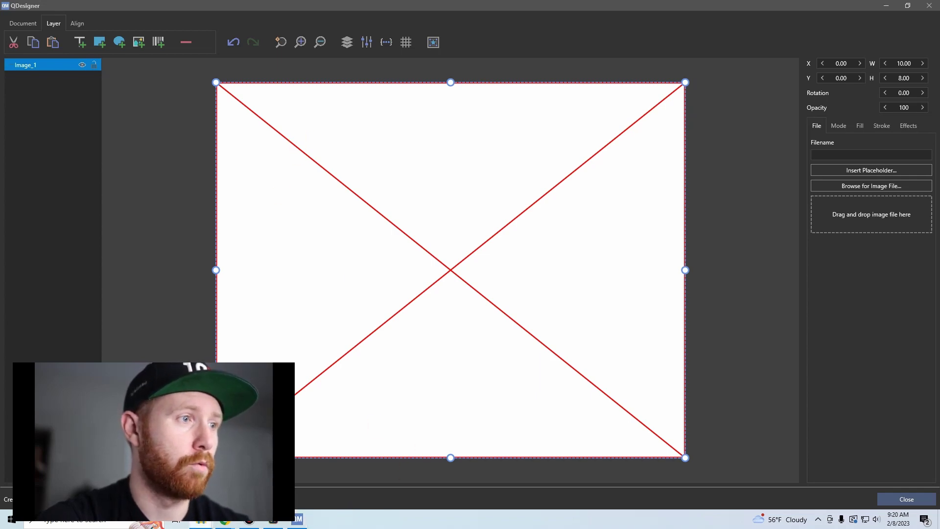
- Drop Ascend_back from the template folder into the full-page placeholder
{"action": "left_click", "coordinate": [205, 520]}
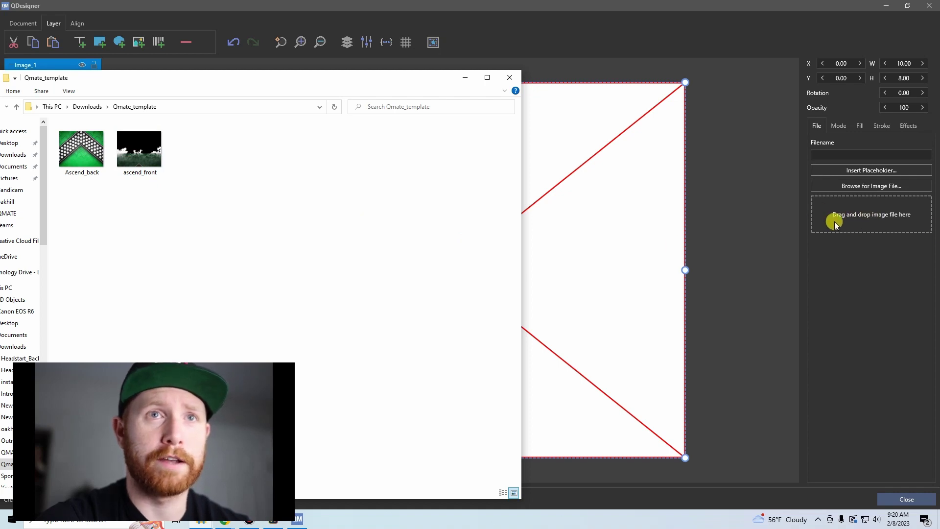
{"action": "left_click_drag", "start_coordinate": [82, 149], "coordinate": [888, 215]}
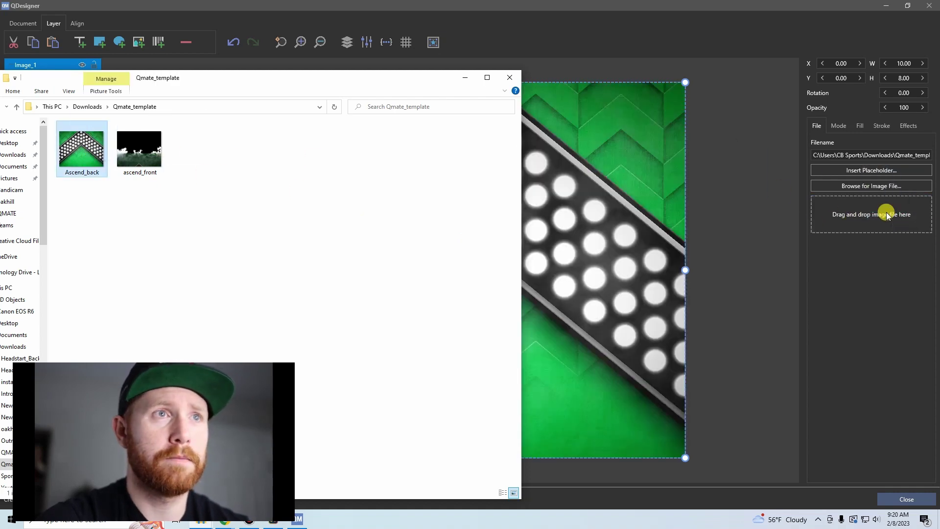
{"action": "left_click", "coordinate": [739, 230]}
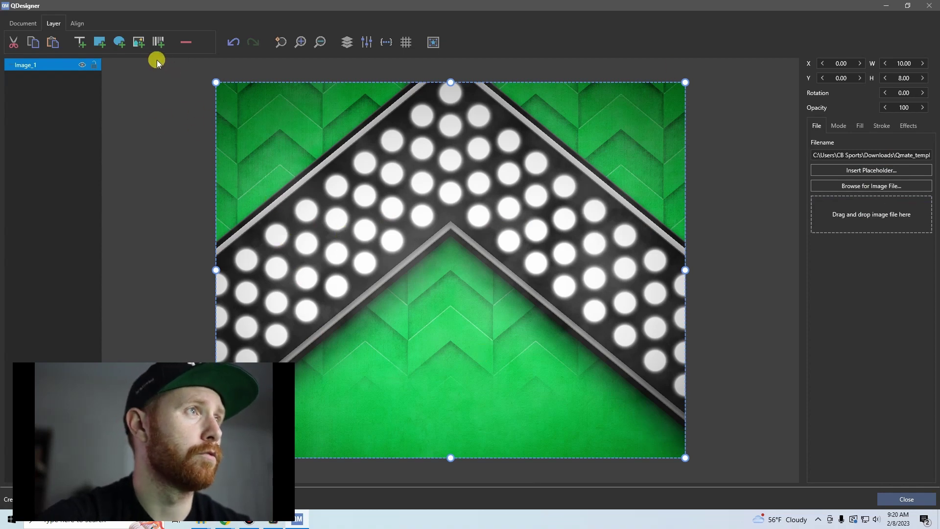
- Add a second full-page image with ascend_front and rename the layers Back_1 and front_2
{"action": "left_click", "coordinate": [137, 45]}
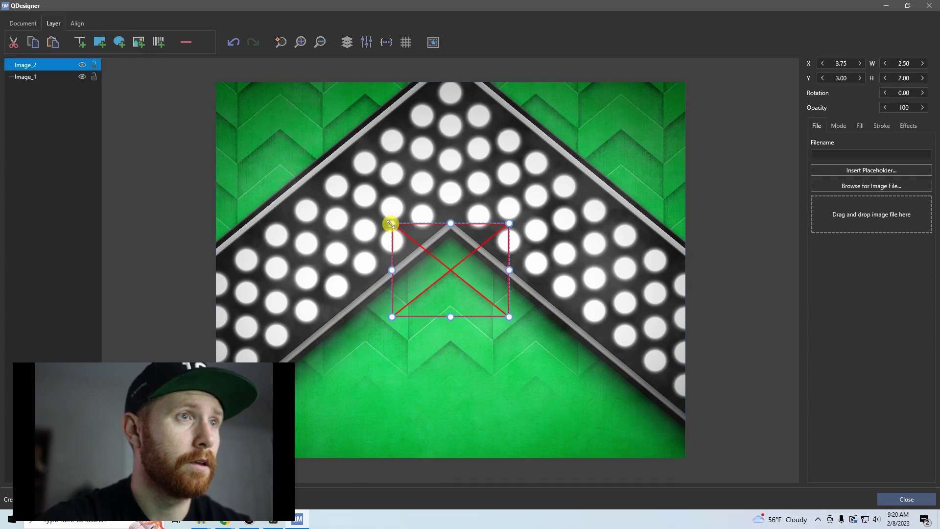
{"action": "left_click_drag", "start_coordinate": [391, 224], "coordinate": [199, 57]}
{"action": "left_click_drag", "start_coordinate": [510, 322], "coordinate": [752, 512]}
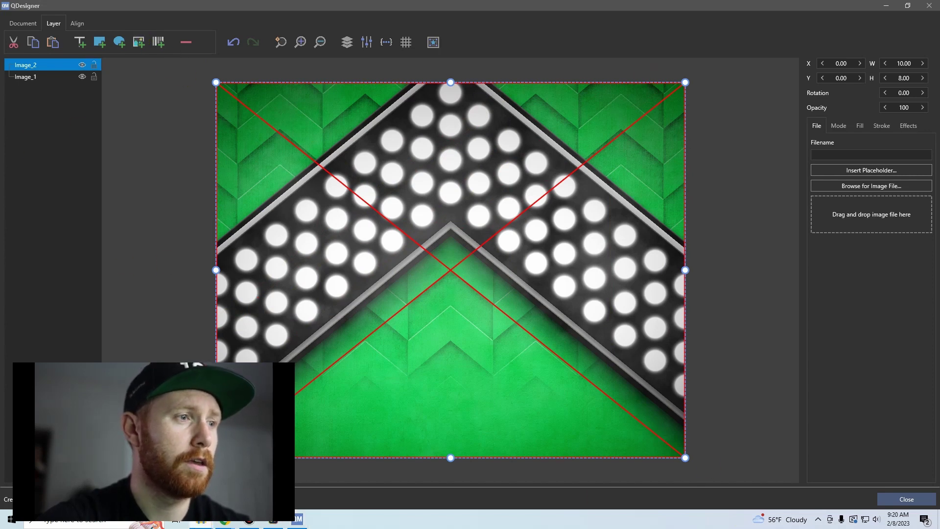
{"action": "key", "text": "alt+Tab"}
{"action": "left_click_drag", "start_coordinate": [139, 150], "coordinate": [838, 216]}
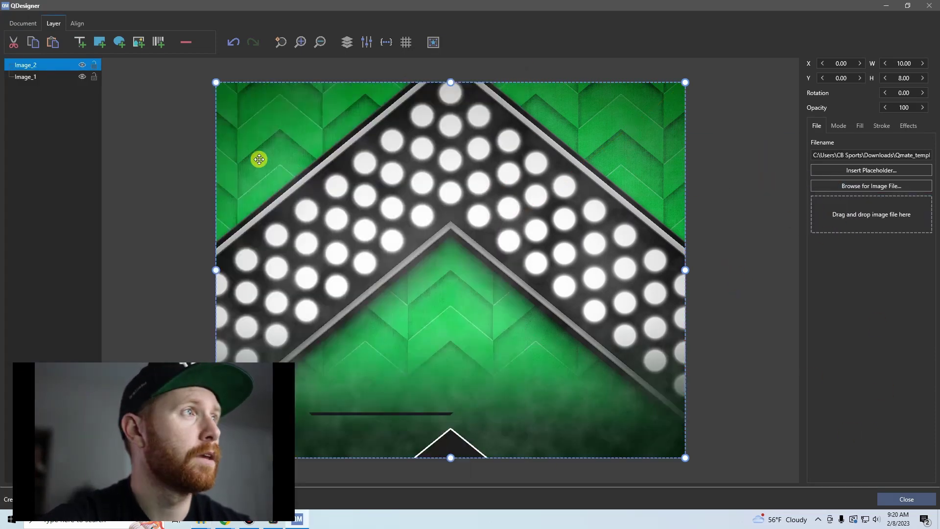
{"action": "left_click", "coordinate": [29, 77]}
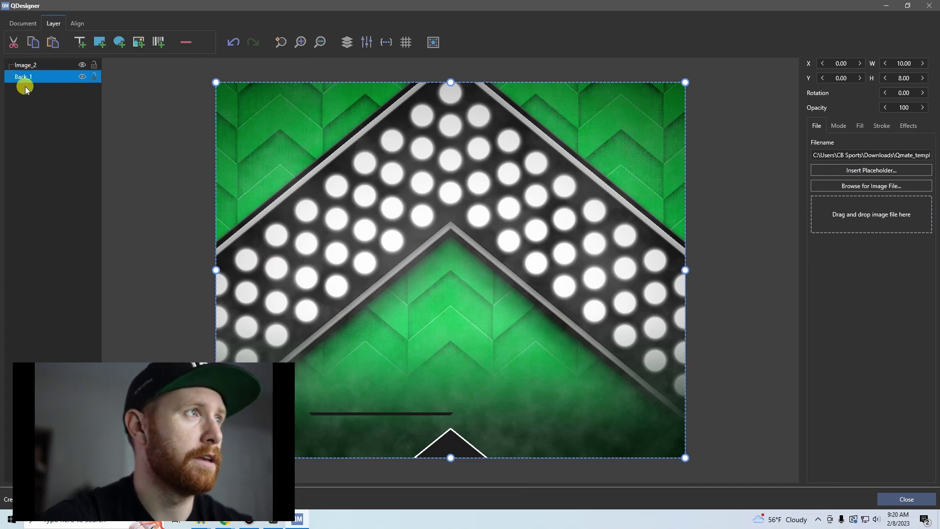
{"action": "left_click", "coordinate": [29, 67]}
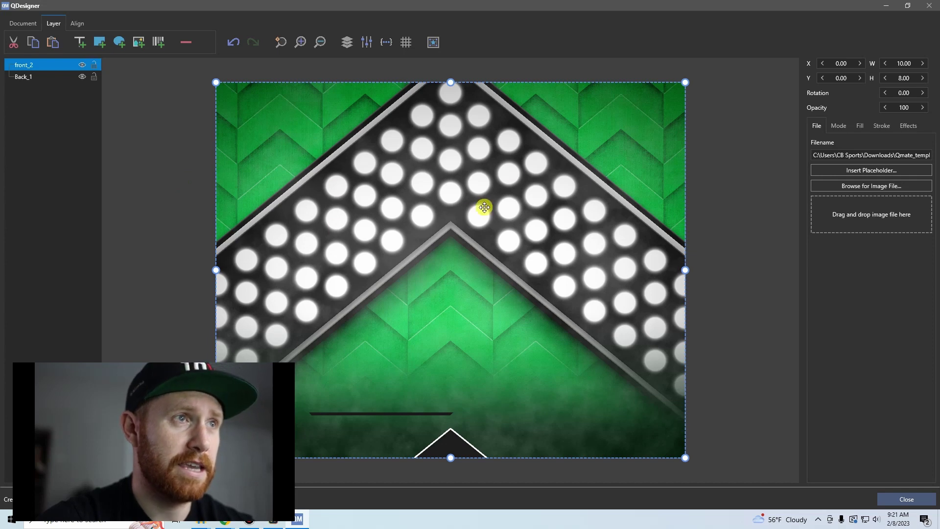
- Place the bedfordk1 team photo in a 5.78 × 4.61 upper-left image layer named Team_1
{"action": "left_click", "coordinate": [139, 43]}
{"action": "left_click_drag", "start_coordinate": [462, 267], "coordinate": [317, 171]}
{"action": "left_click_drag", "start_coordinate": [360, 215], "coordinate": [498, 300]}
{"action": "left_click", "coordinate": [208, 521]}
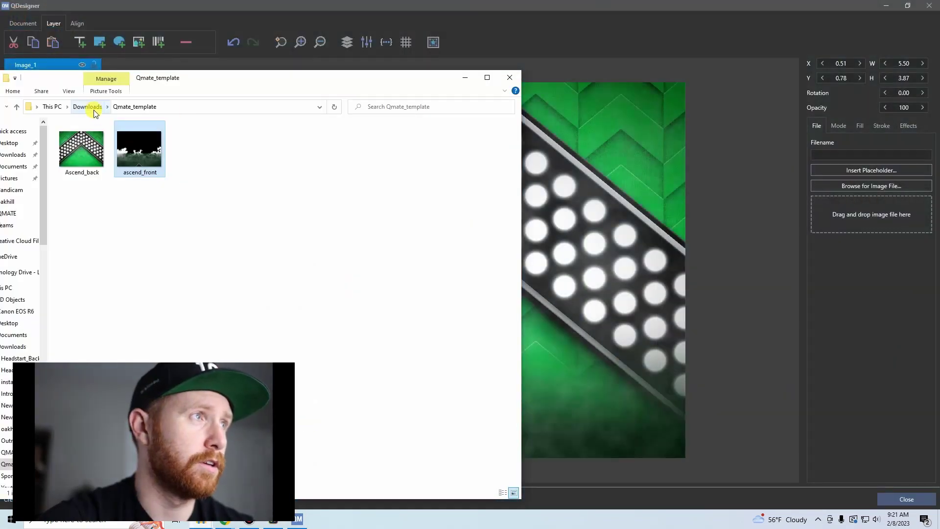
{"action": "left_click", "coordinate": [89, 106]}
{"action": "left_click_drag", "start_coordinate": [139, 162], "coordinate": [875, 218]}
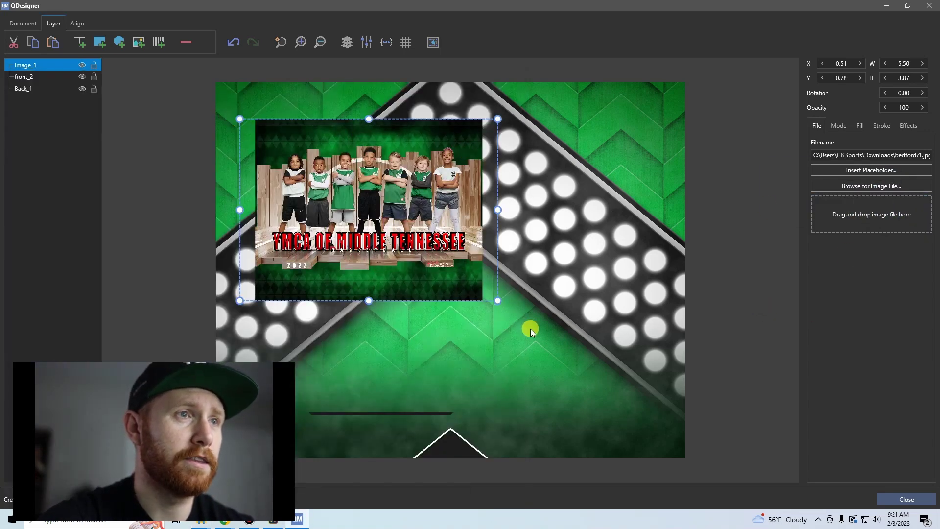
{"action": "left_click_drag", "start_coordinate": [497, 300], "coordinate": [511, 334]}
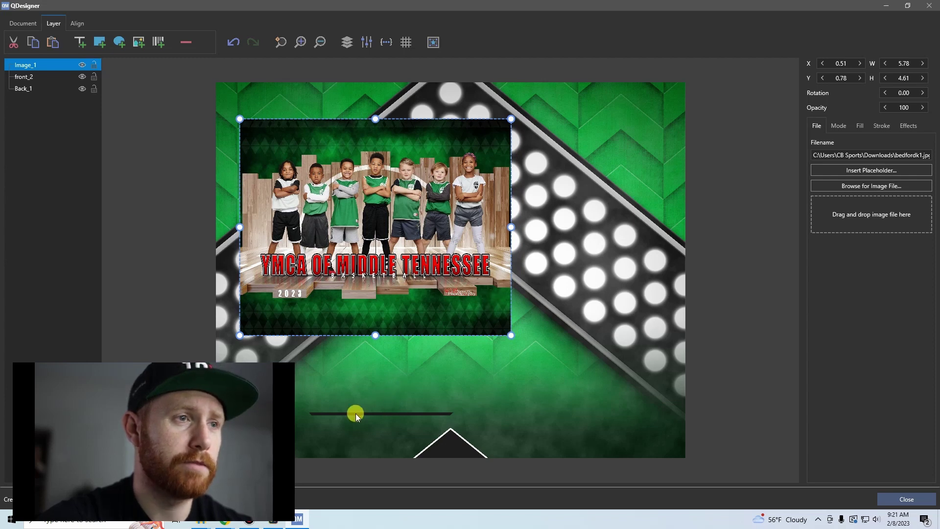
{"action": "left_click_drag", "start_coordinate": [458, 248], "coordinate": [452, 249]}
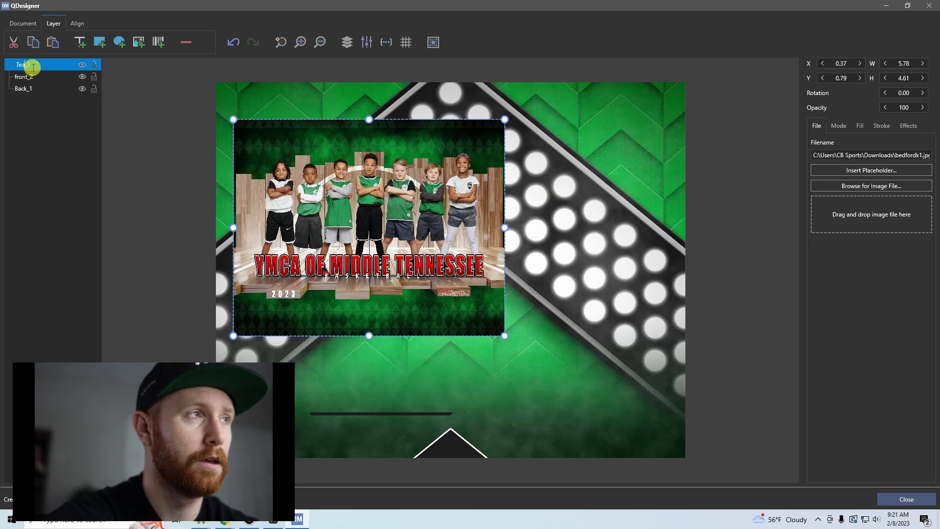
{"action": "key", "text": "Return"}
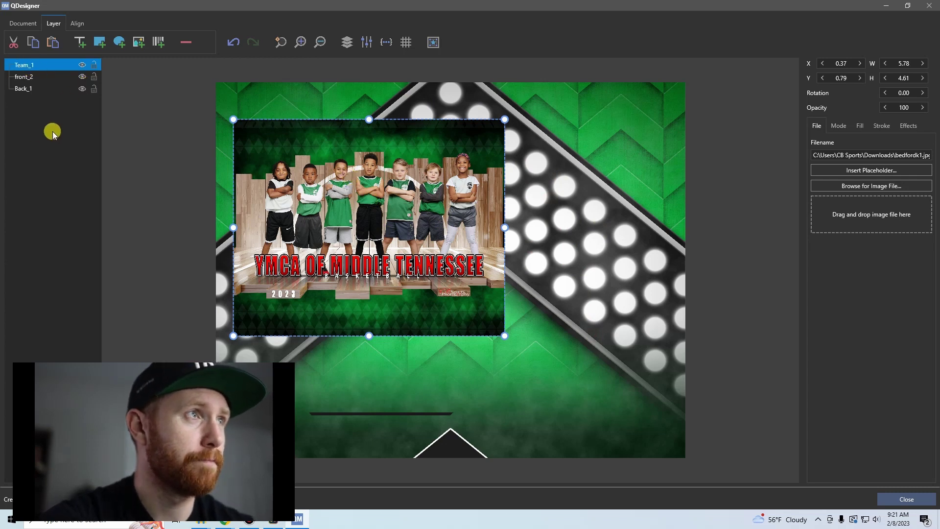
- Add an image layer with the CAM10282 player photo and move it to the lower right
{"action": "left_click", "coordinate": [140, 44]}
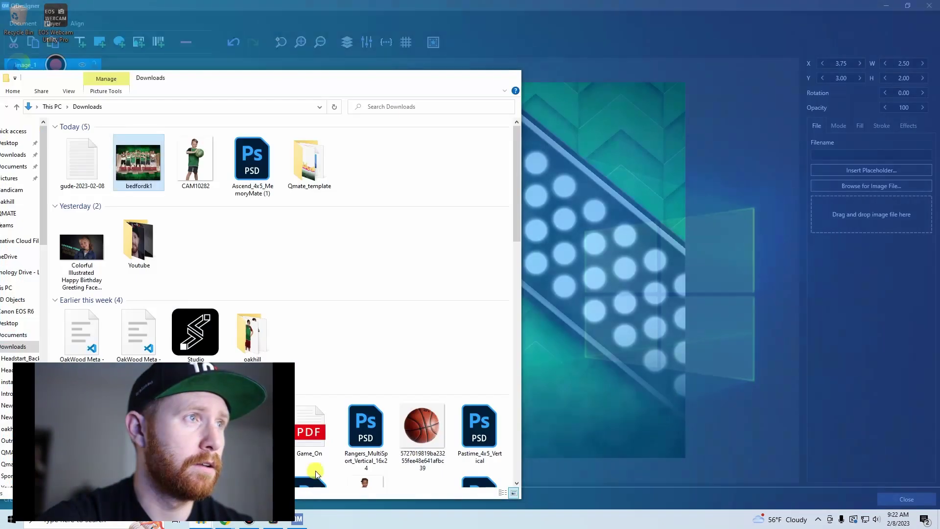
{"action": "left_click_drag", "start_coordinate": [201, 160], "coordinate": [861, 214]}
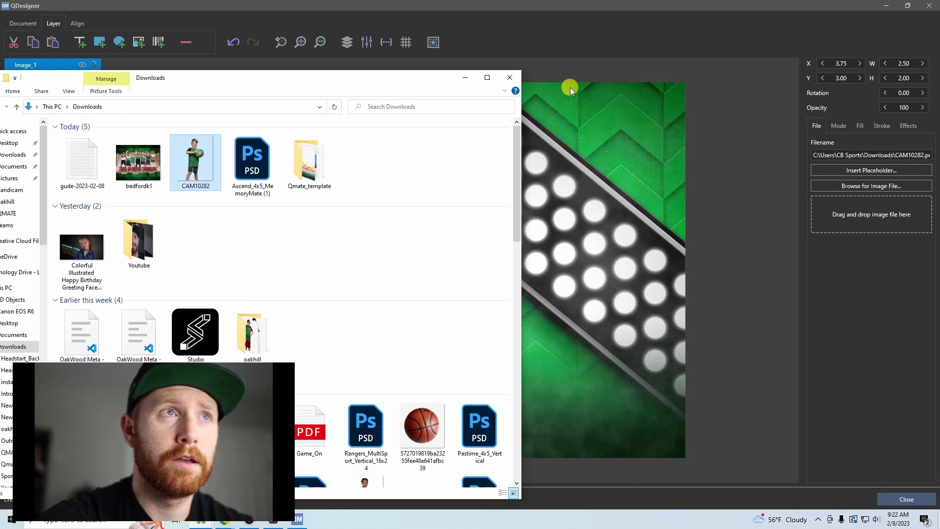
{"action": "left_click", "coordinate": [518, 40]}
{"action": "left_click_drag", "start_coordinate": [473, 281], "coordinate": [593, 341]}
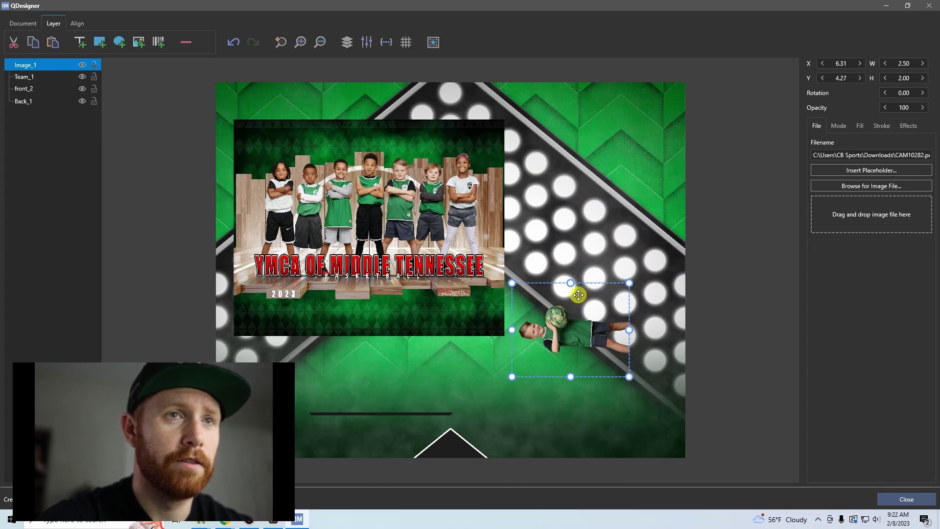
- Set the player photo's autorotation to None so it stands upright
{"action": "left_click", "coordinate": [839, 127]}
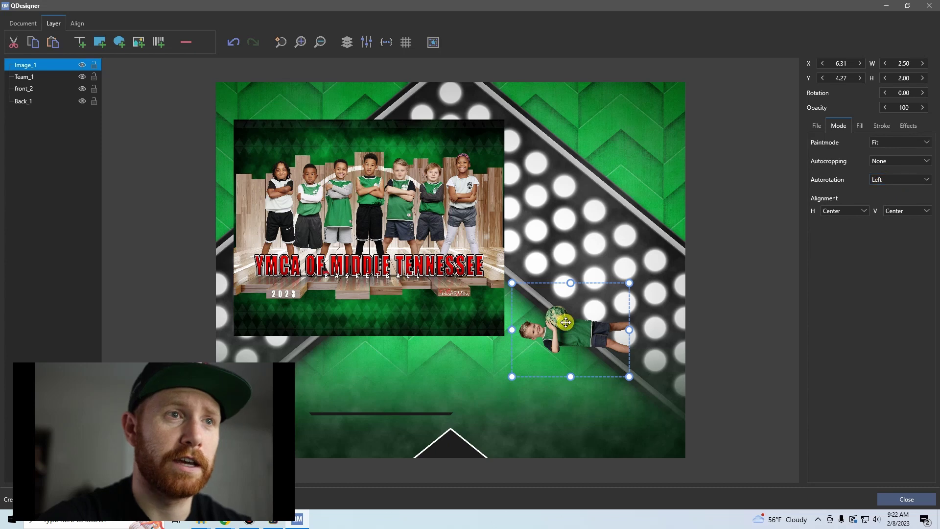
{"action": "left_click", "coordinate": [927, 181]}
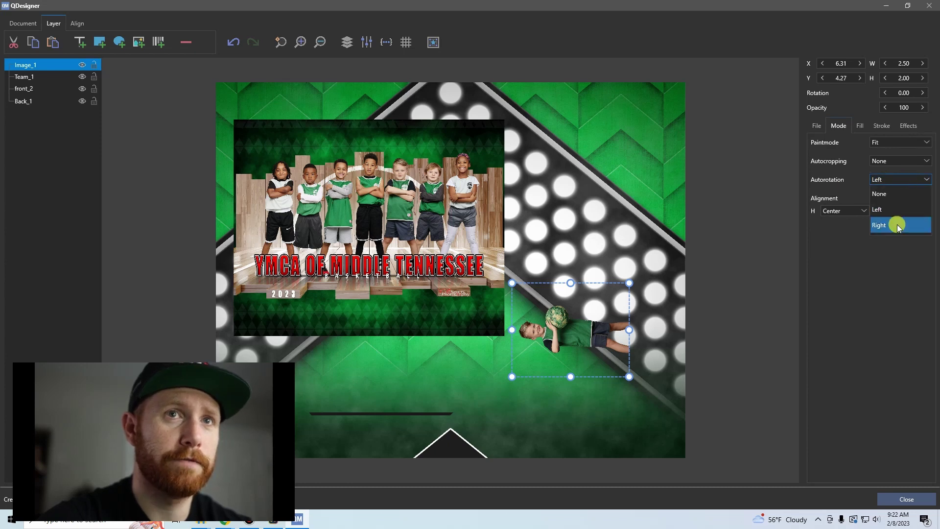
{"action": "left_click", "coordinate": [897, 225]}
{"action": "left_click", "coordinate": [899, 180]}
{"action": "left_click", "coordinate": [893, 191]}
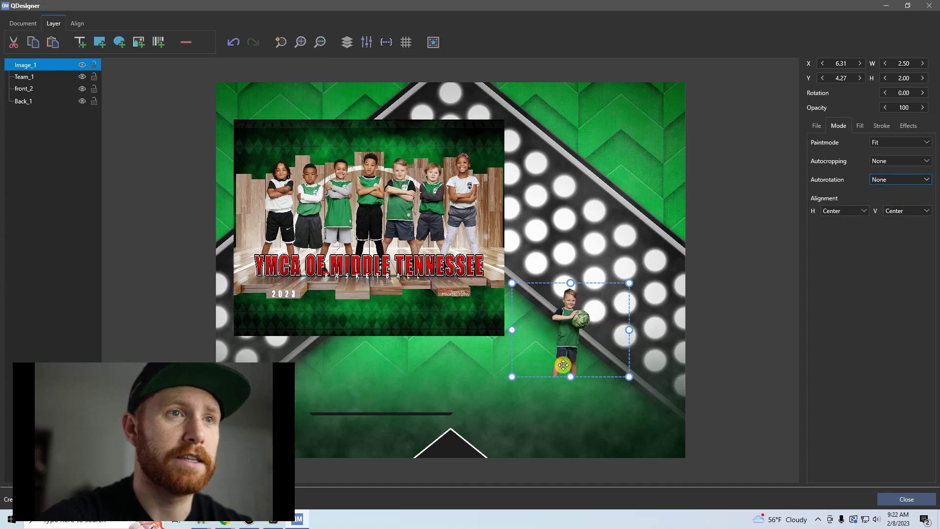
- Resize the player photo frame to 7.03 × 8.06 at X 4.42, filling the page's right side
{"action": "left_click_drag", "start_coordinate": [568, 378], "coordinate": [562, 462]}
{"action": "left_click_drag", "start_coordinate": [572, 285], "coordinate": [586, 109]}
{"action": "left_click_drag", "start_coordinate": [627, 283], "coordinate": [743, 306]}
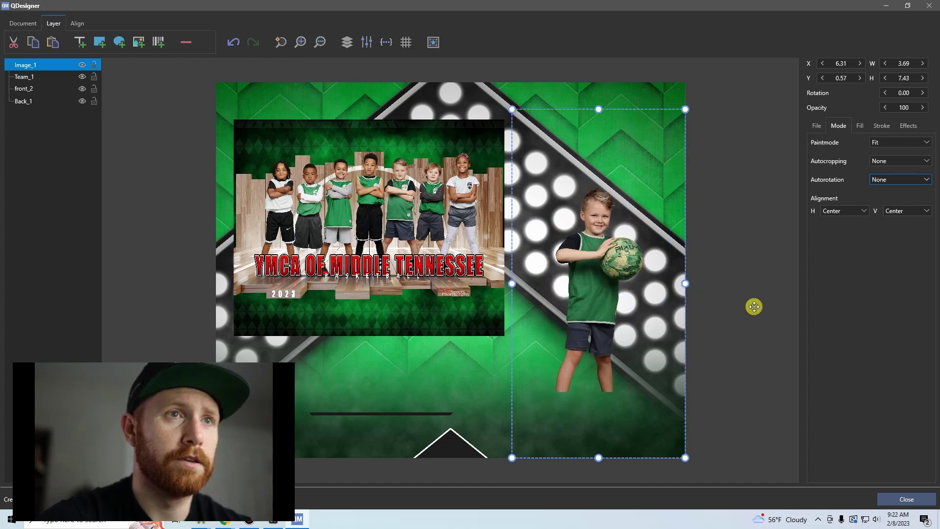
{"action": "left_click_drag", "start_coordinate": [519, 285], "coordinate": [404, 375]}
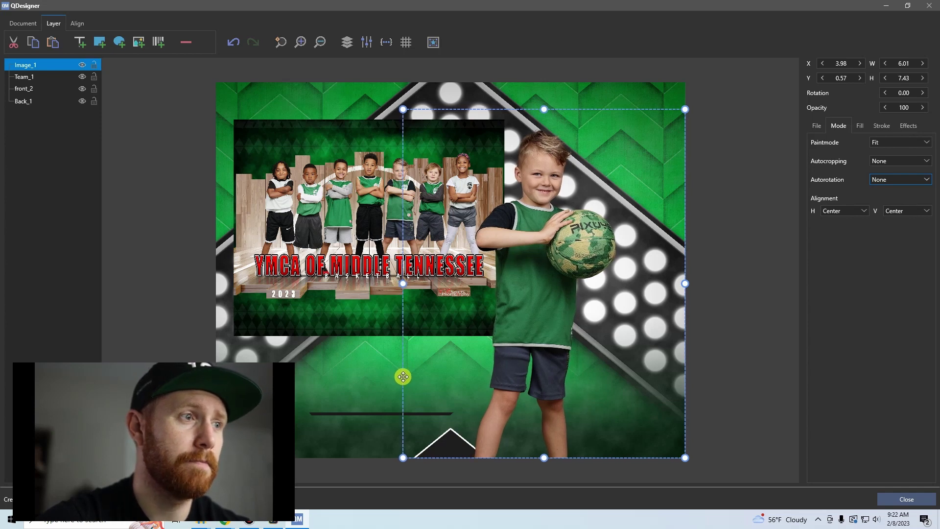
{"action": "left_click", "coordinate": [431, 49]}
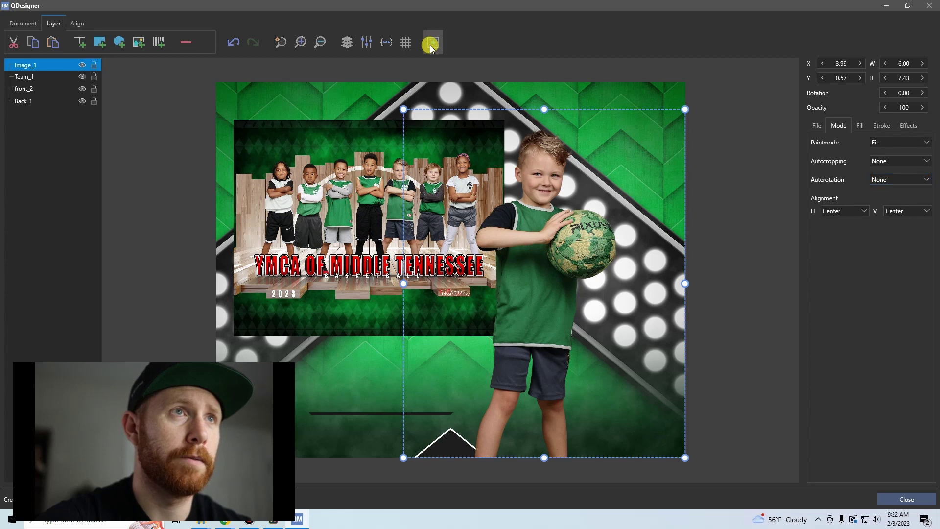
{"action": "left_click_drag", "start_coordinate": [560, 260], "coordinate": [627, 264]}
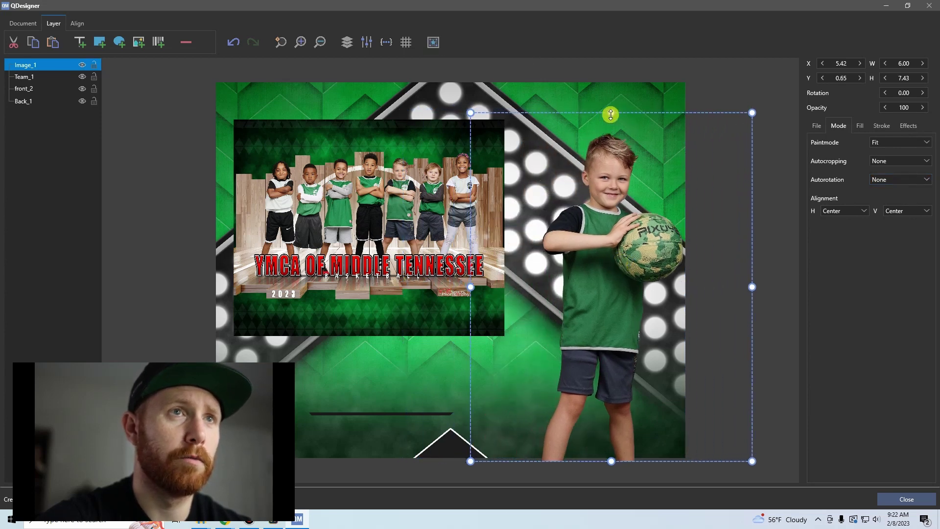
{"action": "left_click_drag", "start_coordinate": [612, 113], "coordinate": [611, 87]}
{"action": "left_click_drag", "start_coordinate": [471, 87], "coordinate": [404, 69]}
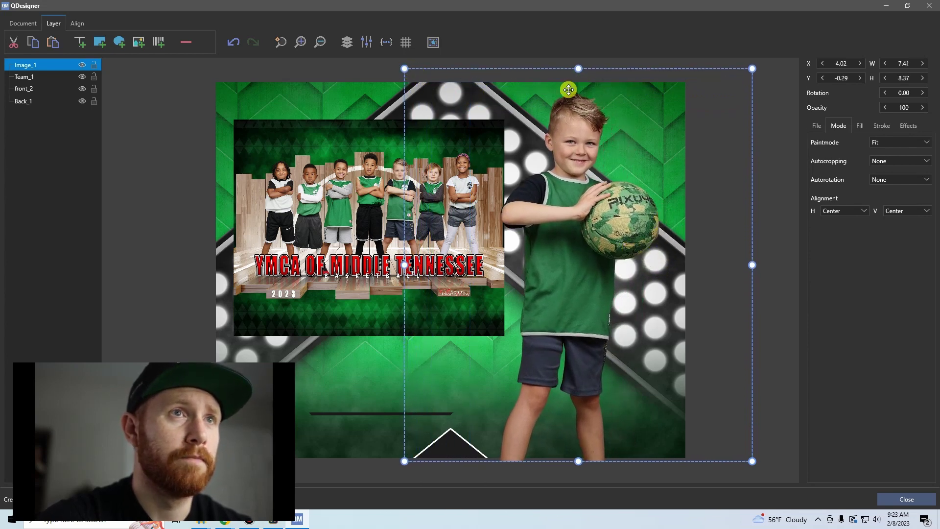
{"action": "left_click_drag", "start_coordinate": [404, 69], "coordinate": [424, 84]}
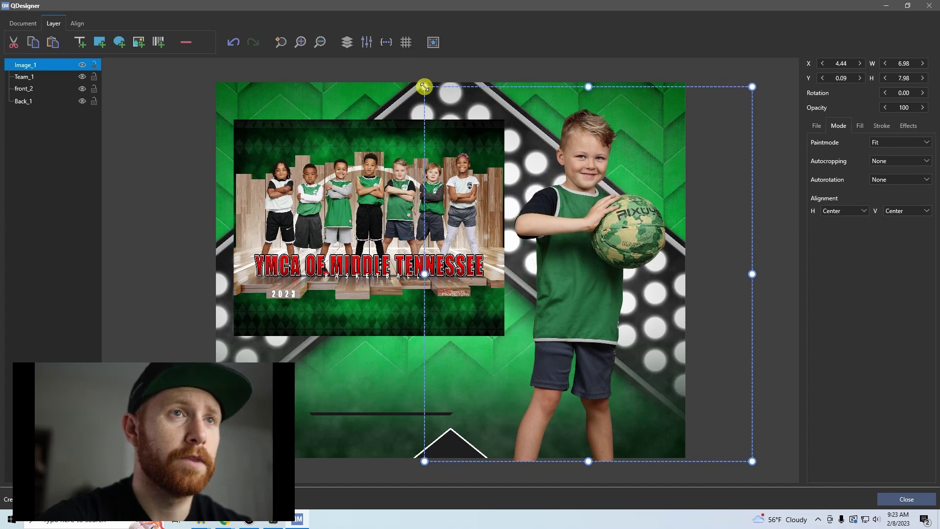
{"action": "left_click_drag", "start_coordinate": [750, 274], "coordinate": [753, 272]}
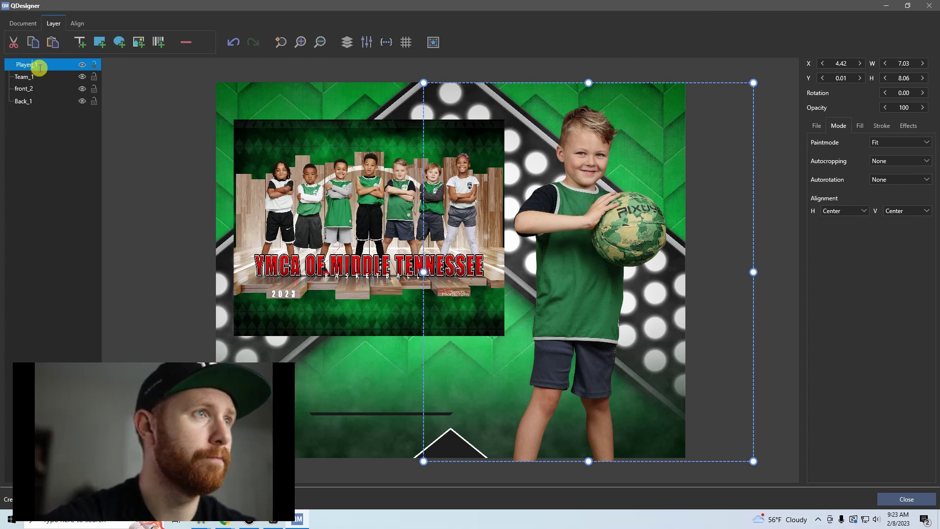
- Add a new text box and size it to sit below the team photo
{"action": "left_click", "coordinate": [363, 229]}
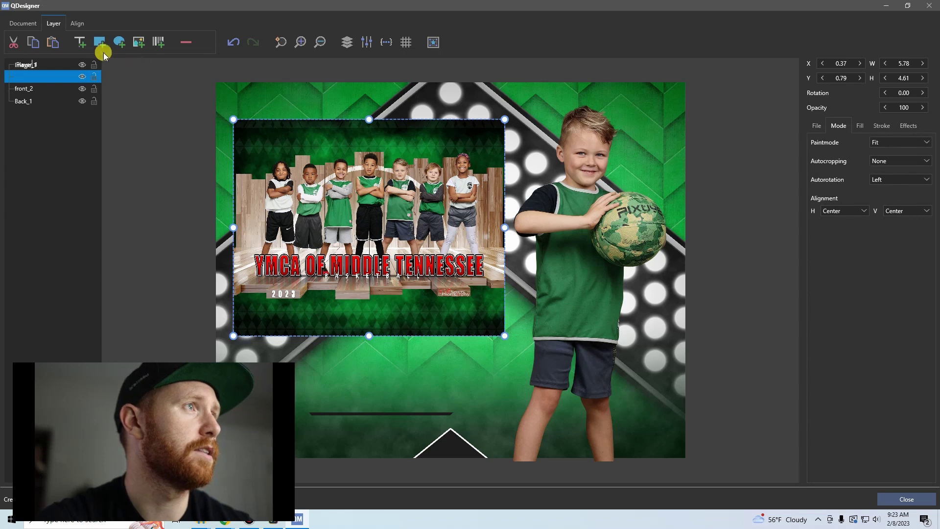
{"action": "left_click", "coordinate": [78, 46]}
{"action": "left_click_drag", "start_coordinate": [453, 283], "coordinate": [371, 377]}
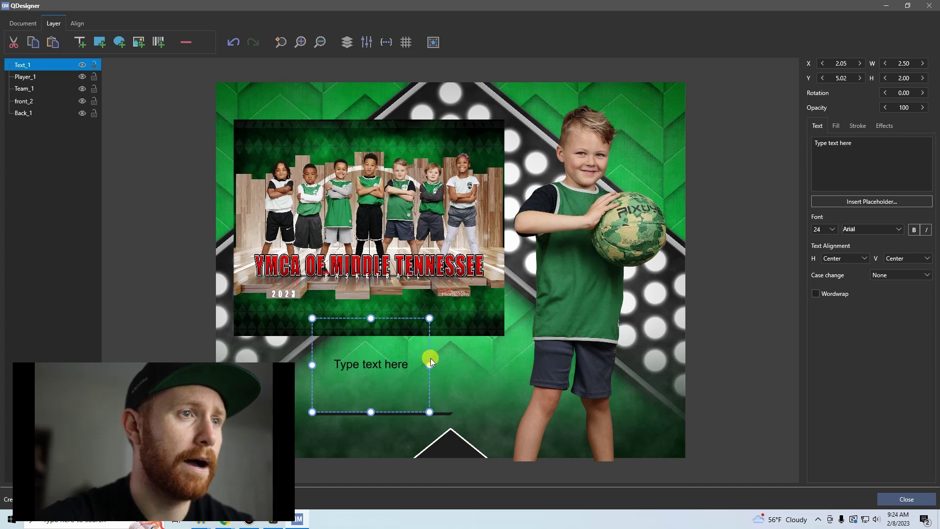
{"action": "left_click_drag", "start_coordinate": [426, 366], "coordinate": [474, 380]}
{"action": "left_click_drag", "start_coordinate": [313, 366], "coordinate": [289, 366]}
{"action": "left_click_drag", "start_coordinate": [380, 321], "coordinate": [382, 374]}
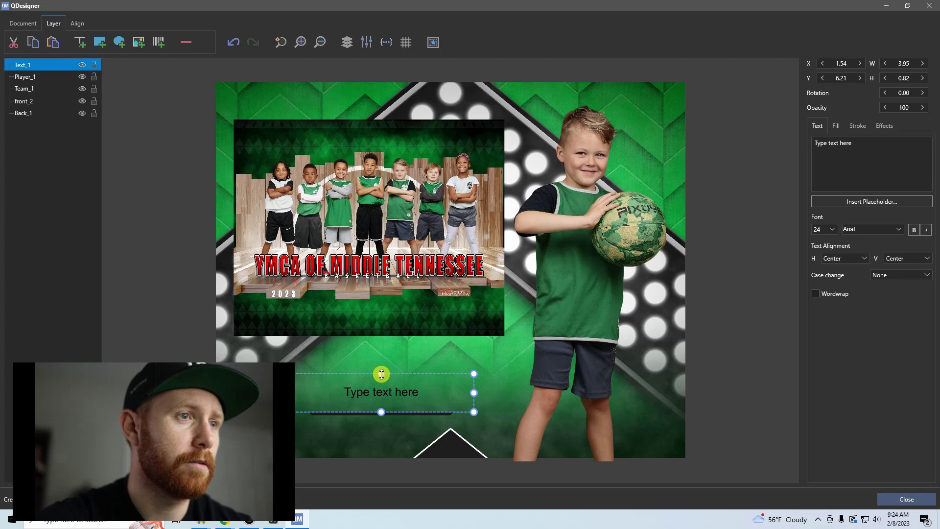
- Set the font to Aviano Future Black and replace the placeholder text with Johnson
{"action": "left_click", "coordinate": [891, 232]}
{"action": "scroll", "coordinate": [868, 336], "scroll_direction": "down", "scroll_amount": 5}
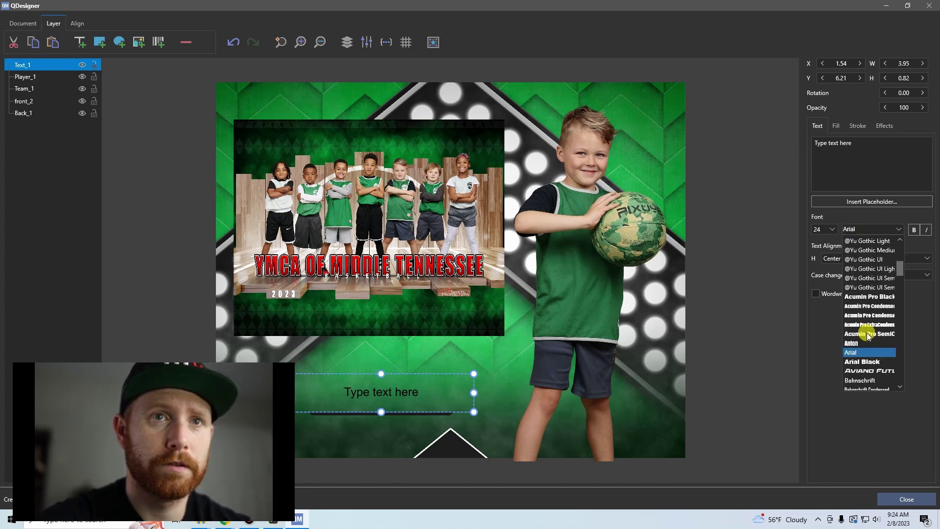
{"action": "scroll", "coordinate": [868, 336], "scroll_direction": "down", "scroll_amount": 1}
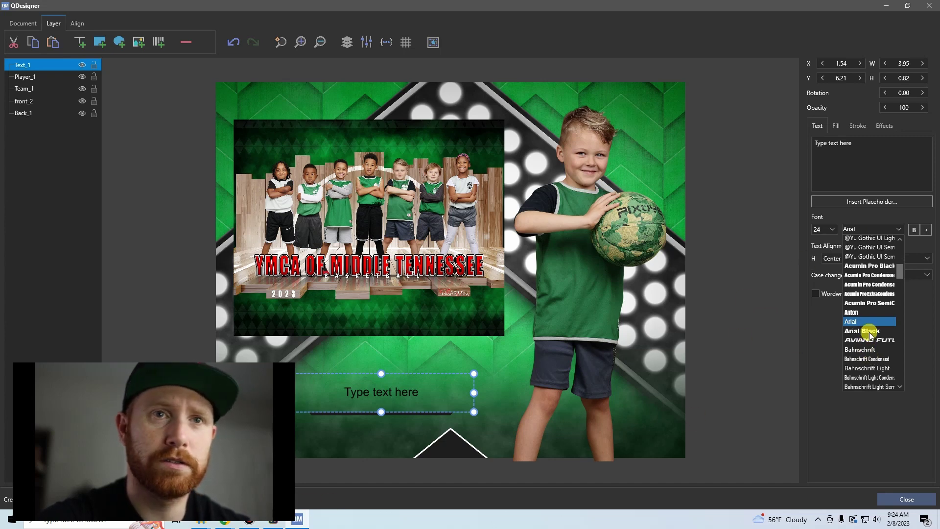
{"action": "scroll", "coordinate": [864, 309], "scroll_direction": "down", "scroll_amount": 1}
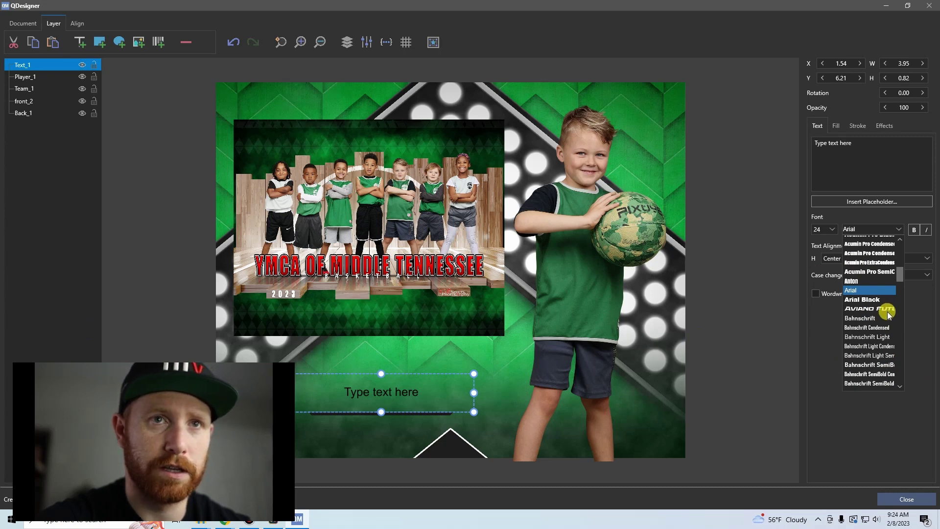
{"action": "scroll", "coordinate": [873, 310], "scroll_direction": "down", "scroll_amount": 1}
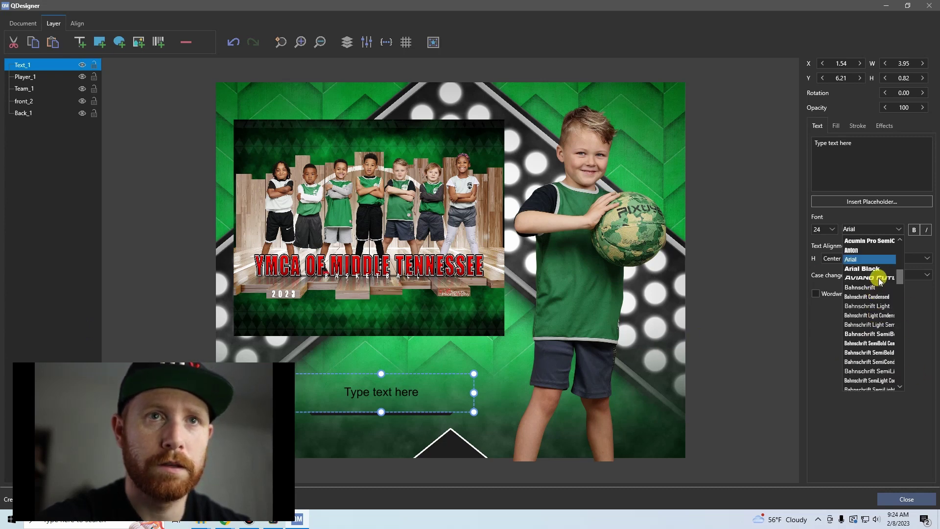
{"action": "left_click", "coordinate": [880, 278]}
{"action": "left_click_drag", "start_coordinate": [856, 144], "coordinate": [767, 142]}
{"action": "key", "text": "BackSpace"}
{"action": "type", "text": "Johnson"}
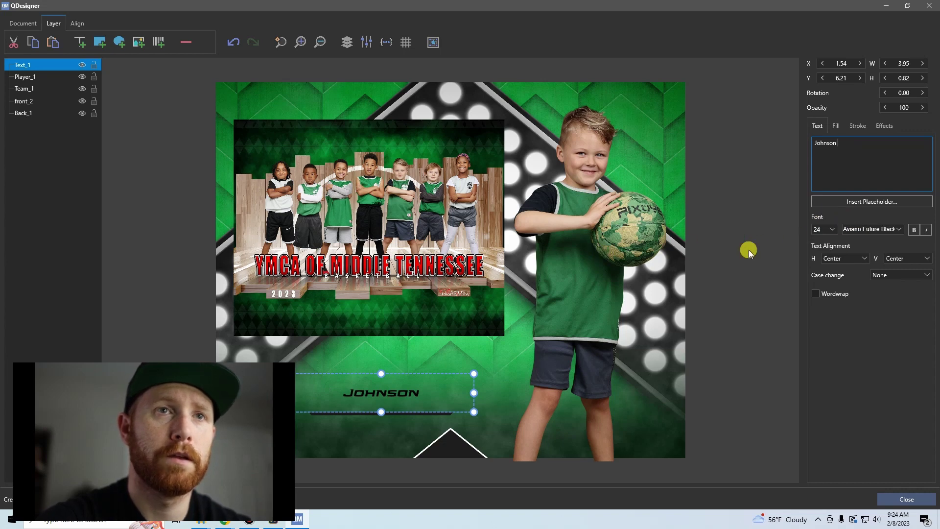
- Set the surname to size 164 and trim the JOHNSON box from the top
{"action": "left_click", "coordinate": [832, 229]}
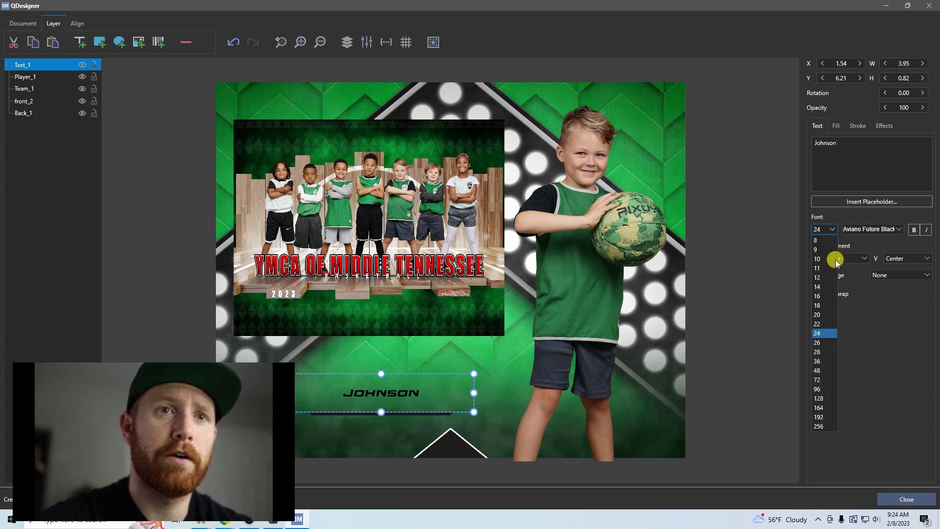
{"action": "left_click", "coordinate": [821, 409]}
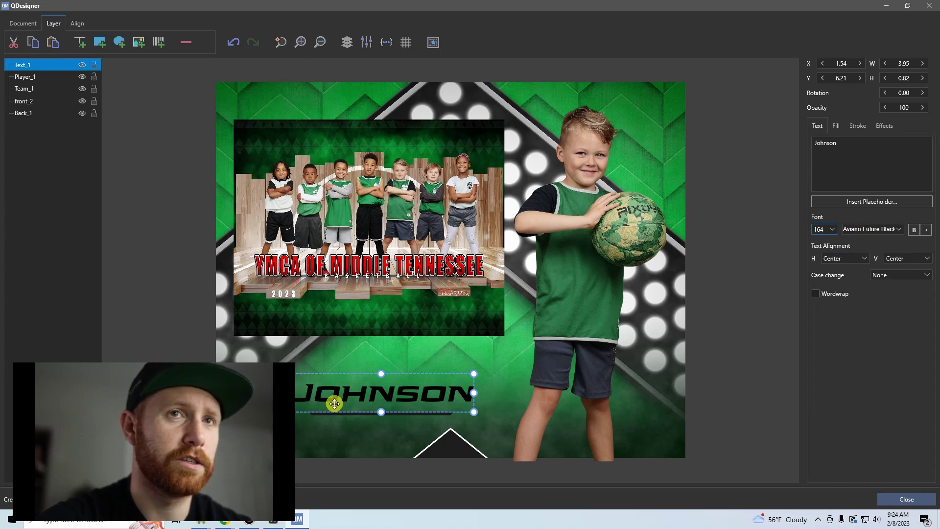
{"action": "left_click_drag", "start_coordinate": [381, 374], "coordinate": [381, 389]}
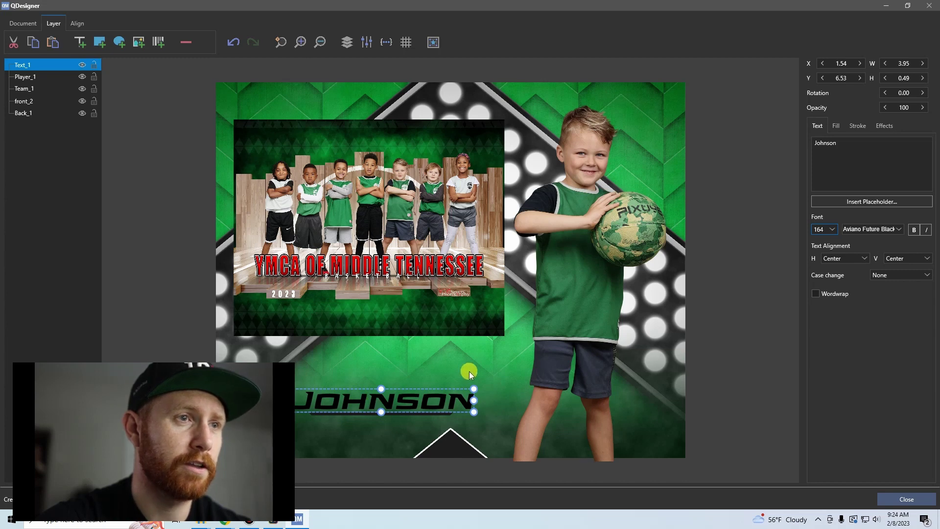
{"action": "left_click", "coordinate": [469, 373]}
{"action": "left_click", "coordinate": [387, 401]}
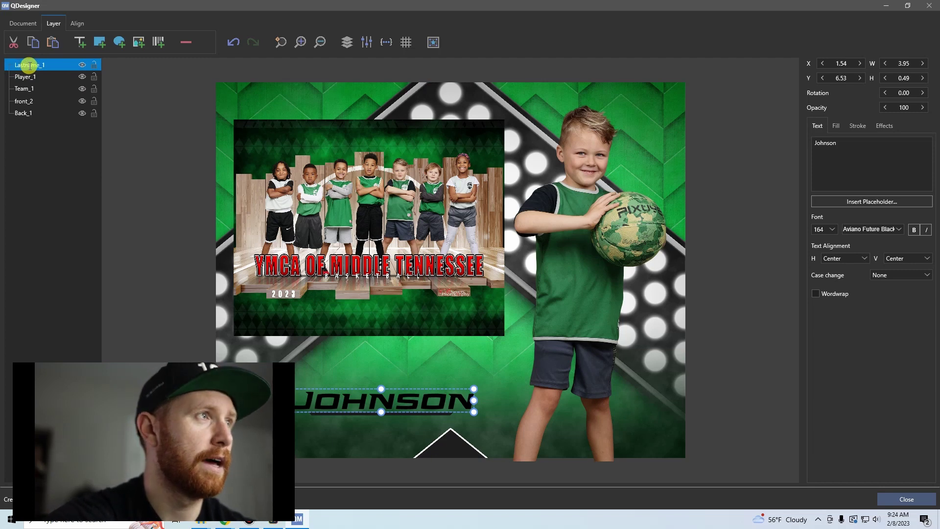
- Add another text box and fit it just above JOHNSON
{"action": "left_click", "coordinate": [80, 43]}
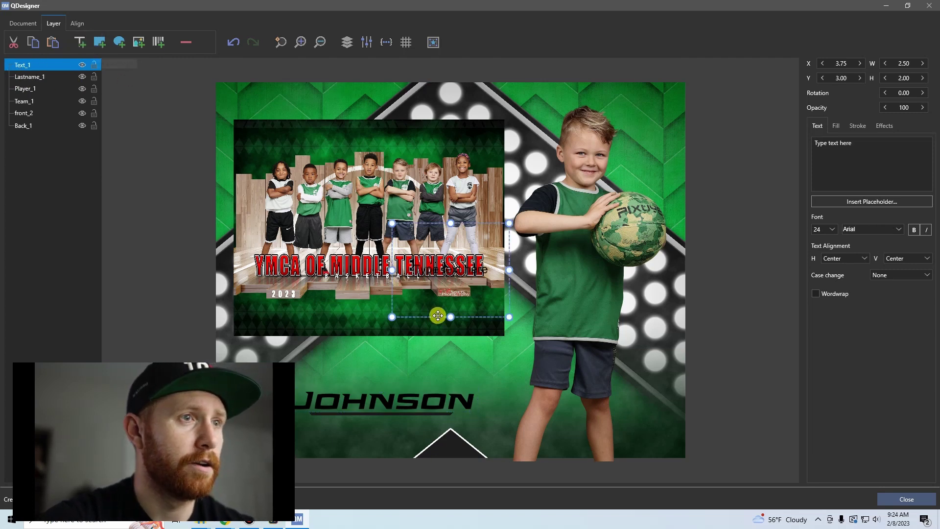
{"action": "left_click_drag", "start_coordinate": [451, 294], "coordinate": [391, 385]}
{"action": "left_click_drag", "start_coordinate": [382, 429], "coordinate": [380, 382]}
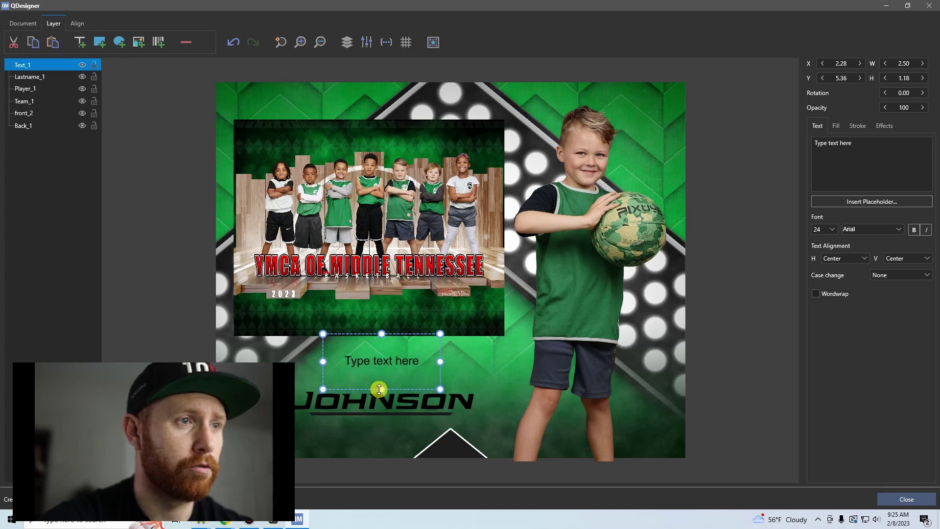
{"action": "left_click_drag", "start_coordinate": [383, 335], "coordinate": [384, 373]}
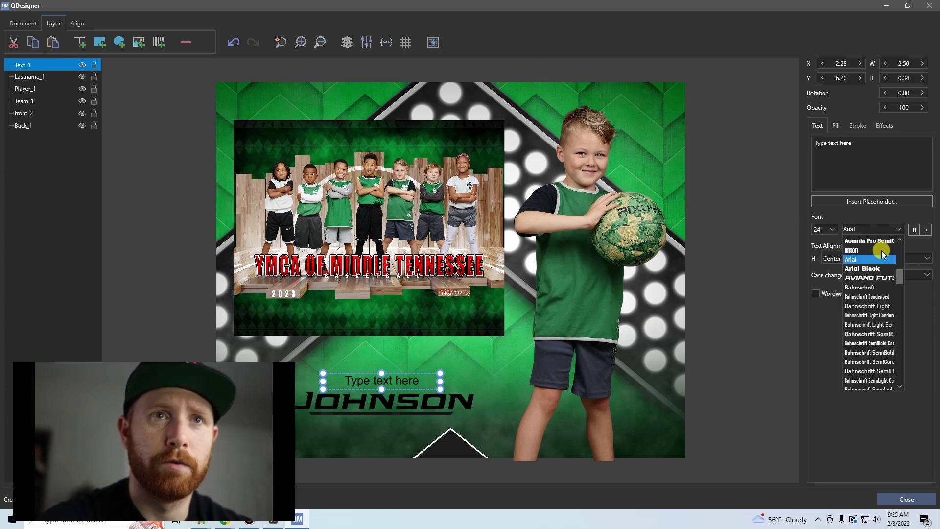
- Set the font to Anton, widen the box, and replace the placeholder with Jacob
{"action": "left_click", "coordinate": [852, 250]}
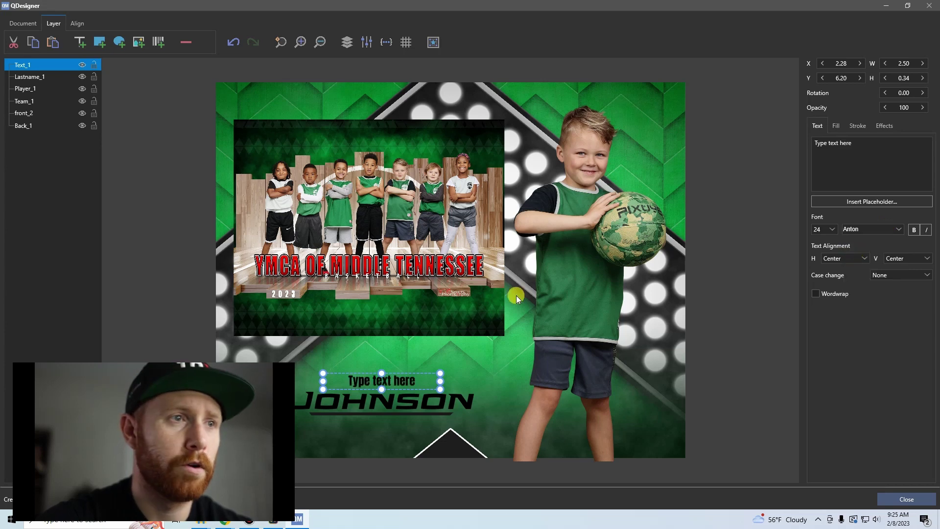
{"action": "triple_click", "coordinate": [867, 146]}
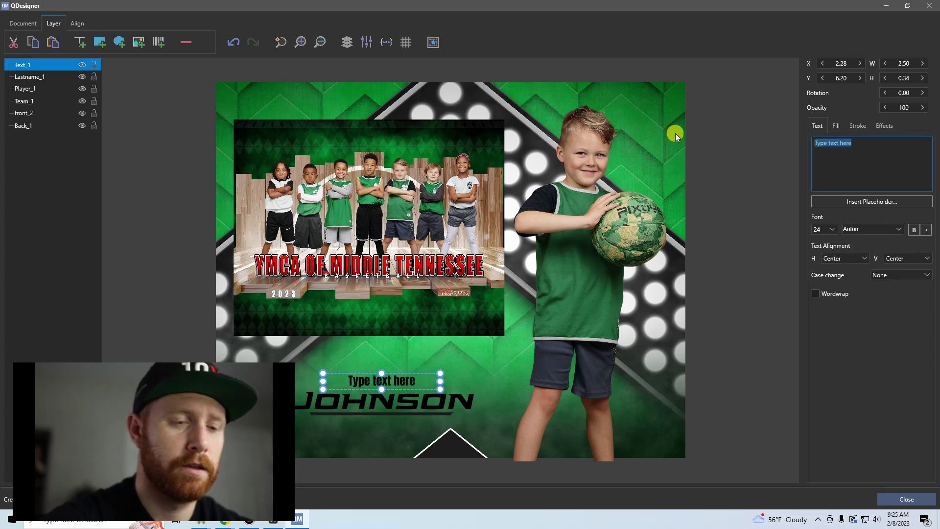
{"action": "left_click_drag", "start_coordinate": [322, 378], "coordinate": [318, 380]}
{"action": "left_click_drag", "start_coordinate": [443, 384], "coordinate": [447, 383]}
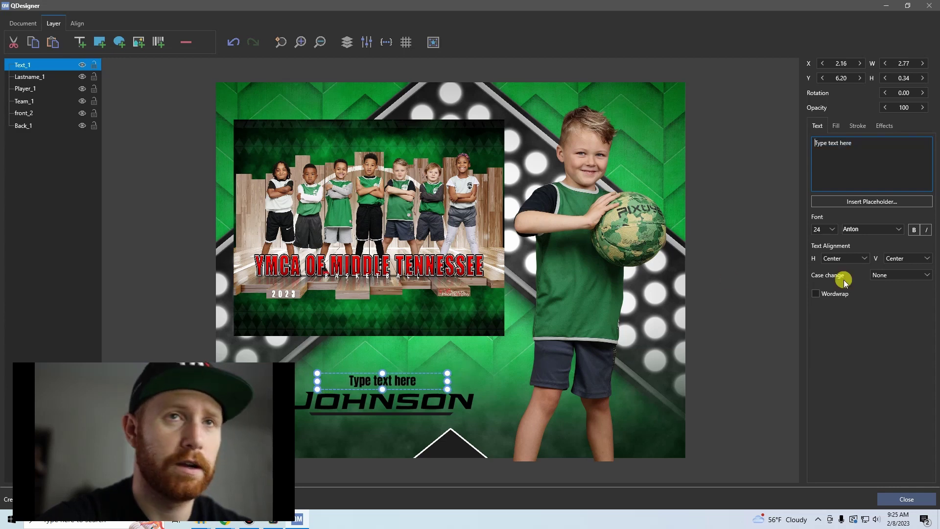
{"action": "triple_click", "coordinate": [866, 154]}
{"action": "type", "text": "Jacob"}
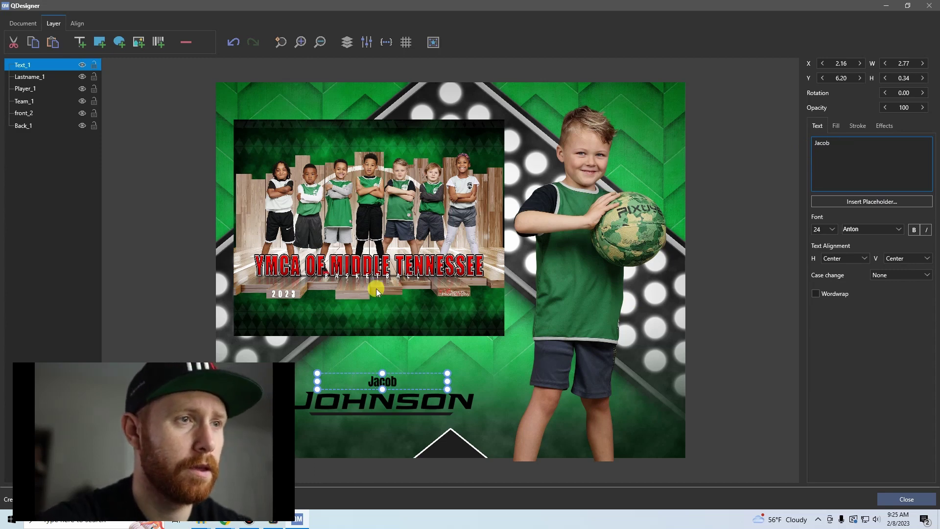
- Make the Jacob box taller and settle its font size at 48
{"action": "left_click_drag", "start_coordinate": [383, 374], "coordinate": [383, 365]}
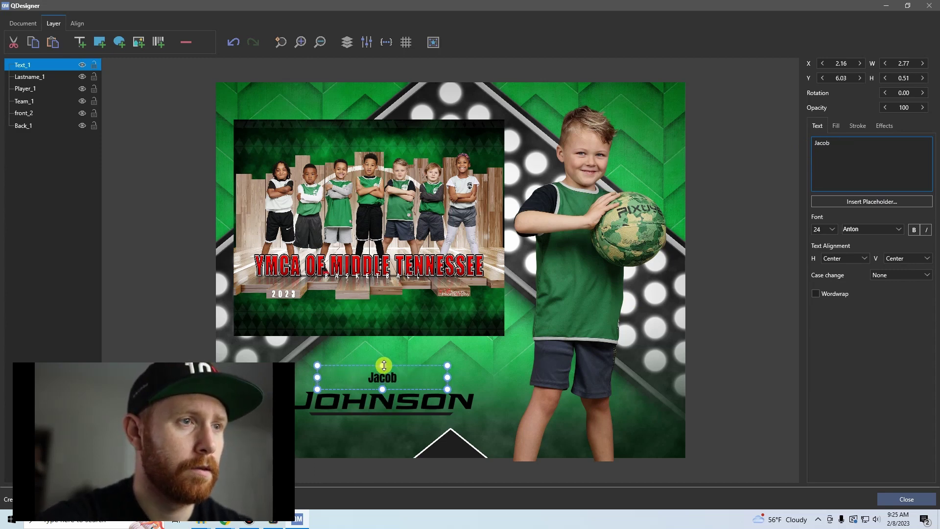
{"action": "left_click", "coordinate": [833, 228]}
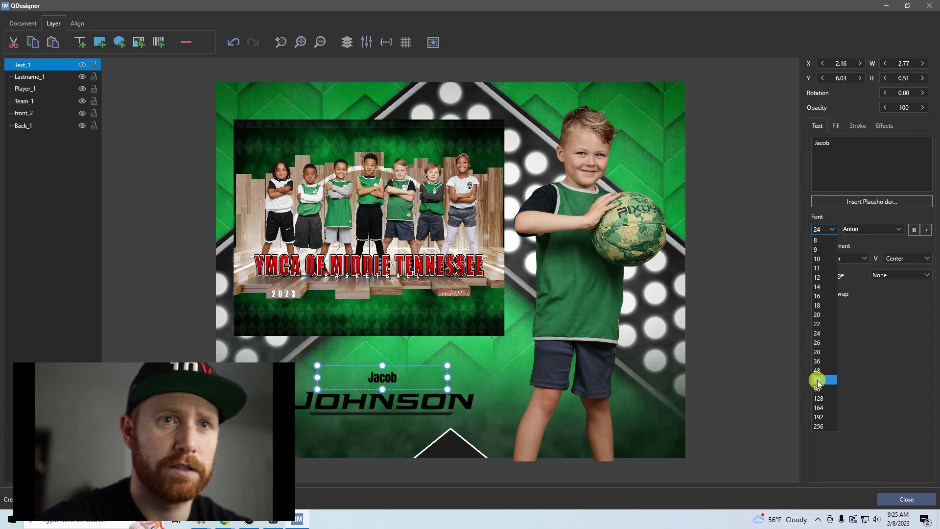
{"action": "left_click", "coordinate": [817, 380]}
{"action": "left_click", "coordinate": [833, 229]}
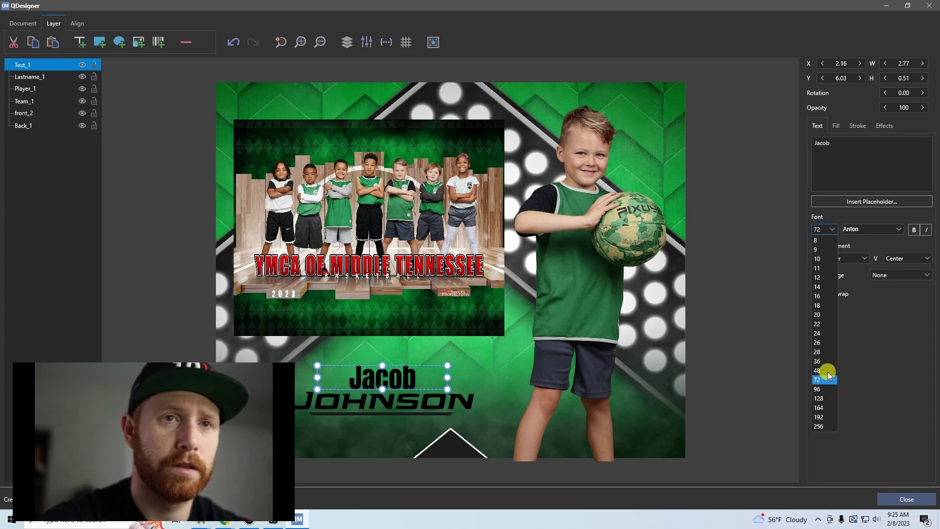
{"action": "left_click", "coordinate": [827, 338]}
{"action": "left_click", "coordinate": [833, 229]}
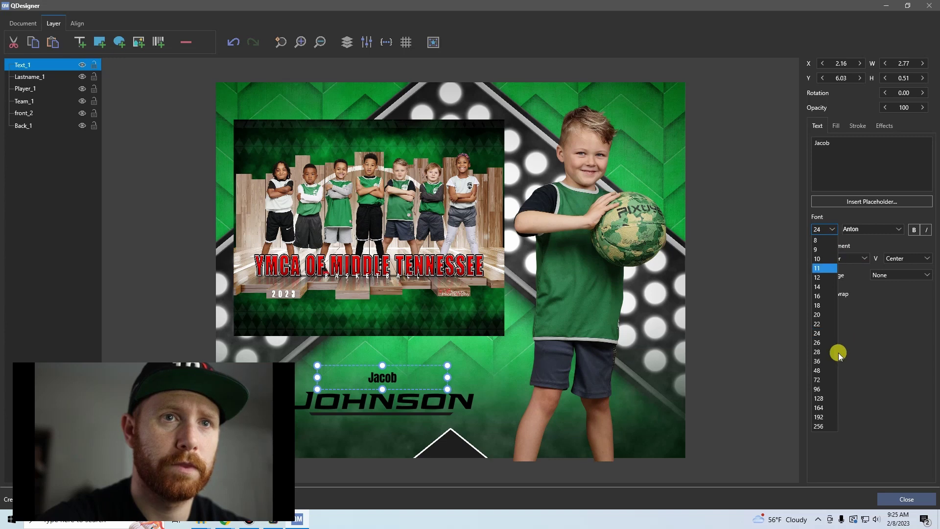
{"action": "left_click", "coordinate": [828, 370]}
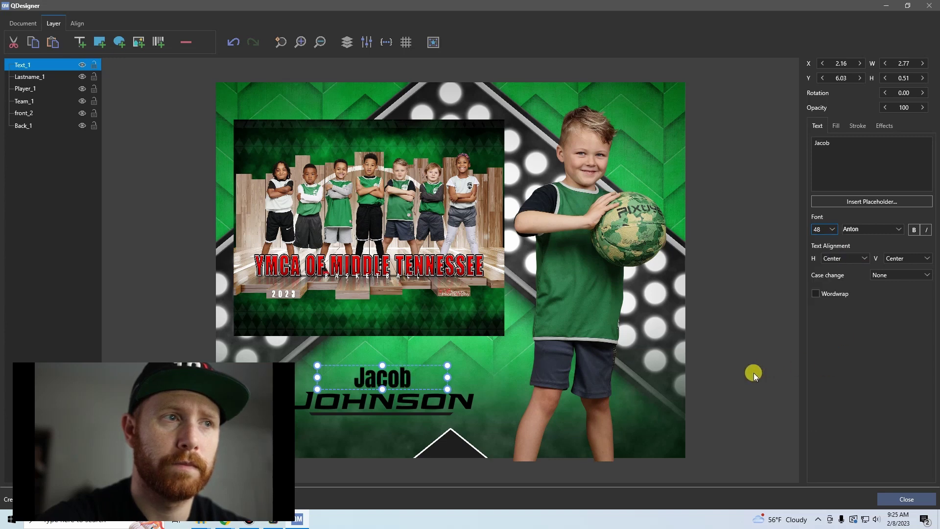
{"action": "left_click", "coordinate": [731, 375]}
{"action": "left_click", "coordinate": [378, 378]}
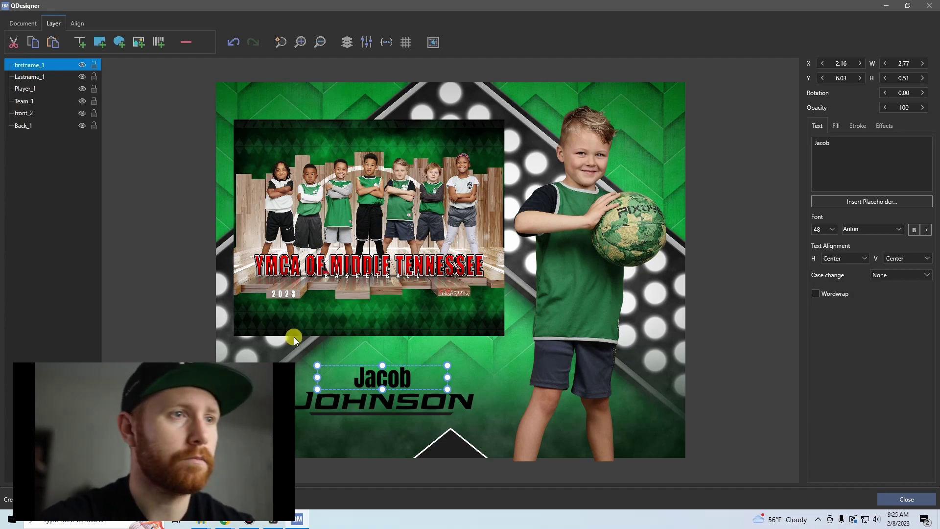
- Change the Jacob text fill colour to white
{"action": "left_click", "coordinate": [835, 126]}
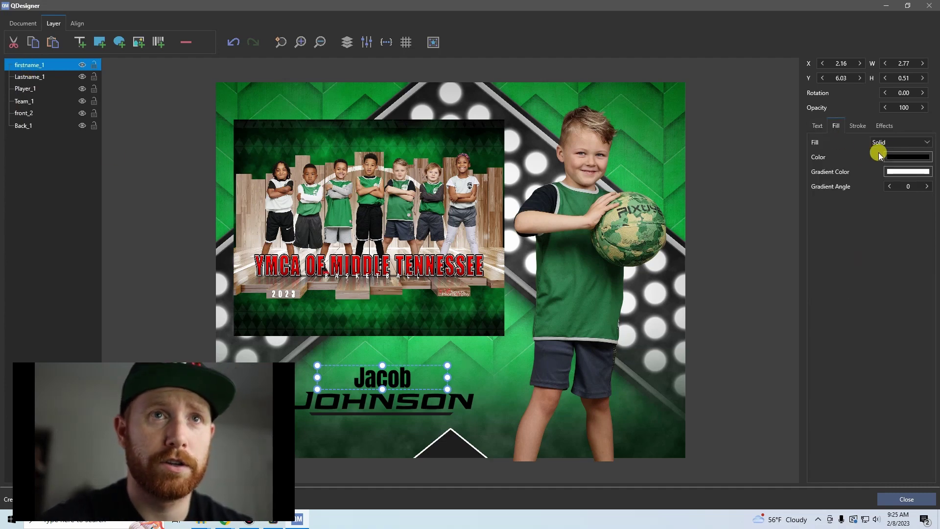
{"action": "left_click", "coordinate": [912, 157]}
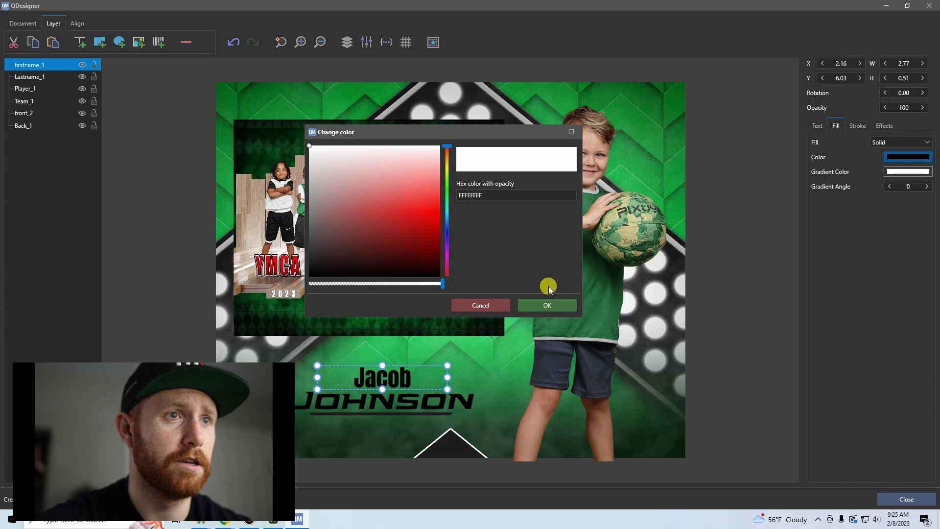
{"action": "left_click", "coordinate": [537, 304]}
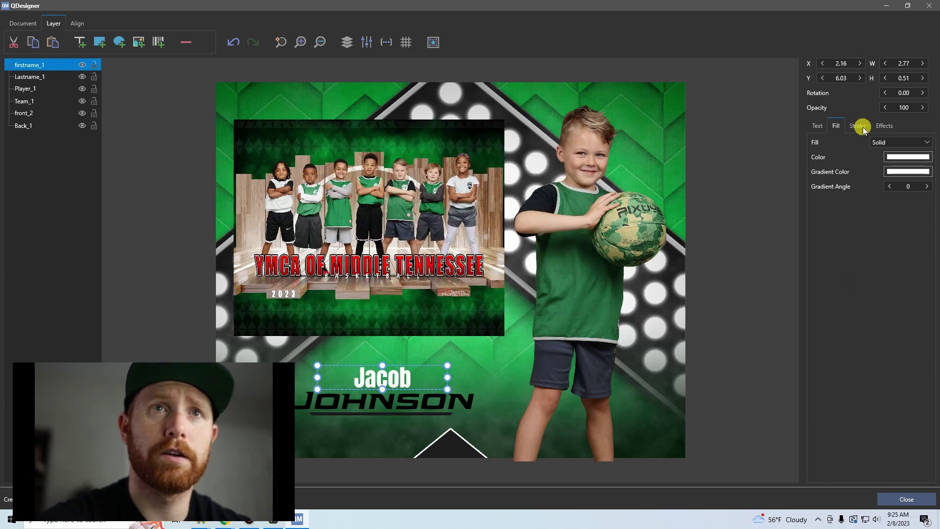
- Enable a drop shadow on Jacob: distance 6, opacity 100, softness 1, direction 45
{"action": "left_click", "coordinate": [862, 127]}
{"action": "left_click", "coordinate": [885, 125]}
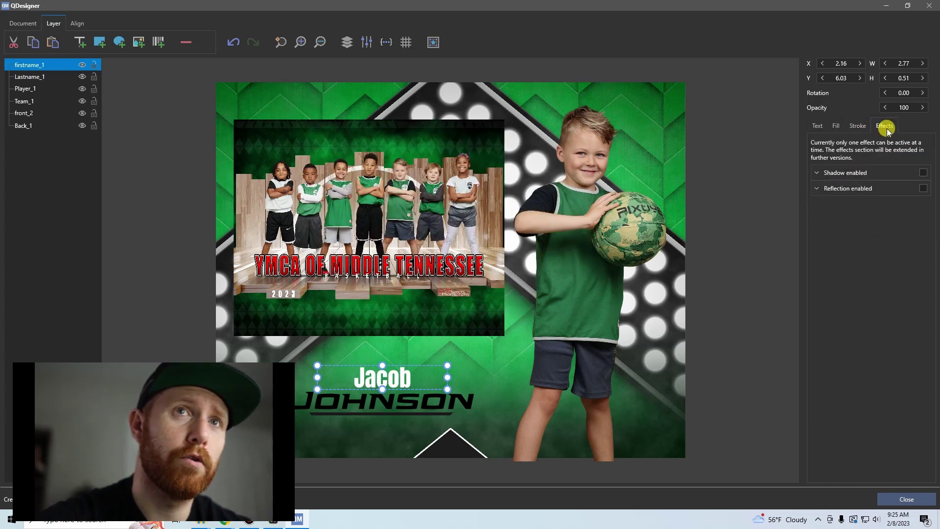
{"action": "left_click", "coordinate": [925, 173]}
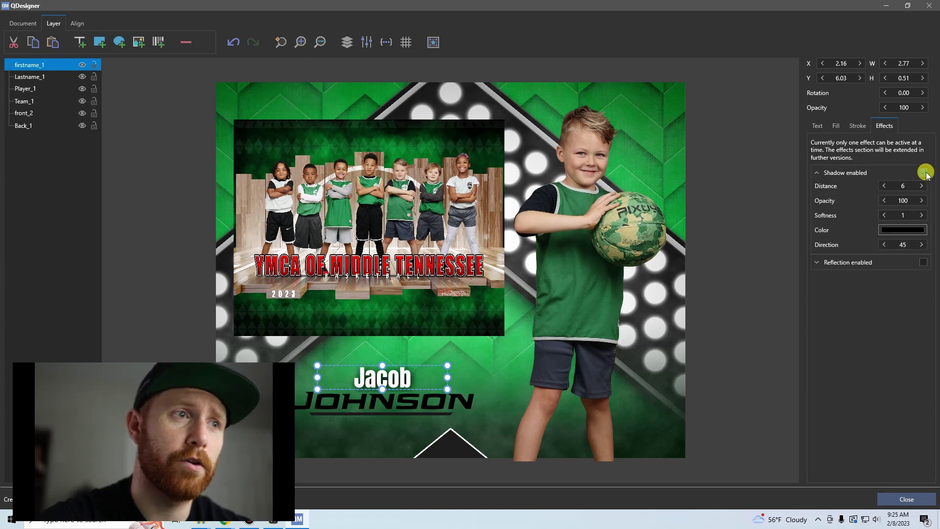
{"action": "left_click", "coordinate": [395, 433]}
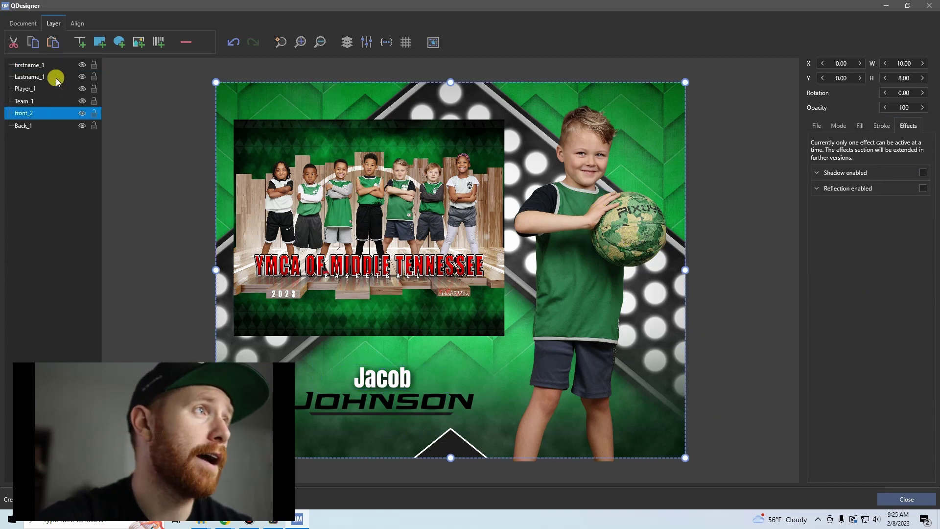
- Try a shadow on the Player_1 photo, then leave it without one
{"action": "left_click", "coordinate": [28, 88]}
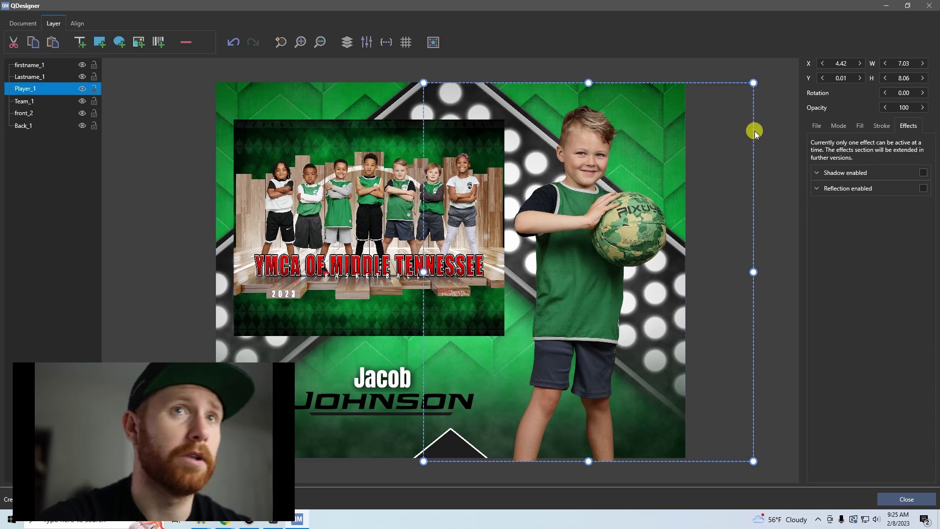
{"action": "left_click", "coordinate": [924, 173]}
{"action": "left_click", "coordinate": [924, 173]}
{"action": "left_click", "coordinate": [924, 175]}
{"action": "left_click", "coordinate": [923, 175]}
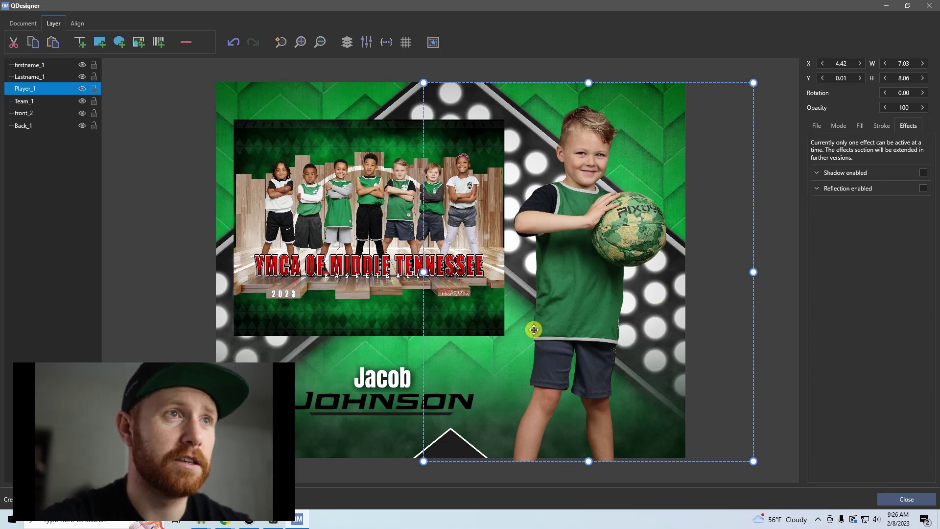
- Nudge the team photo slightly lower, reposition the player photo, and show the alignment tools
{"action": "left_click", "coordinate": [323, 268]}
{"action": "mouse_move", "coordinate": [347, 245]}
{"action": "left_mouse_down"}
{"action": "mouse_move", "coordinate": [341, 269]}
{"action": "mouse_move", "coordinate": [348, 248]}
{"action": "left_mouse_up"}
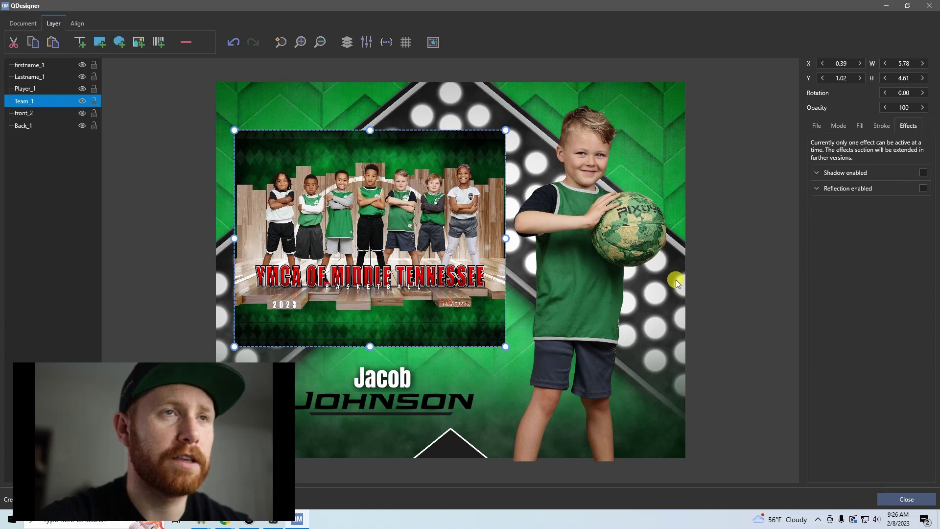
{"action": "left_click", "coordinate": [606, 252]}
{"action": "mouse_move", "coordinate": [607, 252]}
{"action": "left_mouse_down"}
{"action": "mouse_move", "coordinate": [569, 246]}
{"action": "mouse_move", "coordinate": [592, 247]}
{"action": "left_mouse_up"}
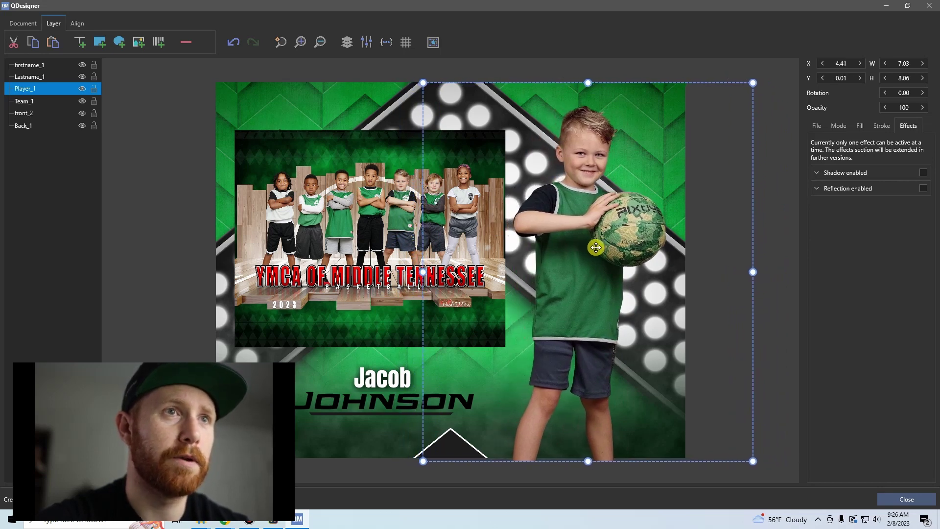
{"action": "left_click", "coordinate": [440, 248]}
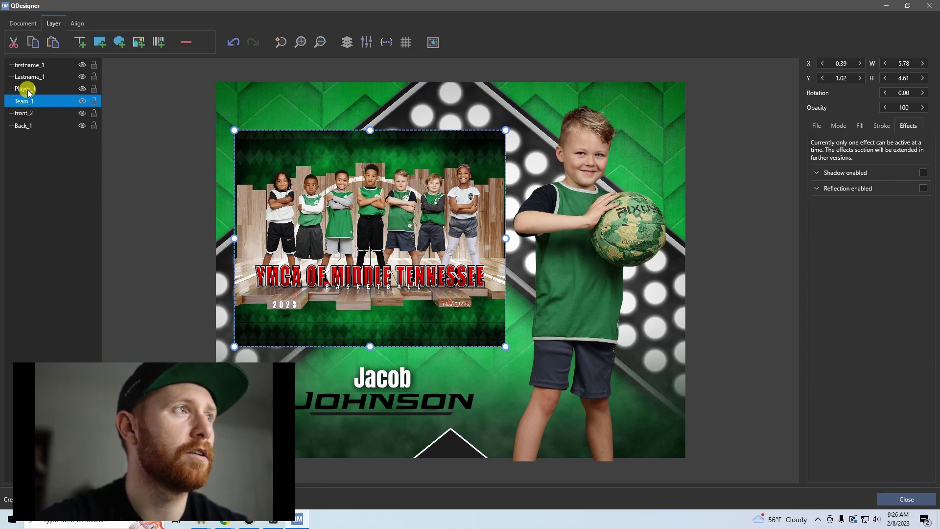
{"action": "left_click", "coordinate": [9, 90]}
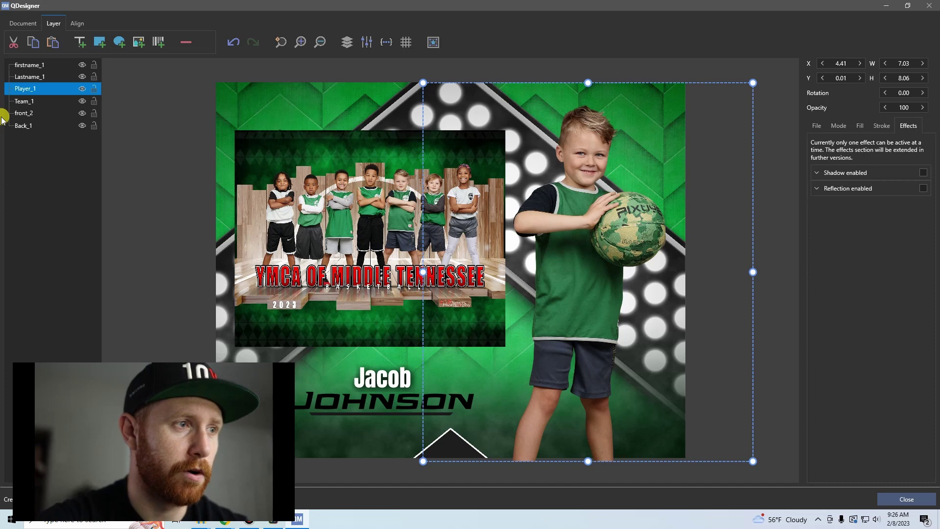
{"action": "left_click", "coordinate": [78, 25]}
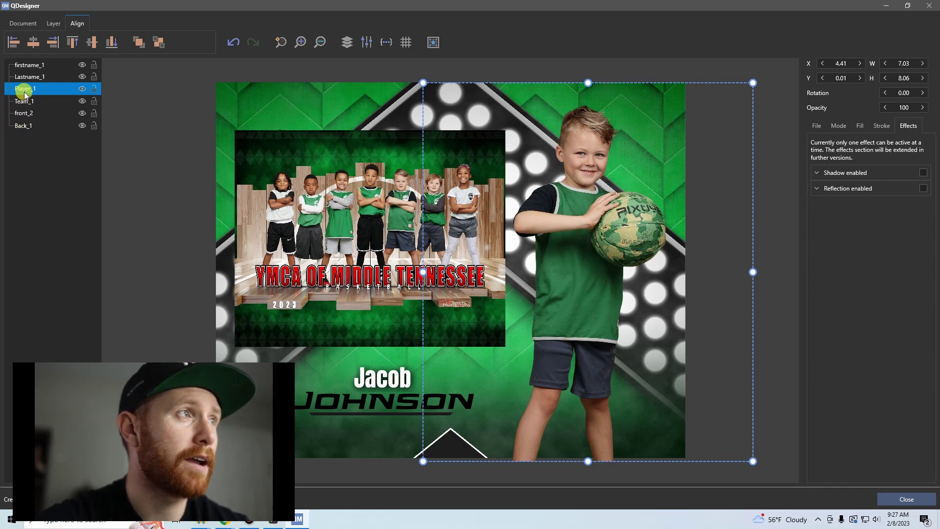
- Send Player_1 to the back, then send Back_1 behind it
{"action": "left_click", "coordinate": [160, 42]}
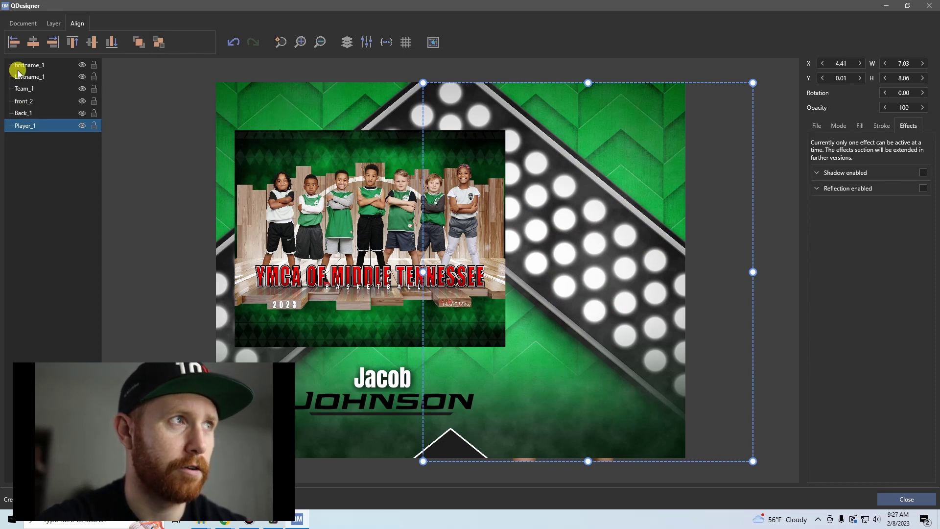
{"action": "left_click", "coordinate": [23, 114]}
{"action": "left_click", "coordinate": [160, 44]}
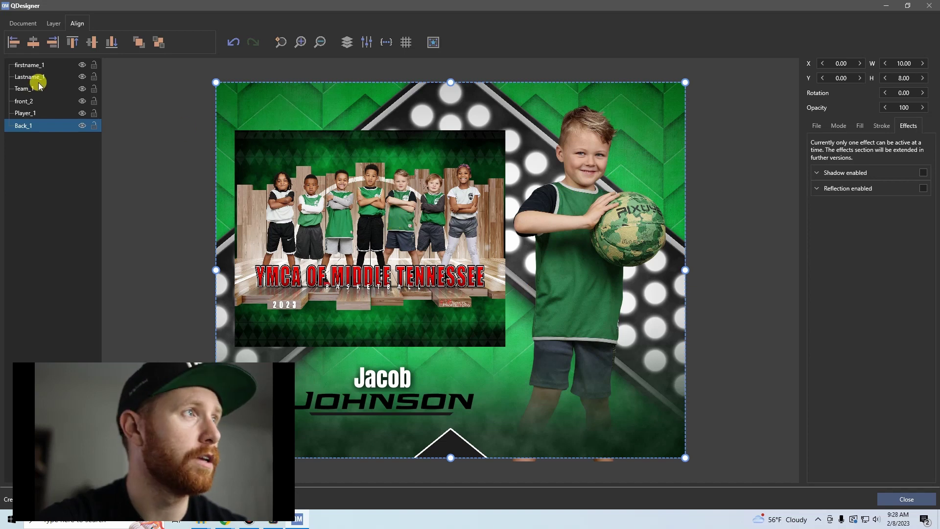
- Replace Team_1's fixed image file path with the GroupPhotoLoop placeholder
{"action": "left_click", "coordinate": [22, 90]}
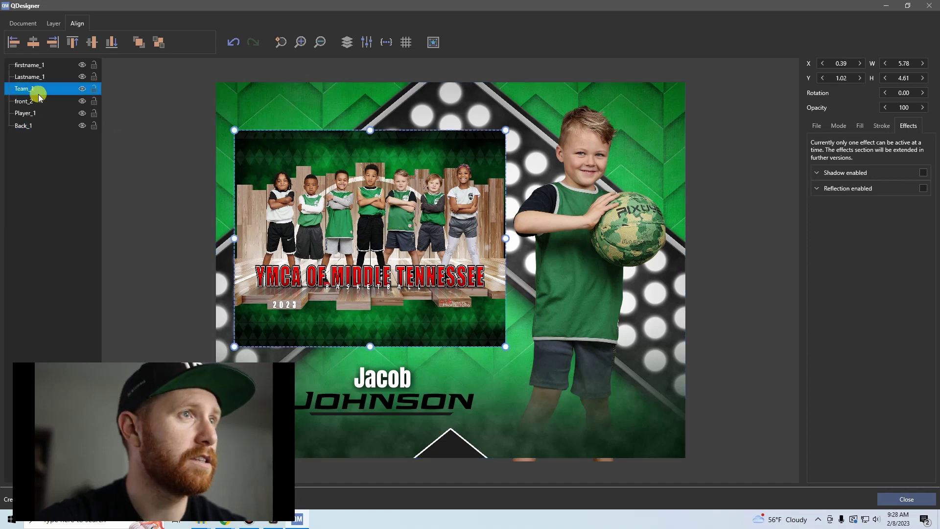
{"action": "left_click", "coordinate": [817, 125]}
{"action": "left_click_drag", "start_coordinate": [813, 154], "coordinate": [936, 161]}
{"action": "key", "text": "BackSpace"}
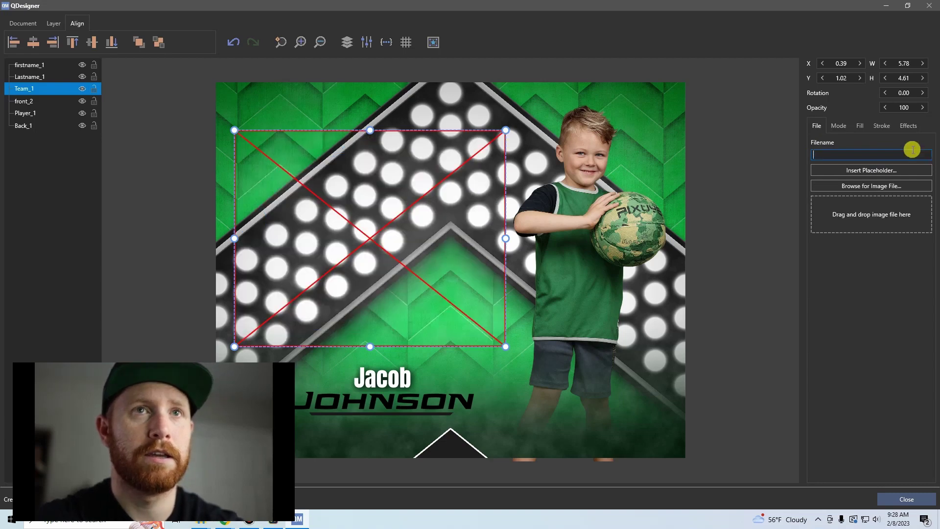
{"action": "left_click", "coordinate": [841, 170]}
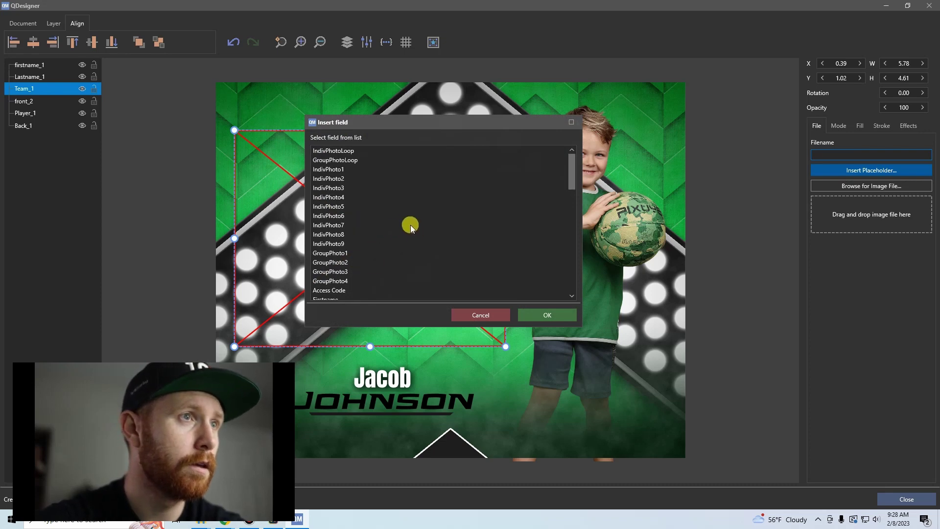
{"action": "scroll", "coordinate": [351, 238], "scroll_direction": "down", "scroll_amount": 1}
{"action": "scroll", "coordinate": [351, 238], "scroll_direction": "down", "scroll_amount": 8}
{"action": "scroll", "coordinate": [354, 240], "scroll_direction": "up", "scroll_amount": 8}
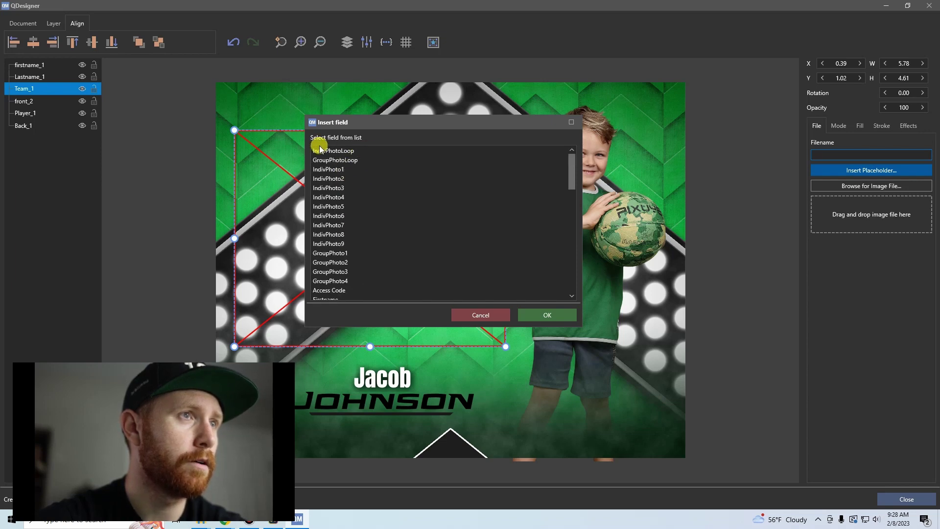
{"action": "left_click", "coordinate": [331, 160]}
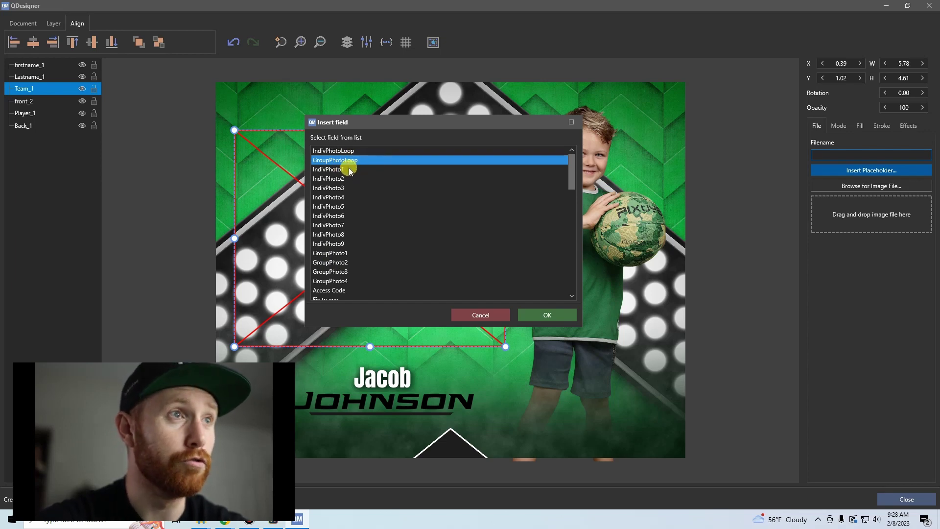
{"action": "left_click", "coordinate": [546, 315]}
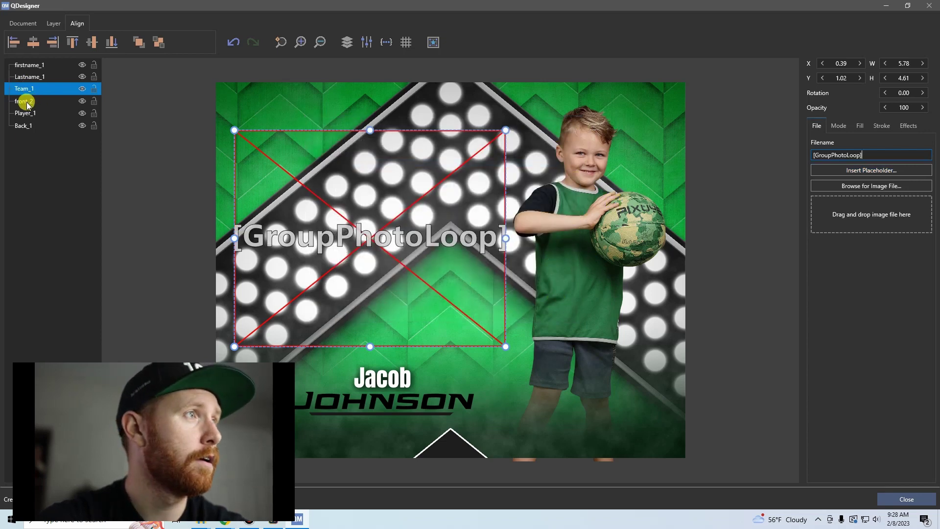
{"action": "left_click", "coordinate": [38, 113]}
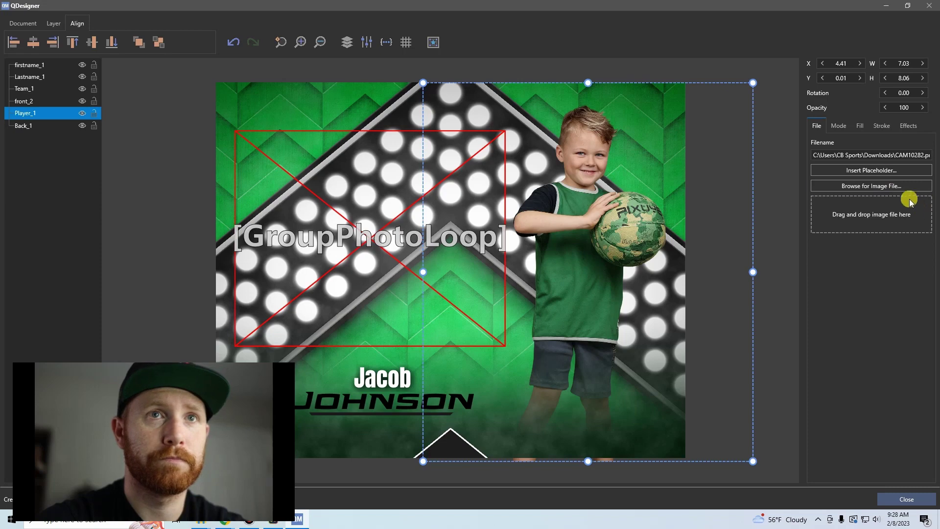
- Replace the player photo's file path with the IndivPhotoLoop placeholder
{"action": "triple_click", "coordinate": [817, 156]}
{"action": "key", "text": "BackSpace"}
{"action": "left_click", "coordinate": [890, 171]}
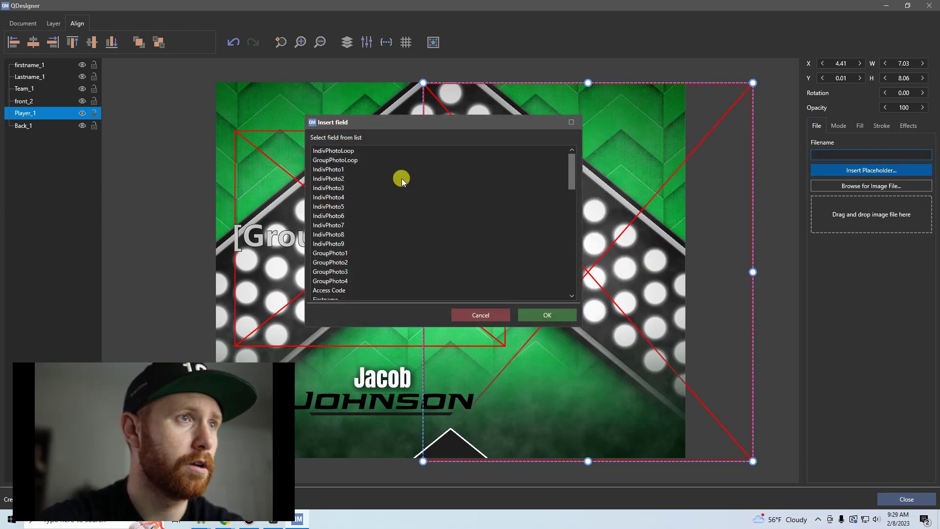
{"action": "left_click", "coordinate": [328, 169]}
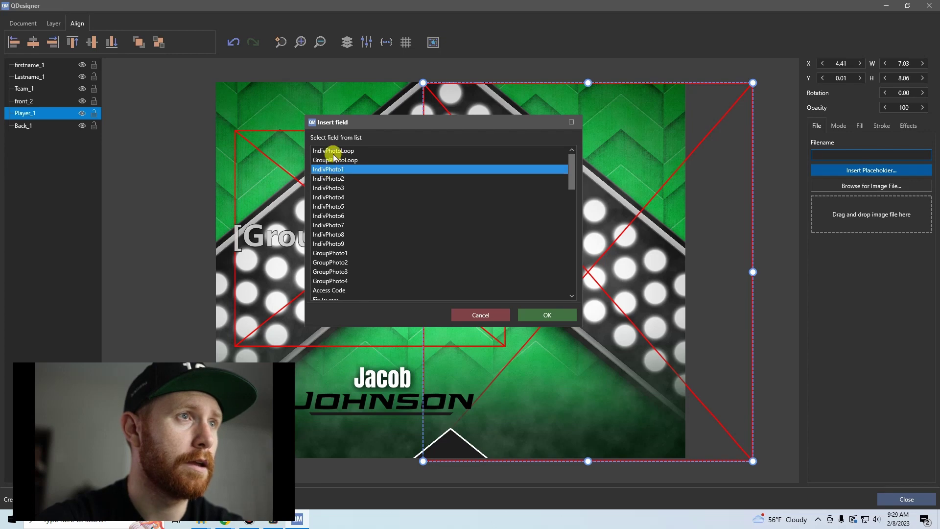
{"action": "left_click", "coordinate": [319, 152]}
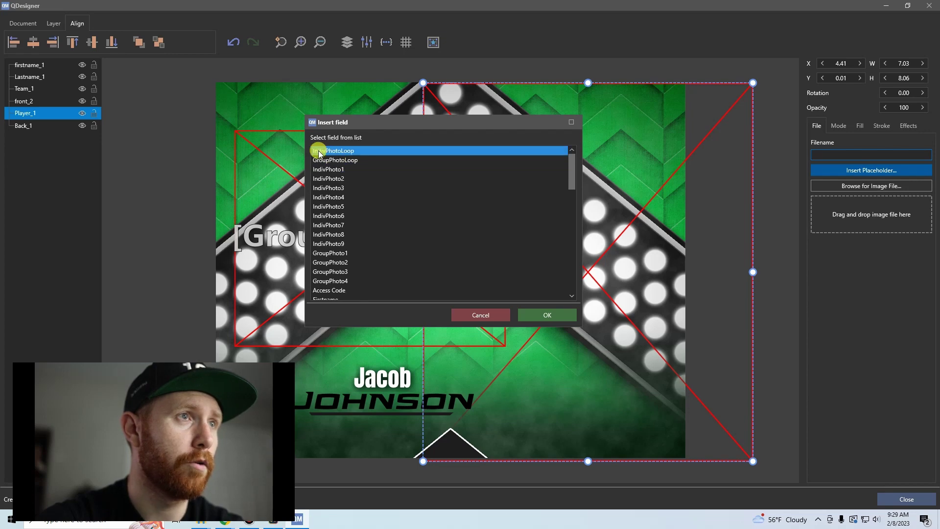
{"action": "left_click", "coordinate": [529, 315]}
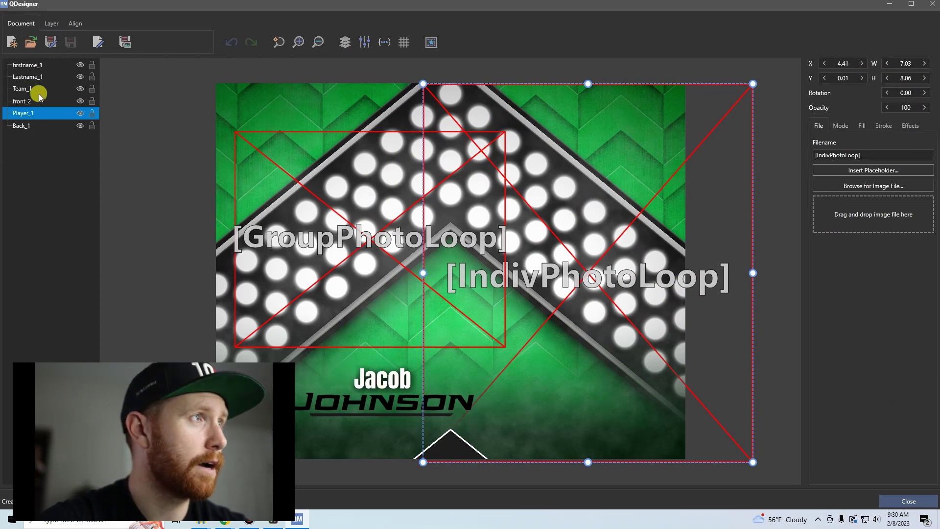
- Replace the sample name Jacob in firstname_1 with the Firstname placeholder
{"action": "left_click", "coordinate": [22, 65]}
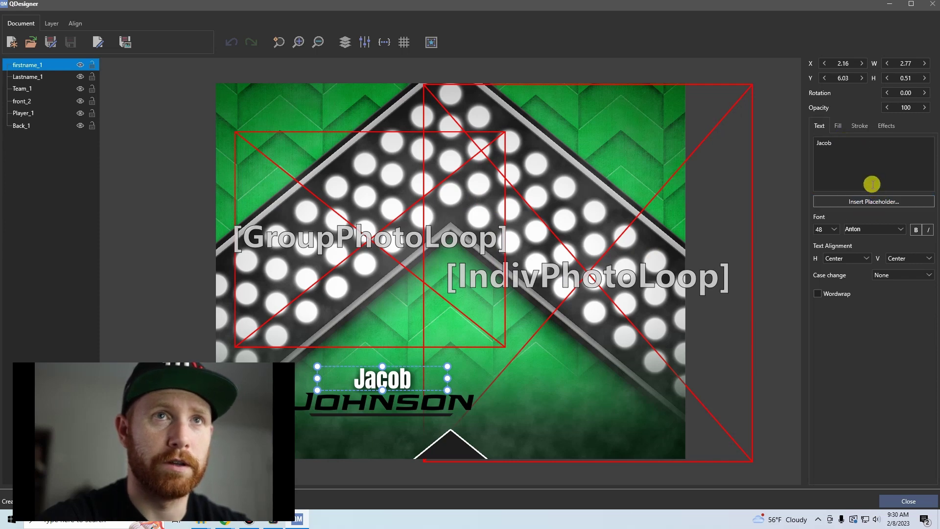
{"action": "left_click_drag", "start_coordinate": [846, 142], "coordinate": [707, 139]}
{"action": "key", "text": "BackSpace"}
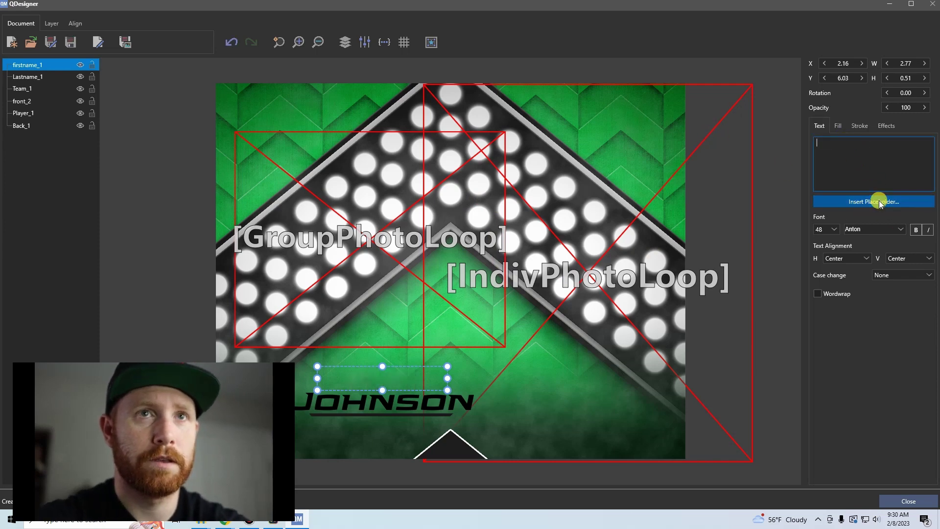
{"action": "left_click", "coordinate": [881, 201]}
{"action": "scroll", "coordinate": [388, 295], "scroll_direction": "down", "scroll_amount": 1}
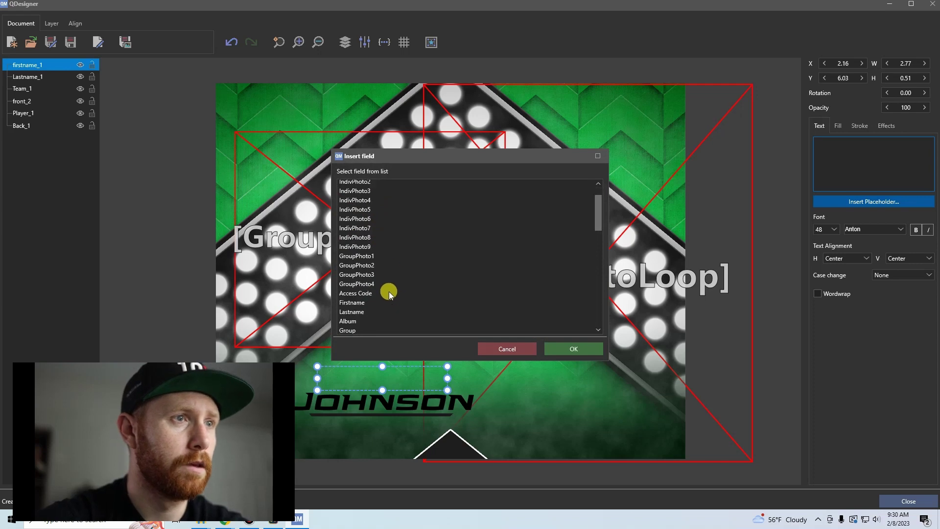
{"action": "left_click", "coordinate": [358, 303]}
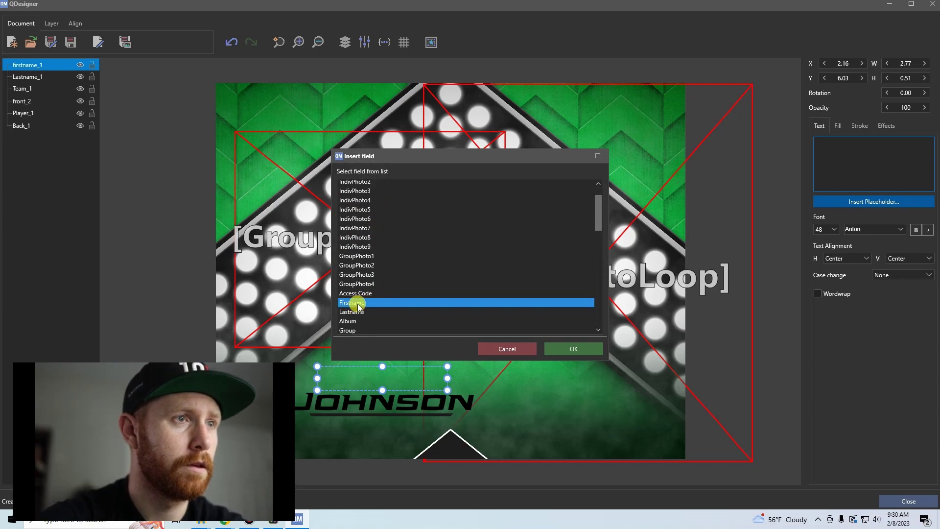
{"action": "left_click", "coordinate": [574, 348]}
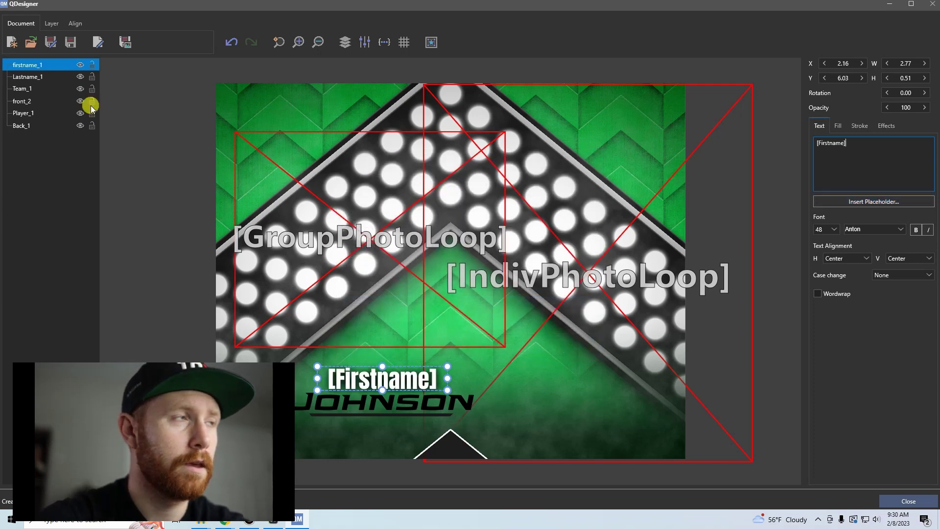
- Replace the sample surname Johnson in Lastname_1 with the Lastname placeholder
{"action": "left_click", "coordinate": [28, 78]}
{"action": "double_click", "coordinate": [875, 142]}
{"action": "key", "text": "BackSpace"}
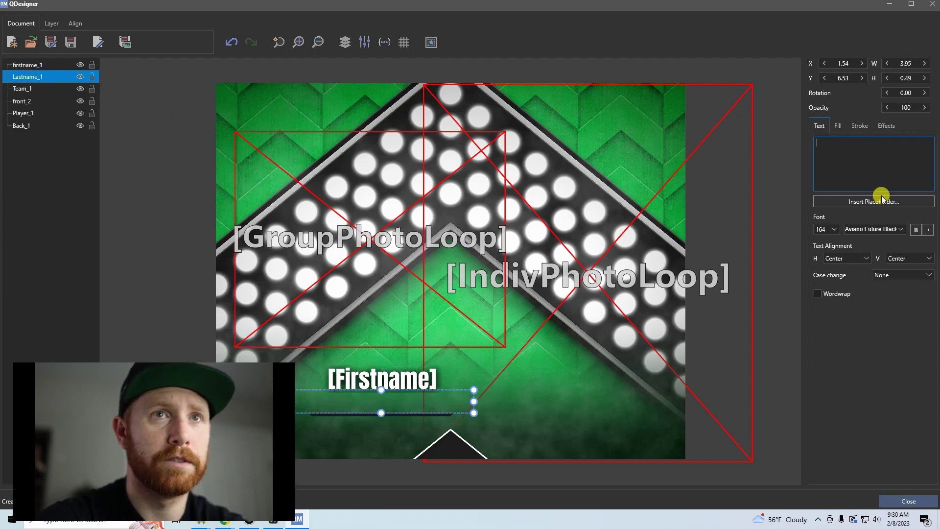
{"action": "left_click", "coordinate": [870, 201]}
{"action": "scroll", "coordinate": [376, 278], "scroll_direction": "down", "scroll_amount": 1}
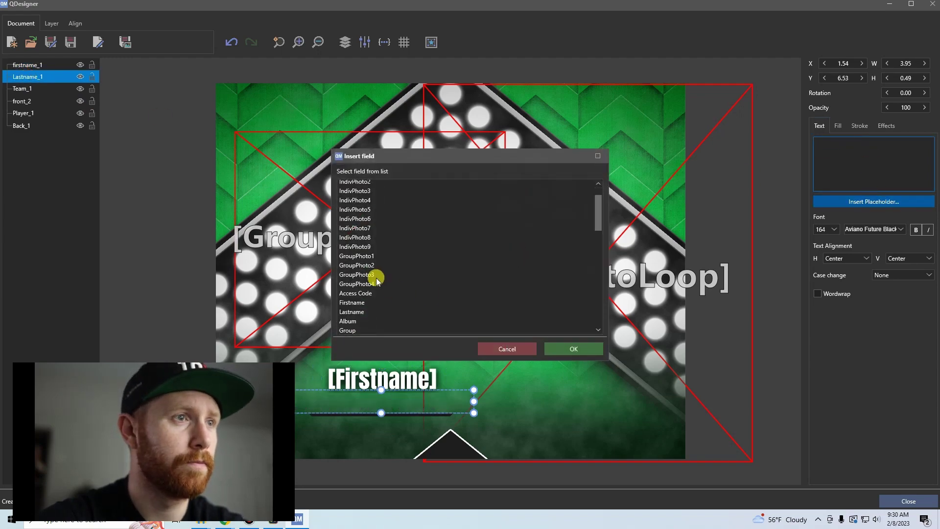
{"action": "left_click", "coordinate": [352, 312]}
{"action": "left_click", "coordinate": [574, 348]}
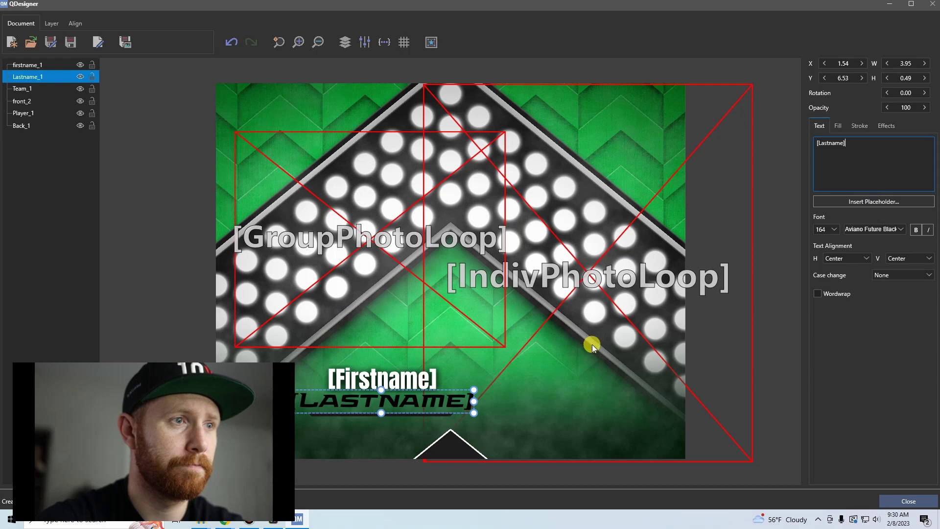
{"action": "left_click", "coordinate": [348, 441]}
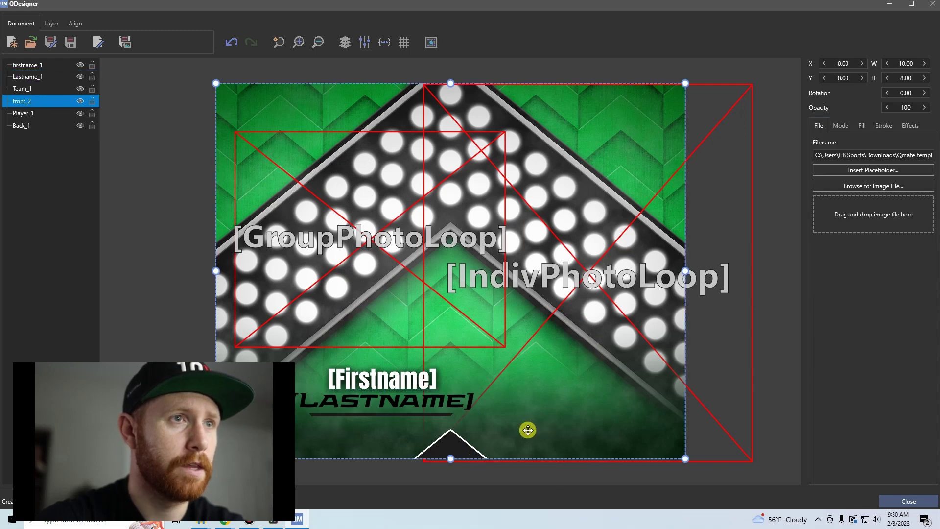
- Save the layout as ascend_test, replacing the existing file, and close the designer
{"action": "left_click", "coordinate": [31, 43]}
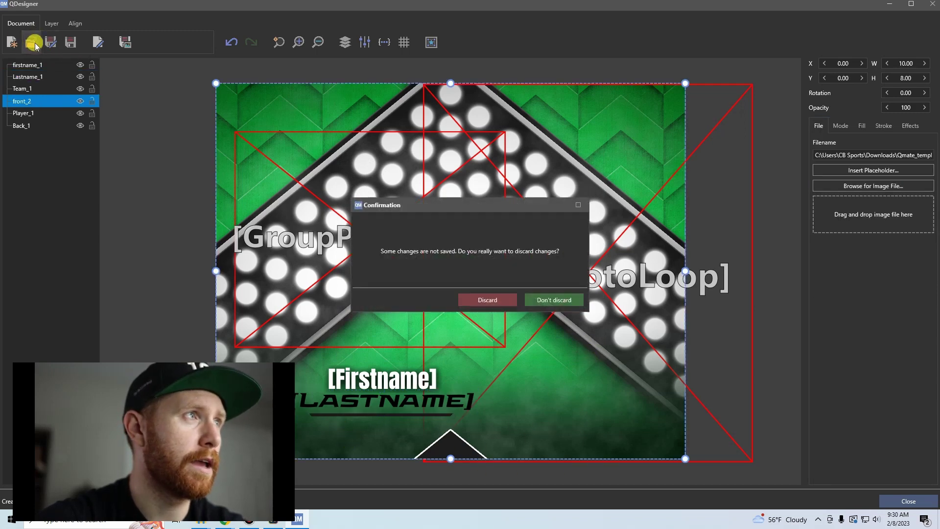
{"action": "left_click", "coordinate": [505, 298]}
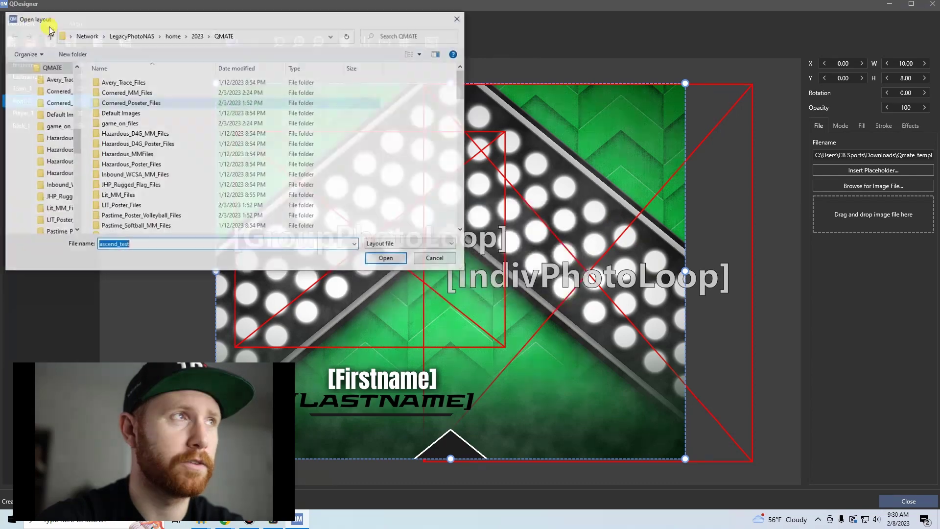
{"action": "left_click", "coordinate": [459, 20]}
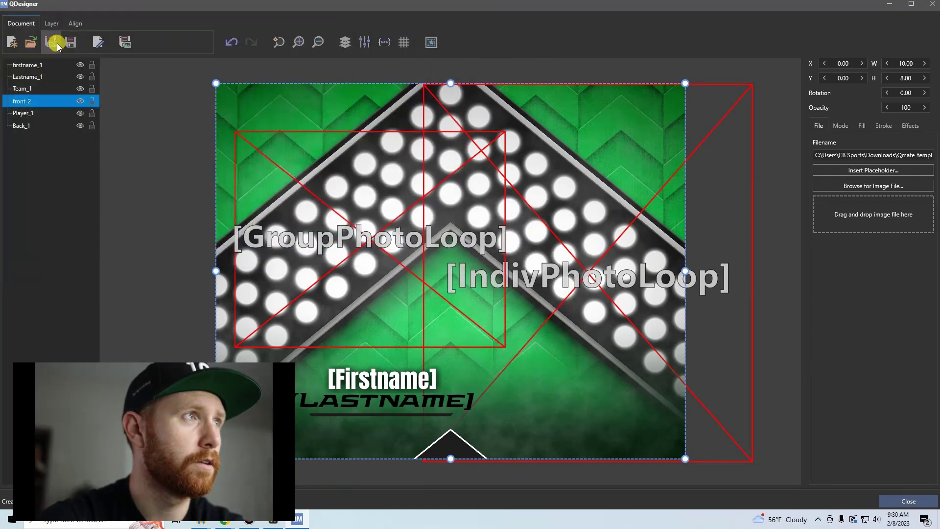
{"action": "left_click", "coordinate": [55, 42]}
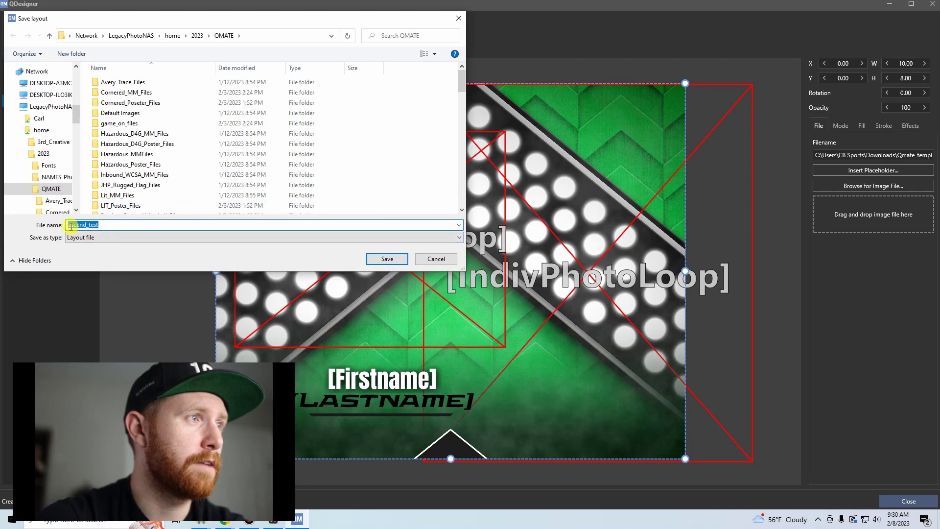
{"action": "left_click", "coordinate": [387, 259]}
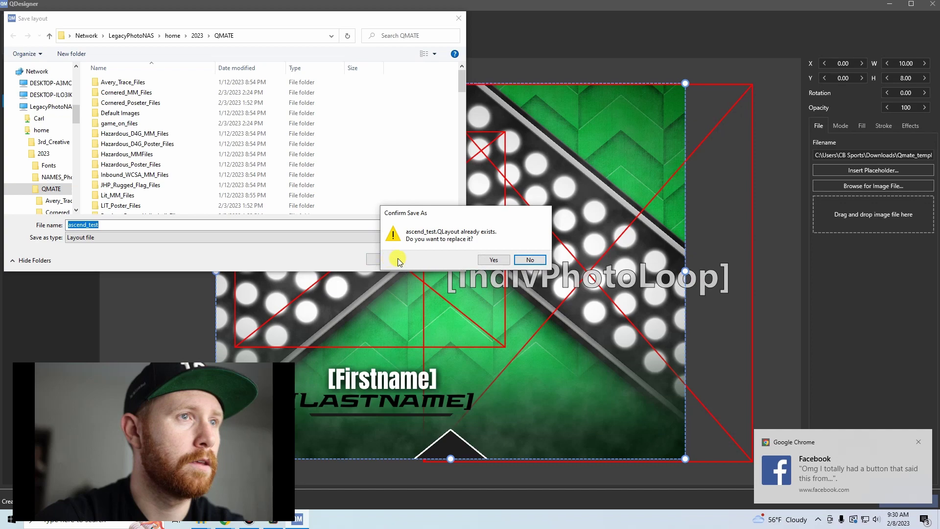
{"action": "left_click", "coordinate": [493, 260]}
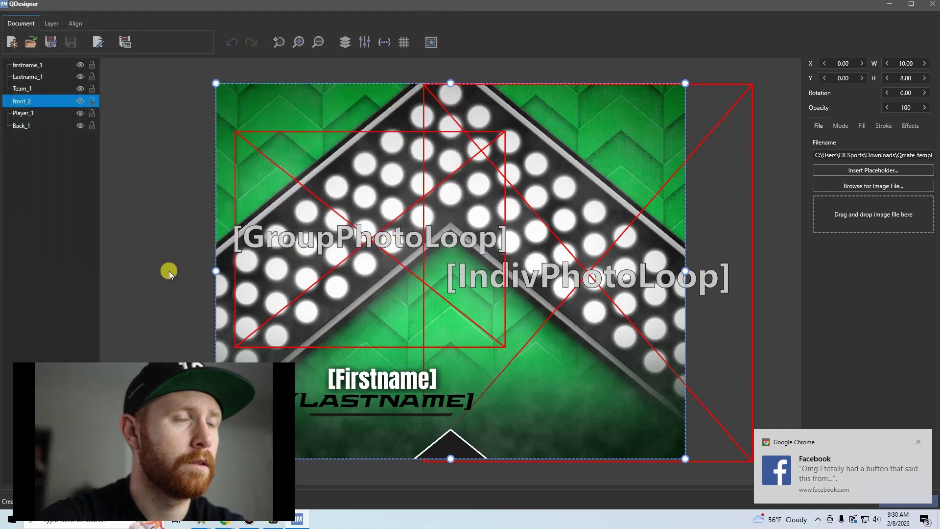
{"action": "left_click", "coordinate": [919, 442]}
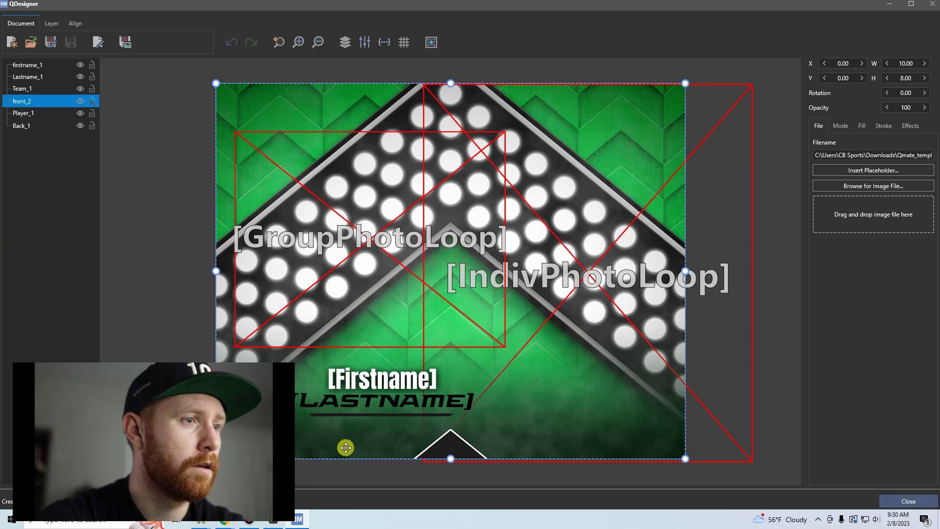
{"action": "left_click", "coordinate": [887, 501]}
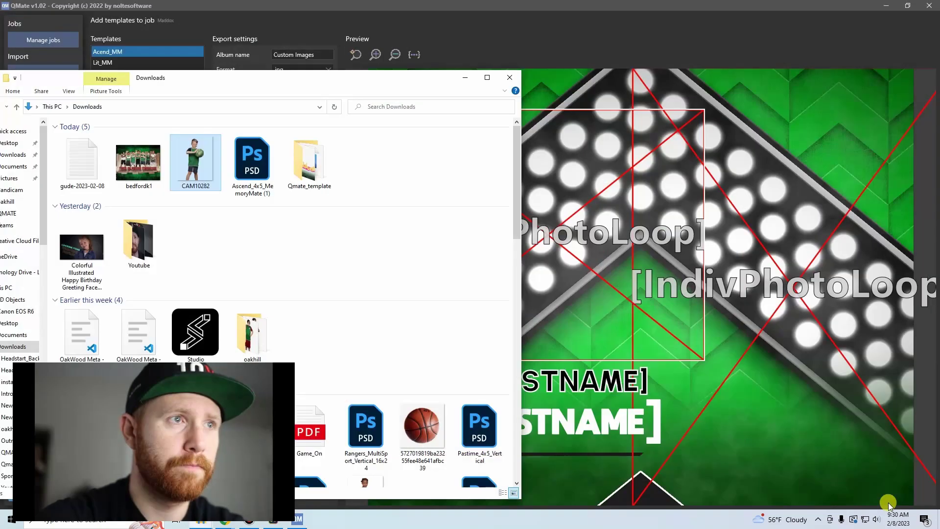
- Switch to QMate and go through GotPhoto Import and Manage jobs to Template selection
{"action": "left_click", "coordinate": [598, 22]}
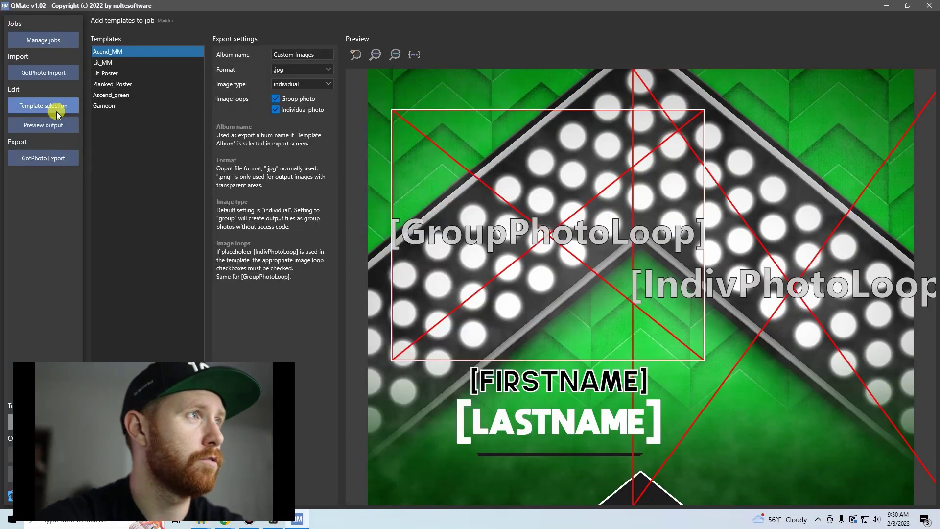
{"action": "left_click", "coordinate": [58, 77]}
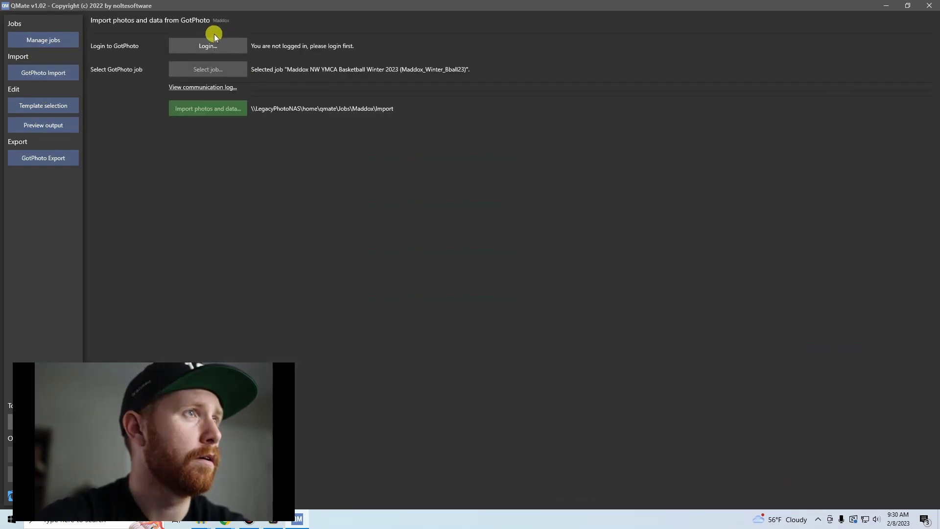
{"action": "left_click", "coordinate": [29, 47]}
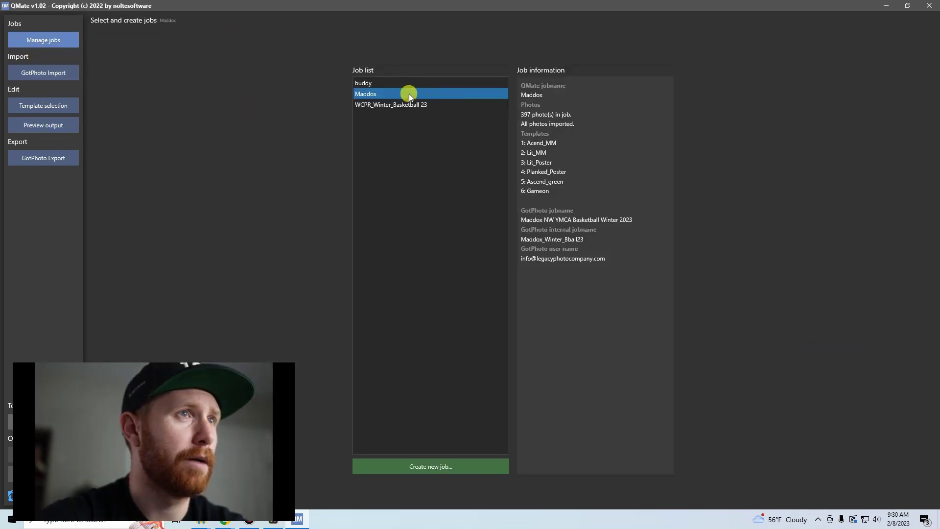
{"action": "left_click", "coordinate": [44, 105]}
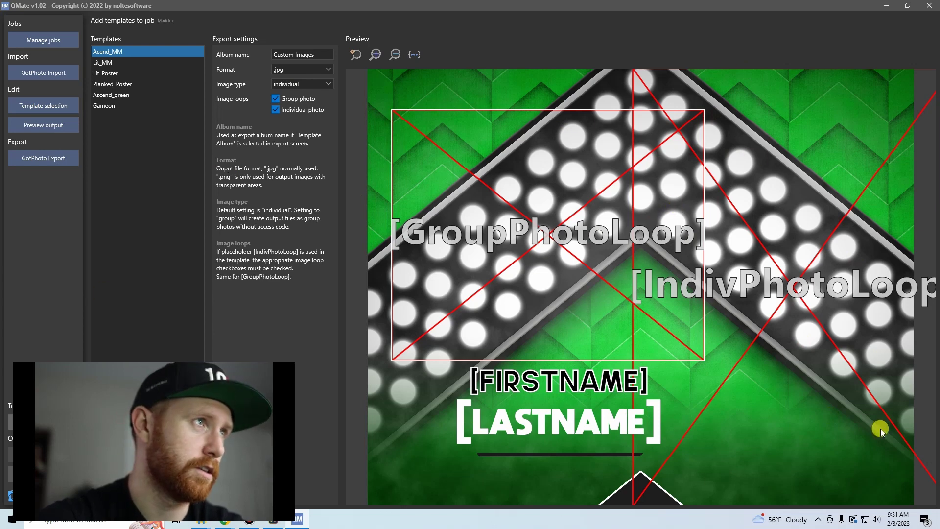
- Preview the Acend_MM output across several players and albums, then enable editing
{"action": "left_click", "coordinate": [50, 125]}
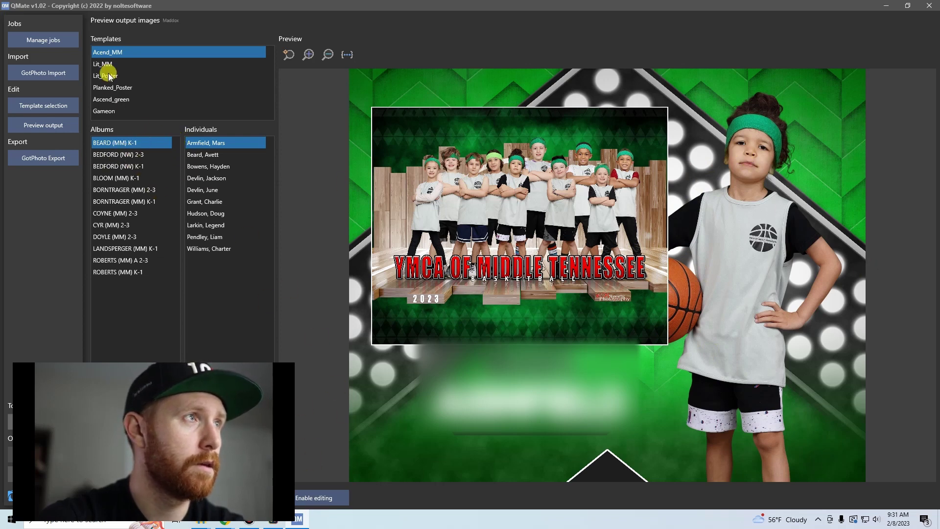
{"action": "left_click", "coordinate": [212, 155]}
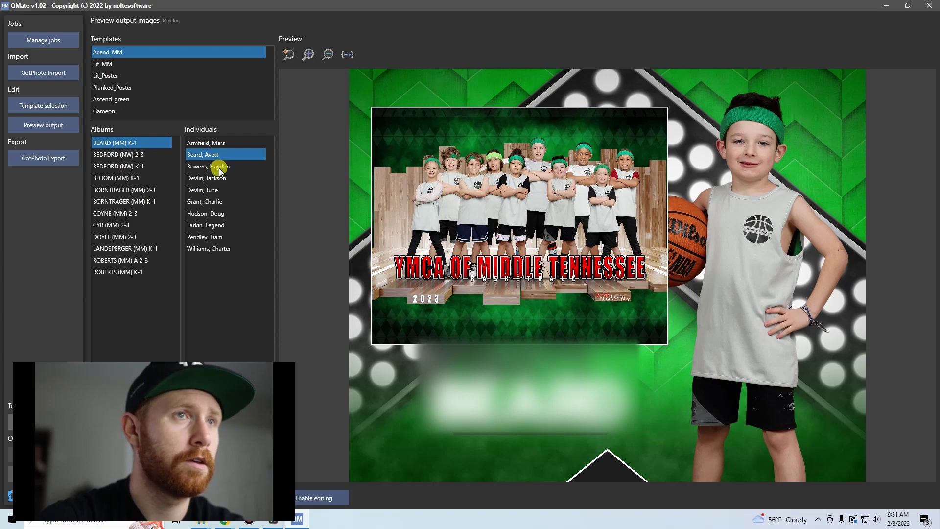
{"action": "left_click", "coordinate": [219, 167]}
{"action": "left_click", "coordinate": [110, 156]}
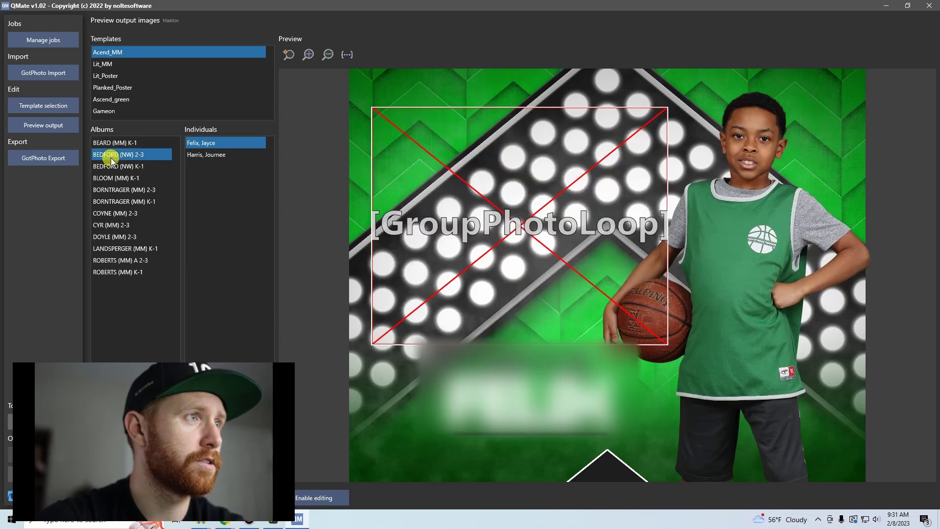
{"action": "left_click", "coordinate": [128, 144]}
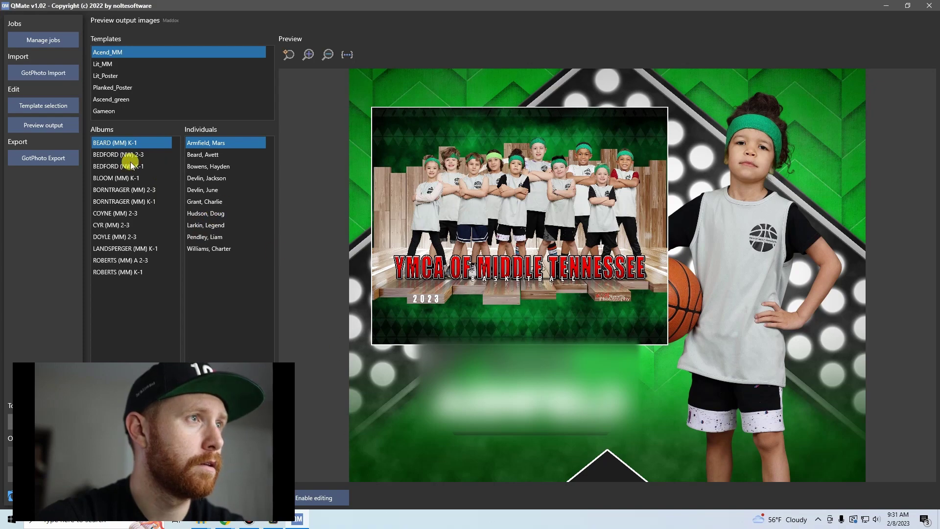
{"action": "left_click", "coordinate": [329, 498]}
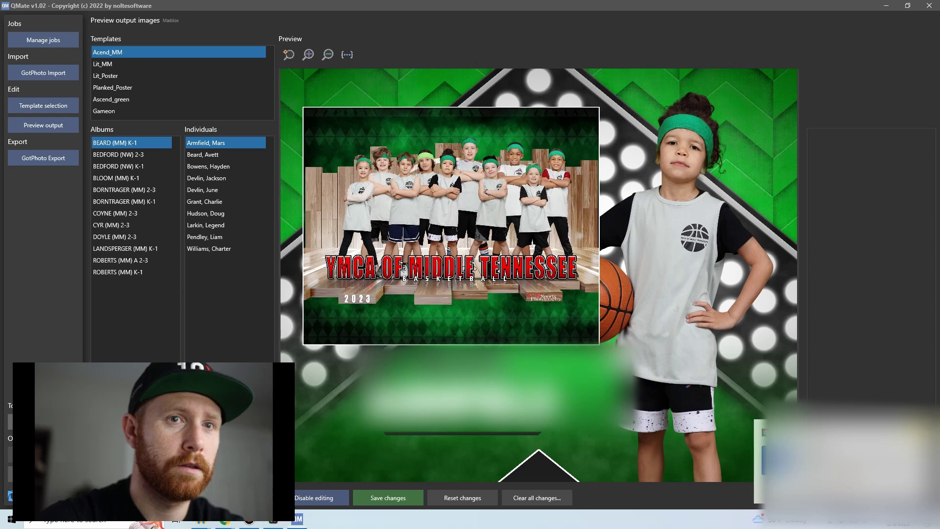
- Shift the player photo right, resize it slightly, then preview albums through BEDFORD (NW) K-1
{"action": "left_click_drag", "start_coordinate": [704, 222], "coordinate": [729, 239]}
{"action": "mouse_move", "coordinate": [578, 479]}
{"action": "left_mouse_down"}
{"action": "mouse_move", "coordinate": [657, 384]}
{"action": "mouse_move", "coordinate": [550, 498]}
{"action": "mouse_move", "coordinate": [573, 476]}
{"action": "mouse_move", "coordinate": [561, 495]}
{"action": "mouse_move", "coordinate": [566, 488]}
{"action": "left_mouse_up"}
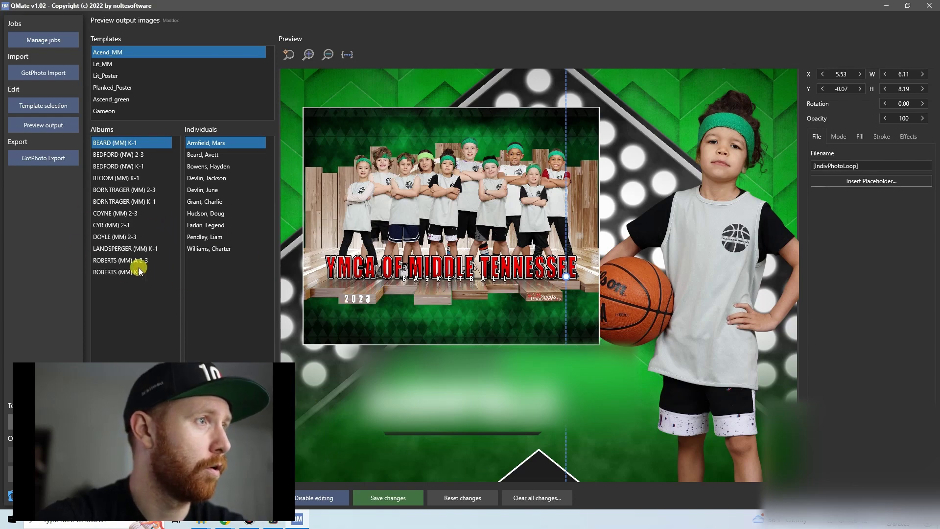
{"action": "left_click", "coordinate": [128, 191]}
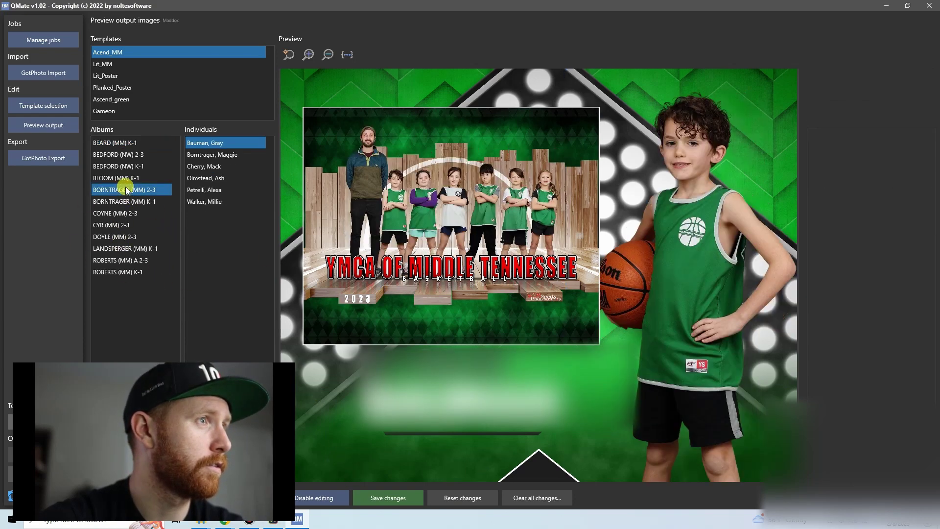
{"action": "left_click", "coordinate": [125, 178]}
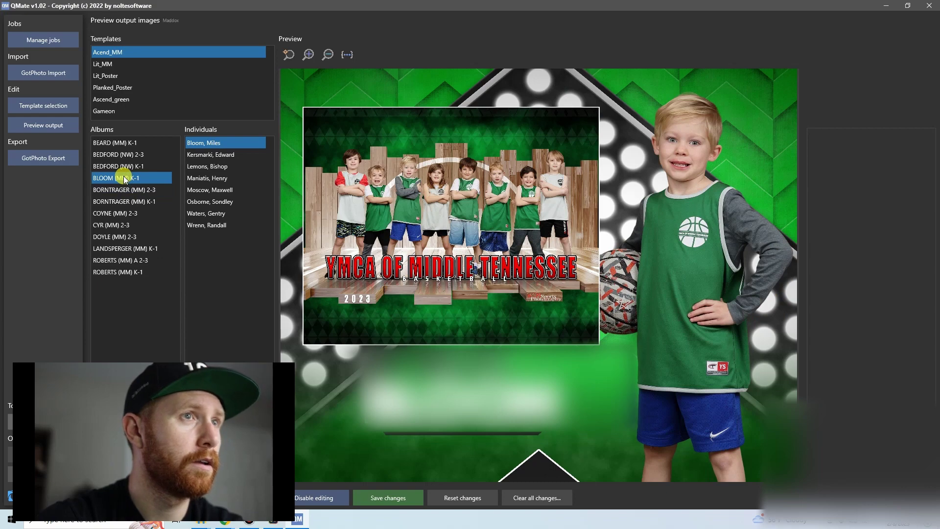
{"action": "left_click", "coordinate": [121, 167]}
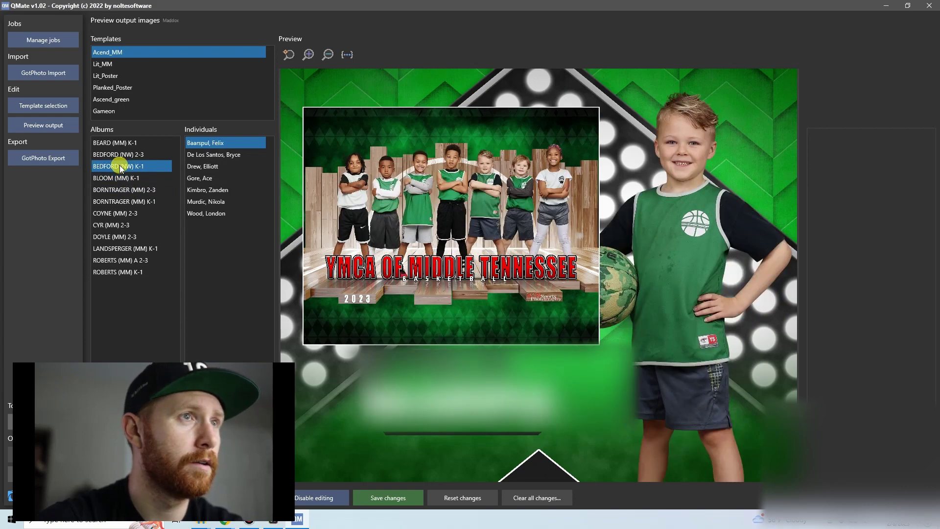